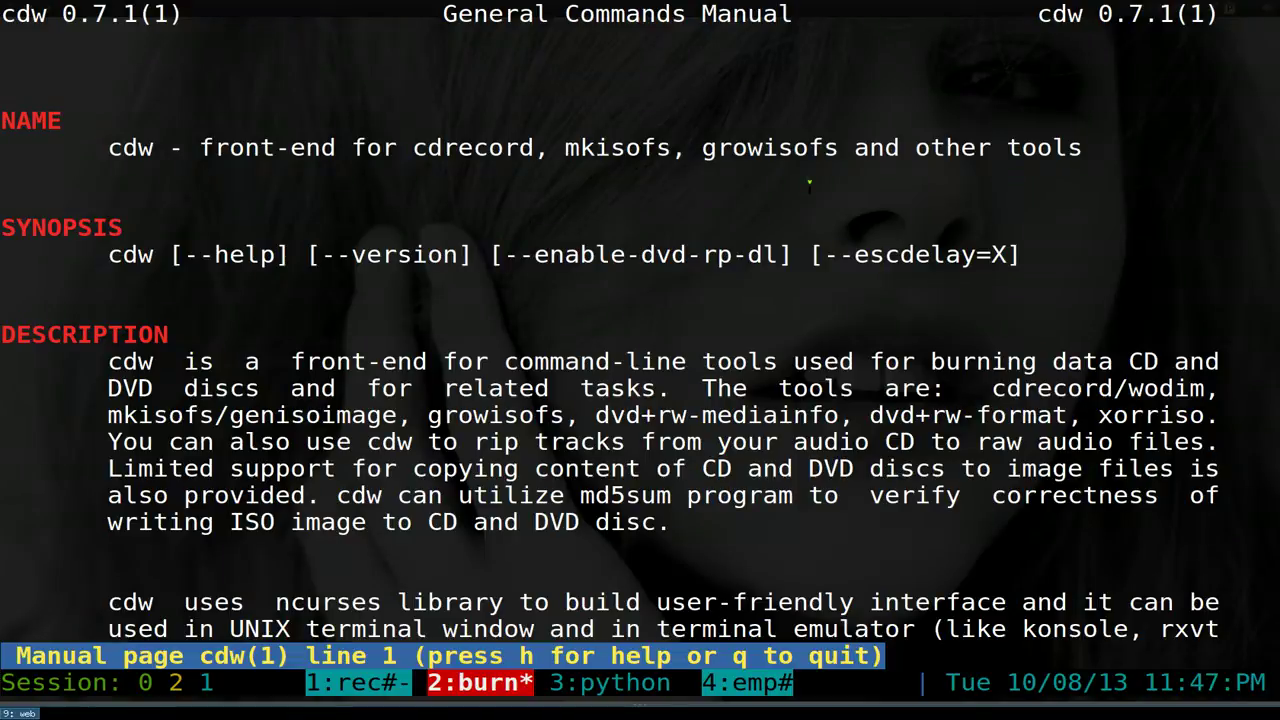
# Examine the cdw manual page's summary of the burning tools it is a front-end for
pyautogui.moveTo(199, 147); pyautogui.dragTo(670, 148)
pyautogui.click(416, 148)
pyautogui.click(565, 148)
pyautogui.click(903, 160)
pyautogui.moveTo(414, 150); pyautogui.dragTo(833, 172)
# Close the manual page and start cdw from the terminal
pyautogui.write('q')
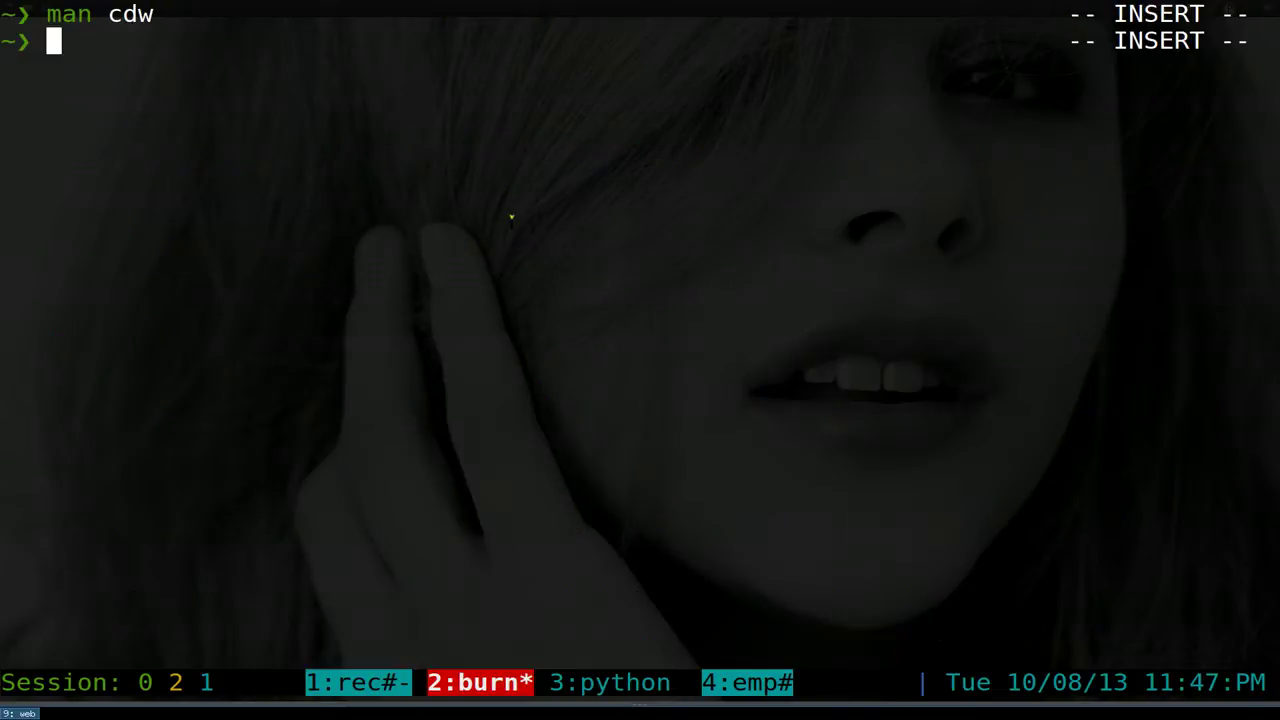
pyautogui.write('cdw')
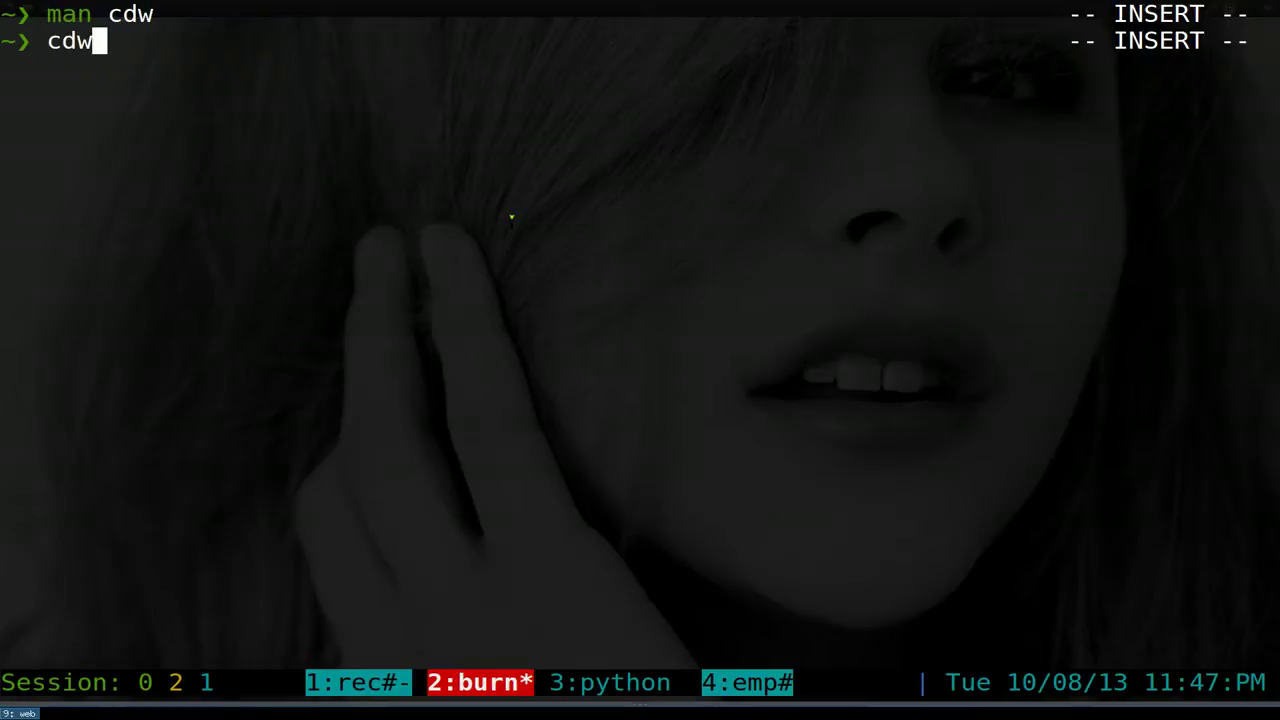
pyautogui.press('Return')
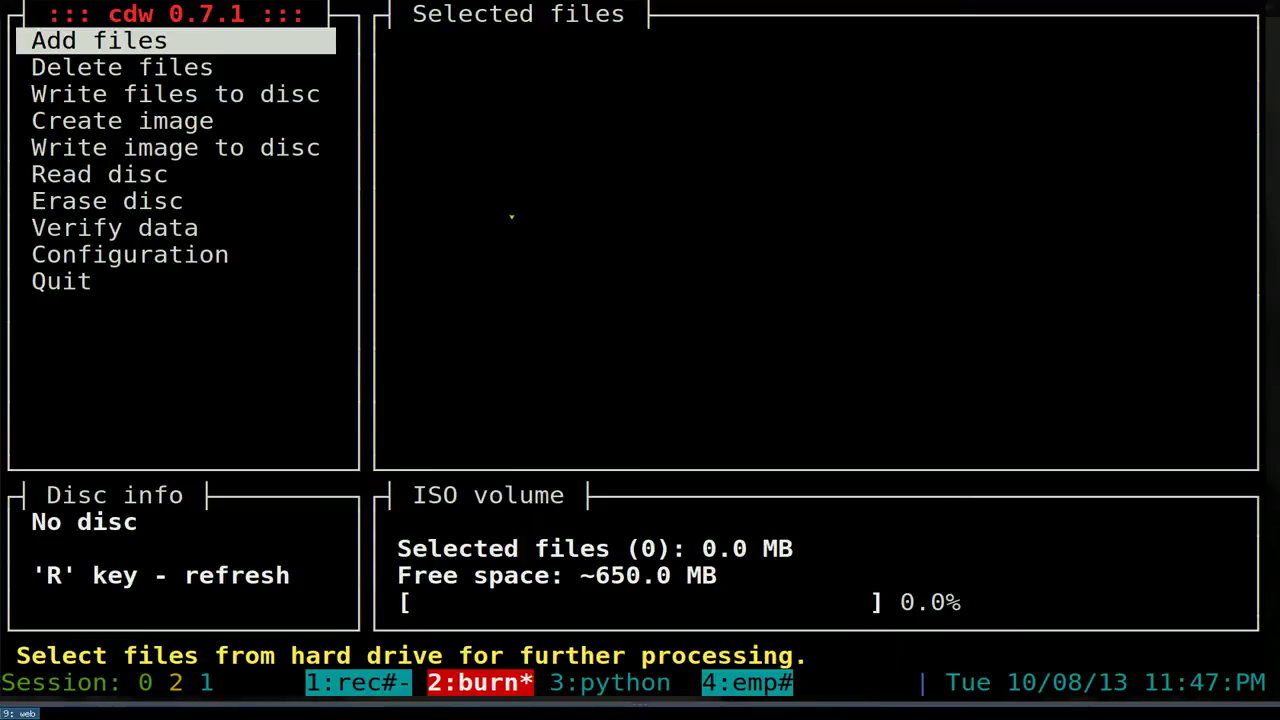
# Examine the main menu and the hints for its first entries, from Add files to Create image
pyautogui.press('Down')
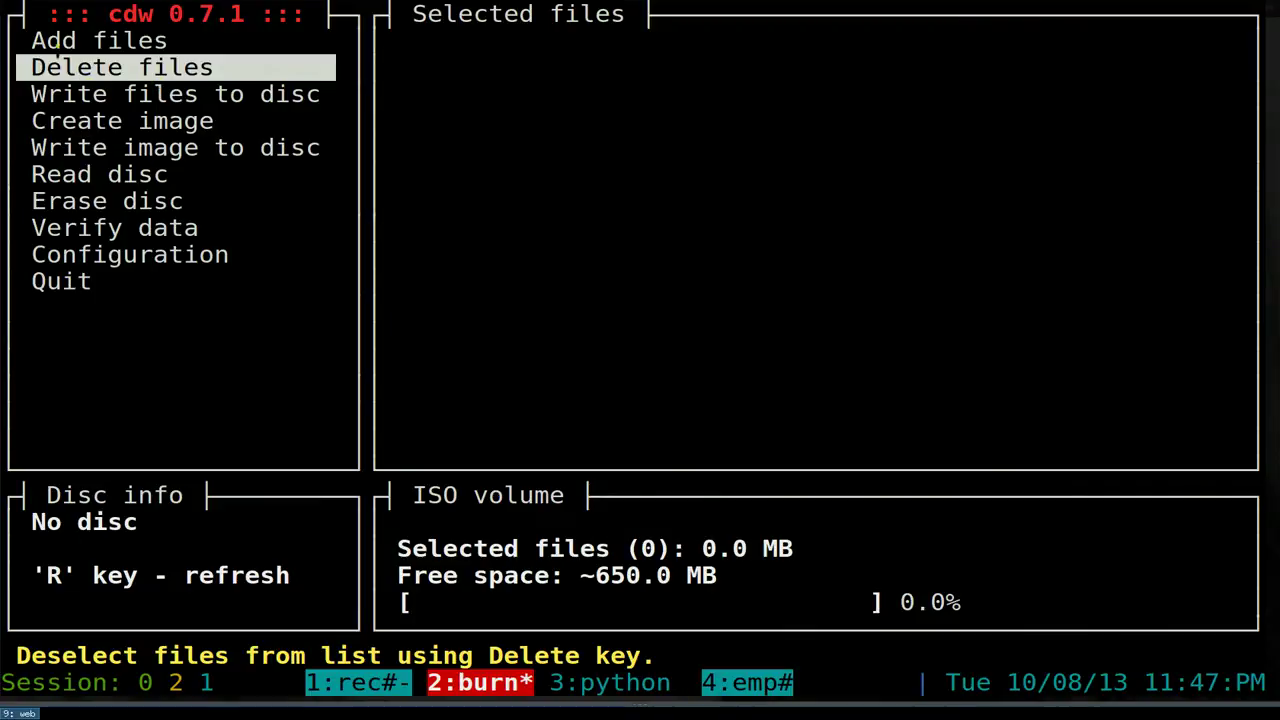
pyautogui.moveTo(62, 30); pyautogui.dragTo(288, 292)
pyautogui.click(287, 290)
pyautogui.press('Up')
pyautogui.press('Down')
pyautogui.press('Down')
pyautogui.press('Down')
pyautogui.press('Down')
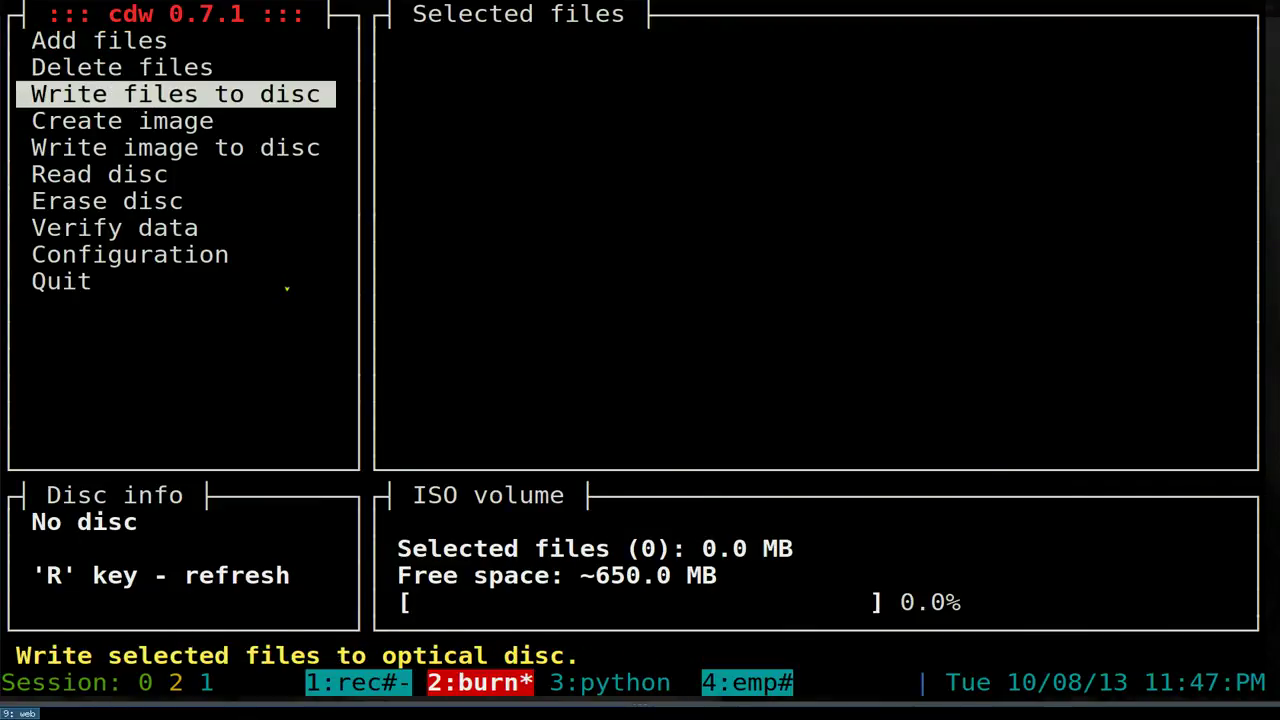
pyautogui.press('Up')
pyautogui.press('Up')
pyautogui.press('Up')
pyautogui.press('Up')
pyautogui.press('Down')
pyautogui.press('Down')
pyautogui.press('Down')
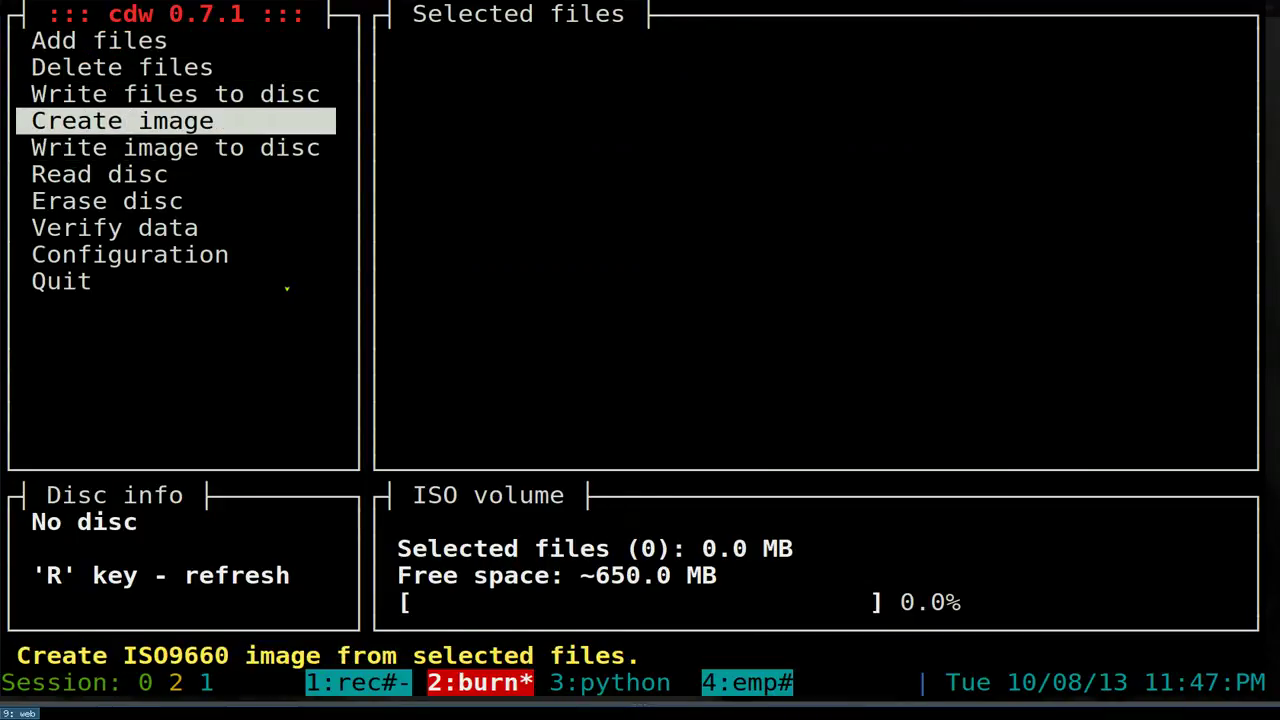
# Read the hints for the remaining main menu entries, from Create image through Verify data to Configuration
pyautogui.moveTo(17, 656); pyautogui.dragTo(636, 656)
pyautogui.press('Down')
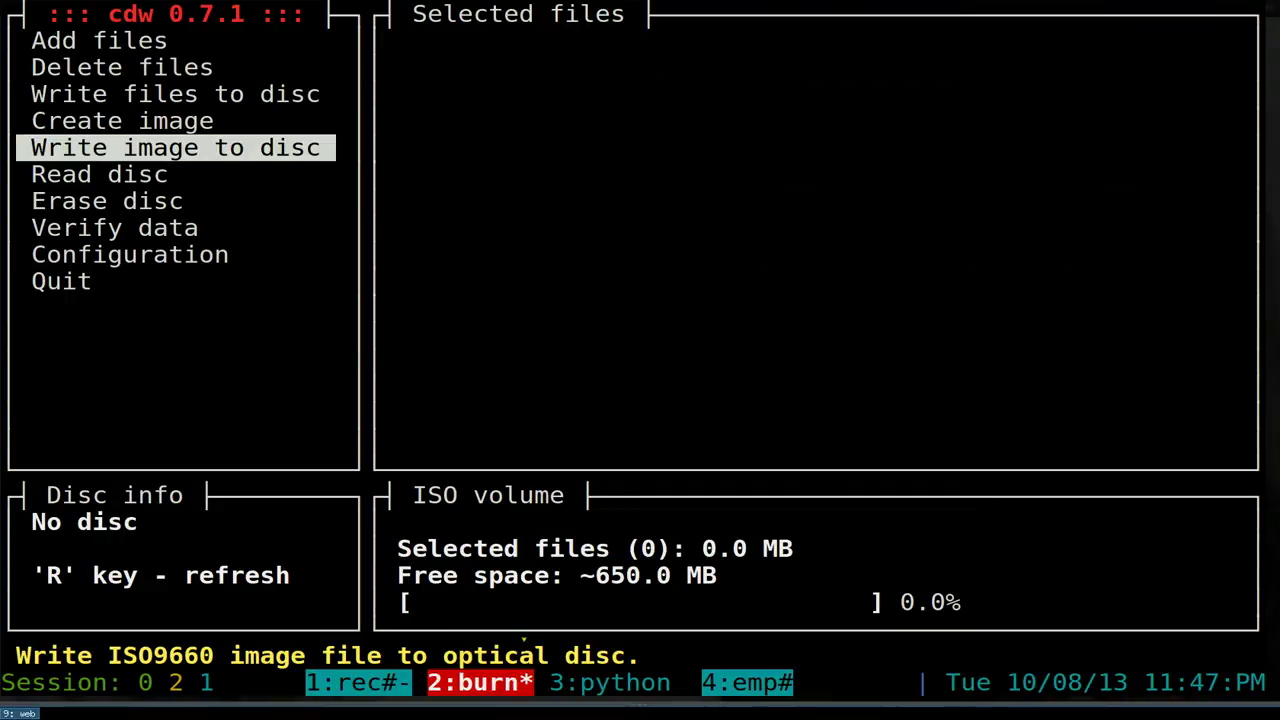
pyautogui.press('Down')
pyautogui.press('Down')
pyautogui.press('Down')
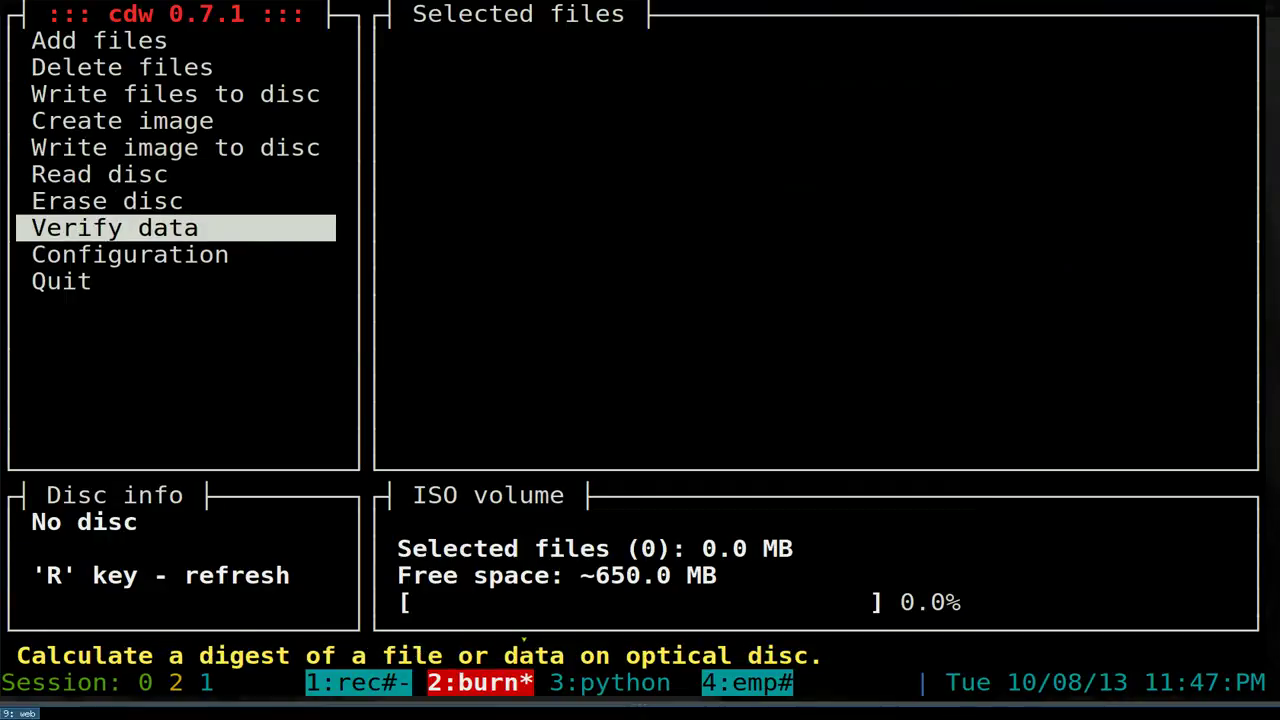
pyautogui.press('Down')
pyautogui.press('Up')
pyautogui.press('Up')
pyautogui.press('Up')
pyautogui.press('Up')
pyautogui.press('Down')
pyautogui.press('Down')
pyautogui.press('Down')
pyautogui.press('Down')
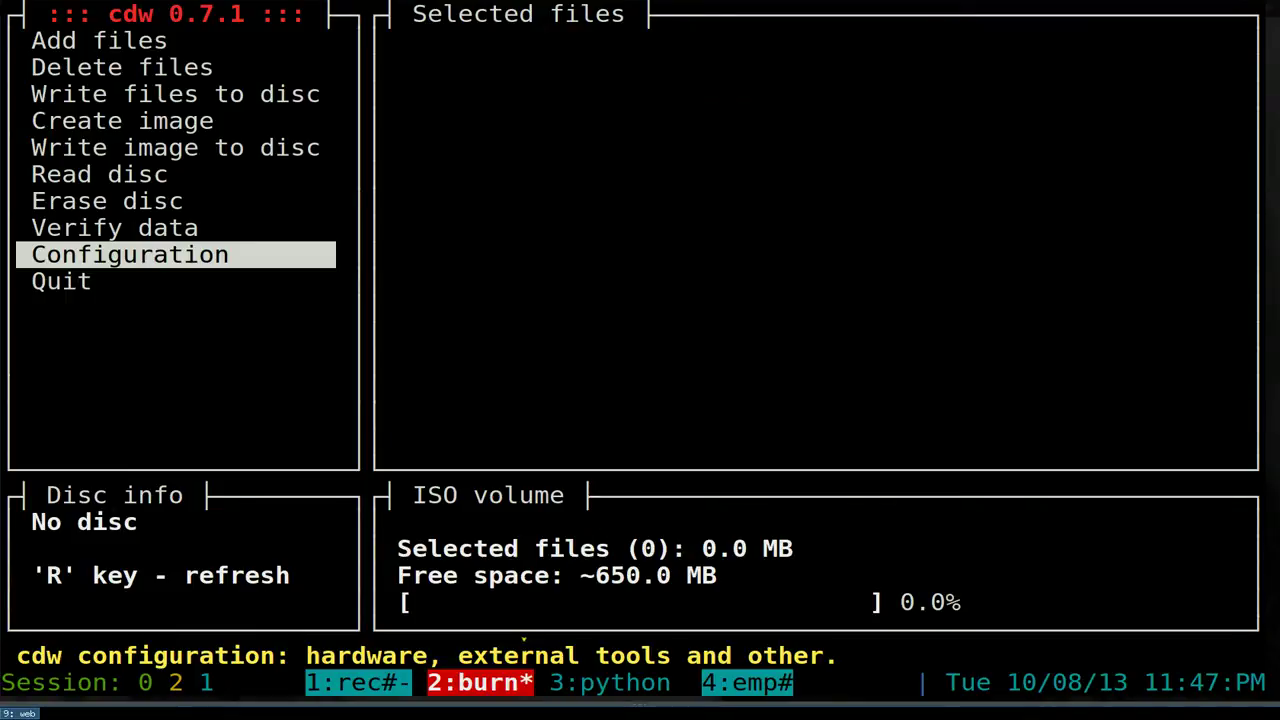
# Open the configuration and look through its log file, ISO volume size and symbolic link settings
pyautogui.press('Return')
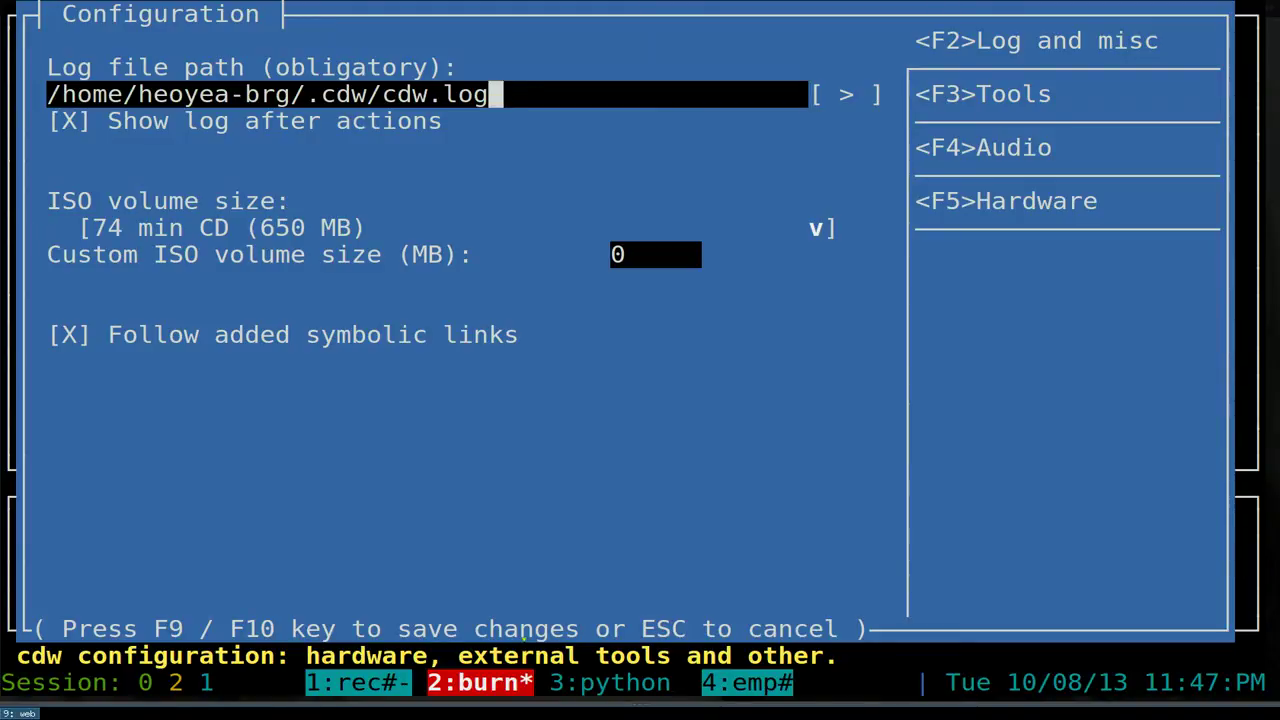
pyautogui.click(846, 94)
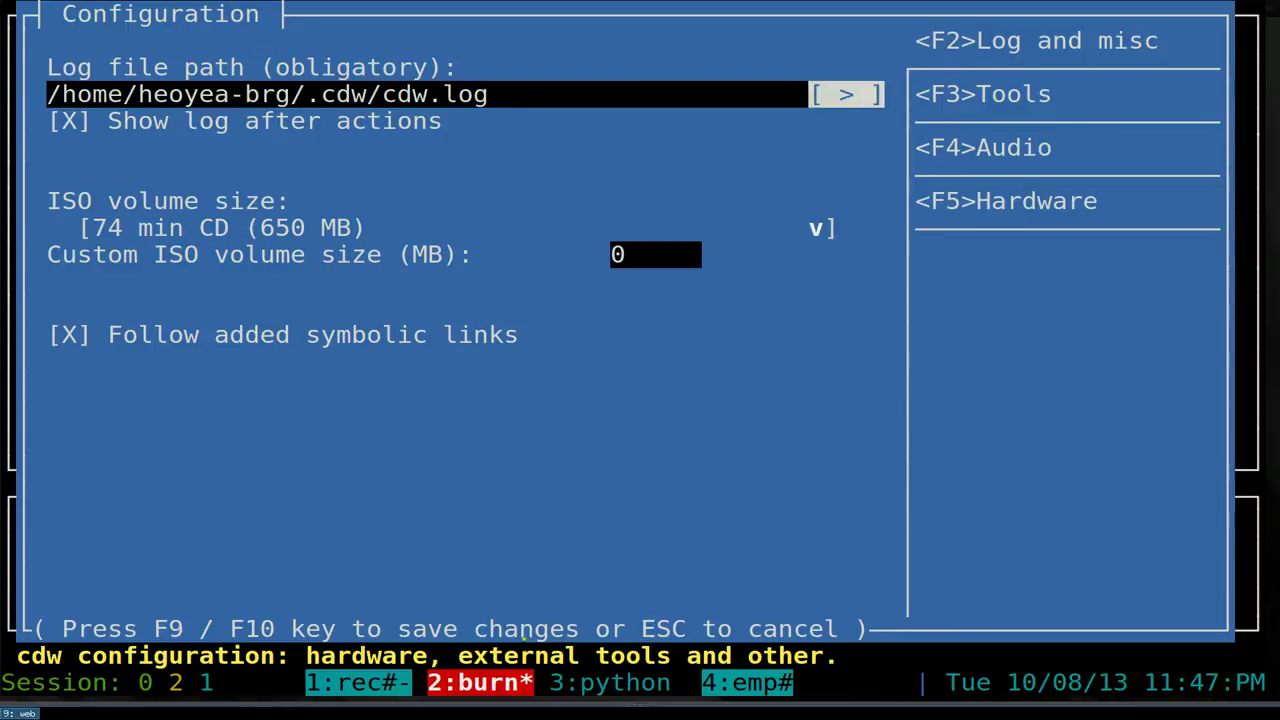
pyautogui.press('Tab')
pyautogui.press('Tab')
pyautogui.press('Tab')
pyautogui.press('Tab')
pyautogui.press('Tab')
pyautogui.press('Tab')
pyautogui.press('Tab')
pyautogui.press('Tab')
pyautogui.press('Tab')
pyautogui.hotkey('shift', 'Tab')
pyautogui.hotkey('shift', 'Tab')
pyautogui.press('Tab')
pyautogui.press('Tab')
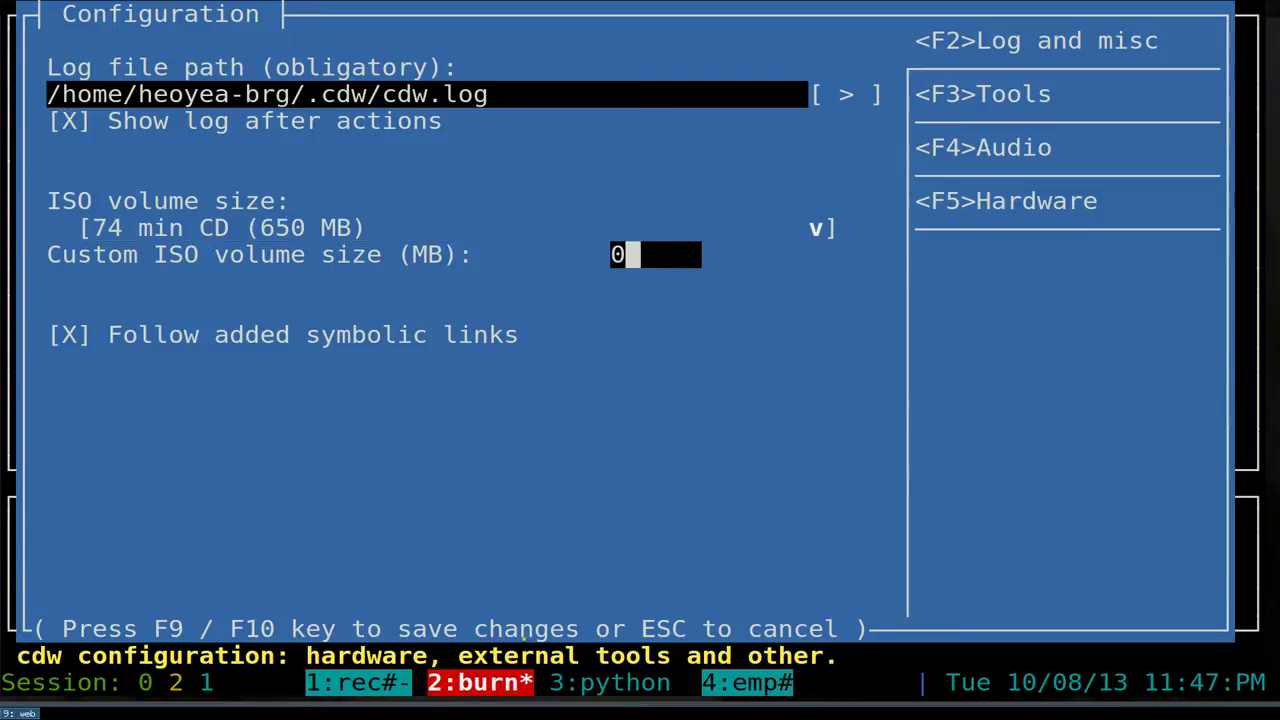
pyautogui.press('Tab')
pyautogui.hotkey('shift', 'Tab')
pyautogui.hotkey('shift', 'Tab')
pyautogui.hotkey('shift', 'Tab')
pyautogui.press('Tab')
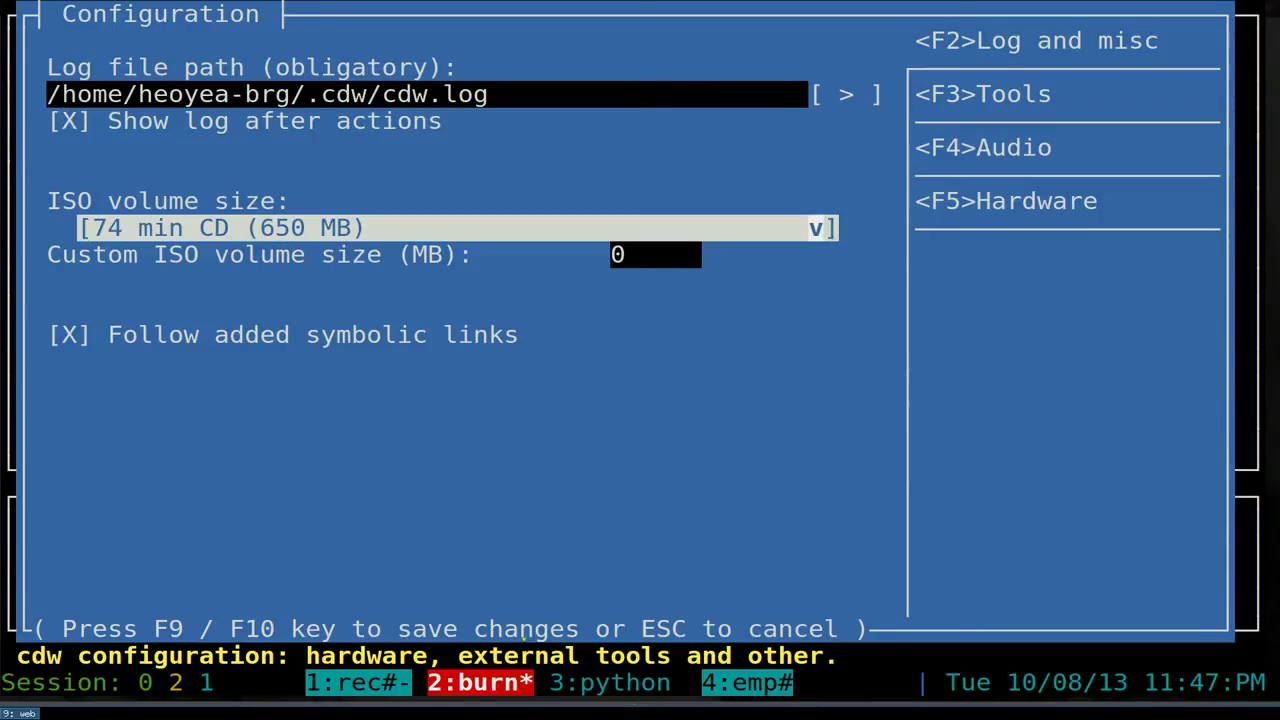
# Set the ISO volume size to "Get sizes from disc"
pyautogui.press('Tab')
pyautogui.hotkey('shift', 'Tab')
pyautogui.press('Return')
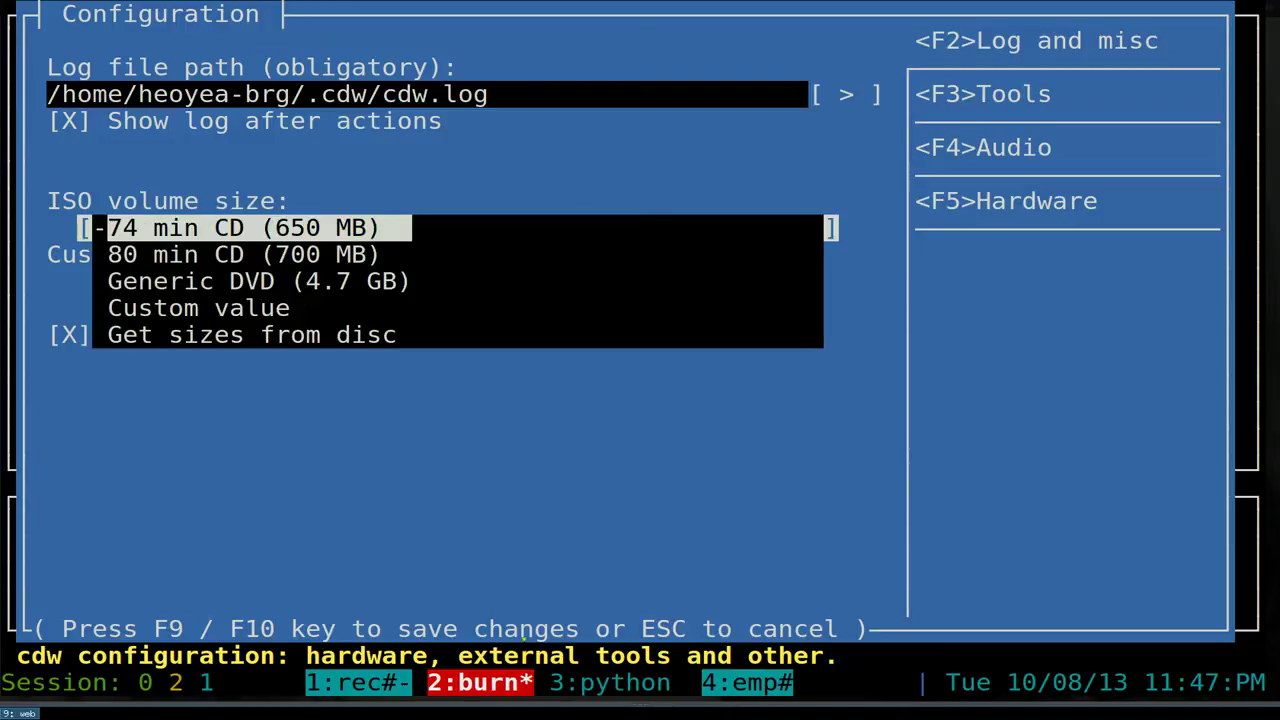
pyautogui.press('Down')
pyautogui.press('Down')
pyautogui.press('Down')
pyautogui.press('Down')
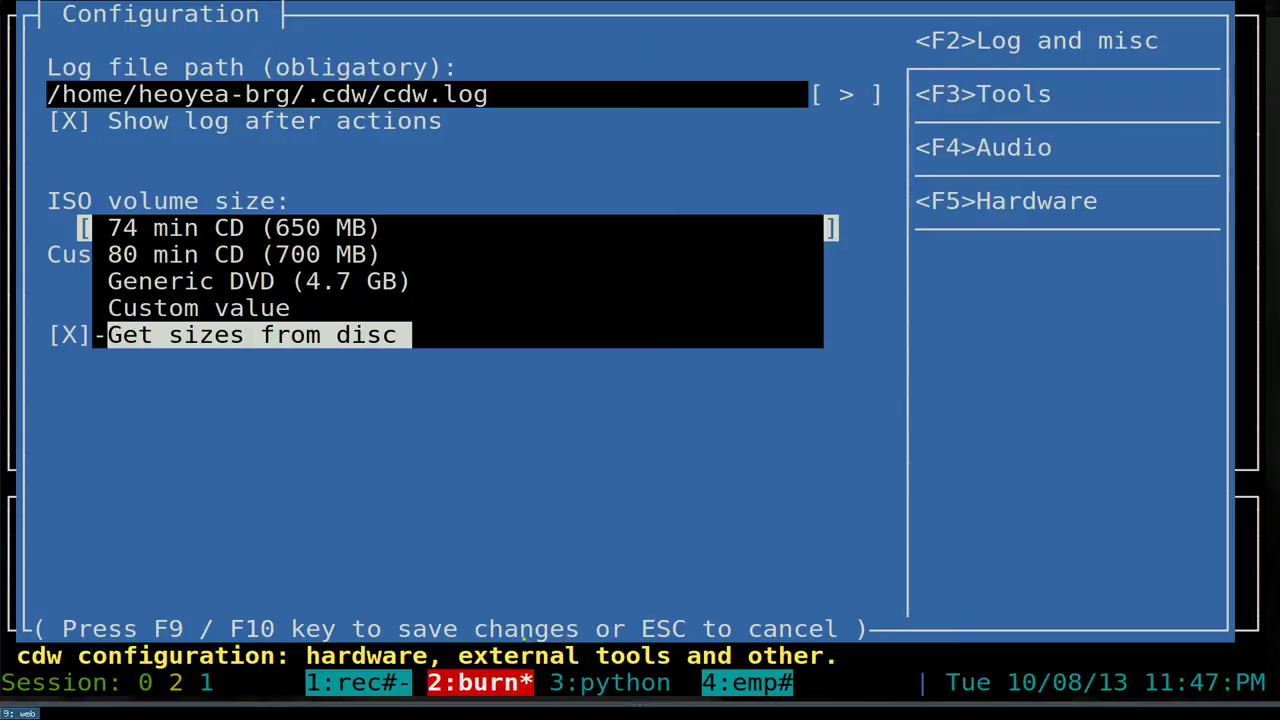
pyautogui.press('Up')
pyautogui.press('Up')
pyautogui.press('Down')
pyautogui.press('Down')
pyautogui.press('Return')
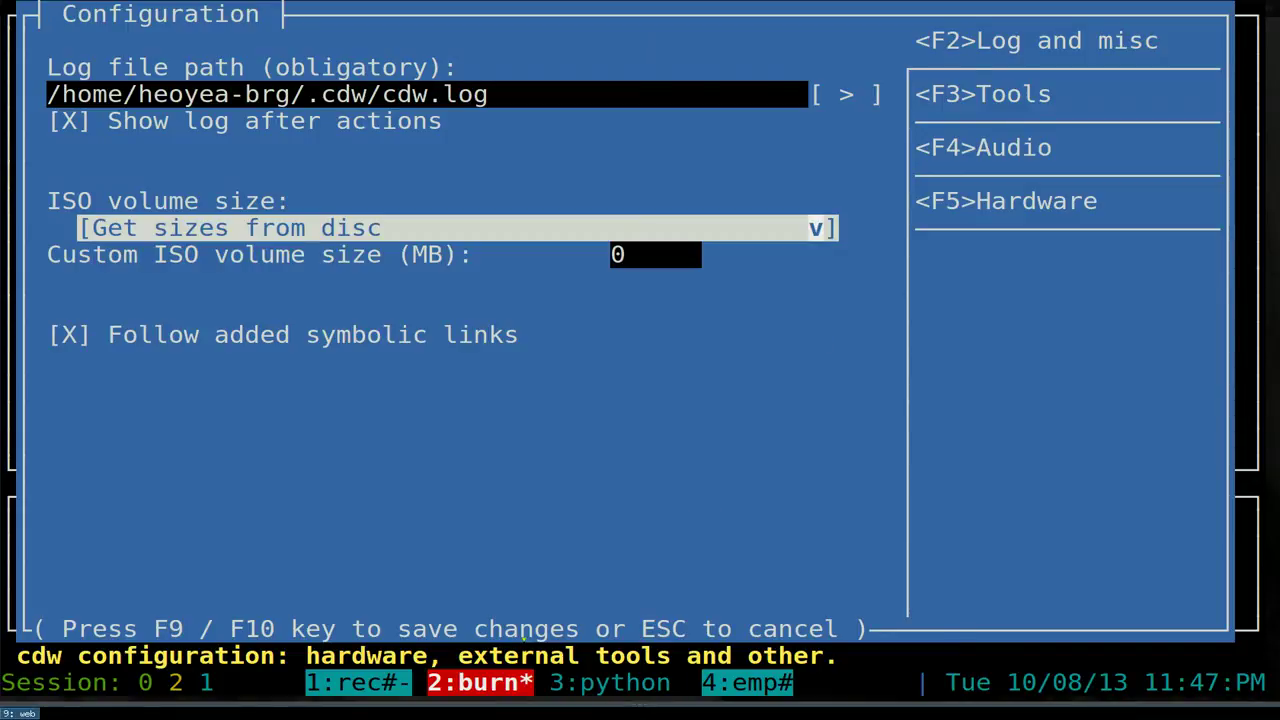
# Turn "Follow added symbolic links" off and back on
pyautogui.press('Down')
pyautogui.press('Down')
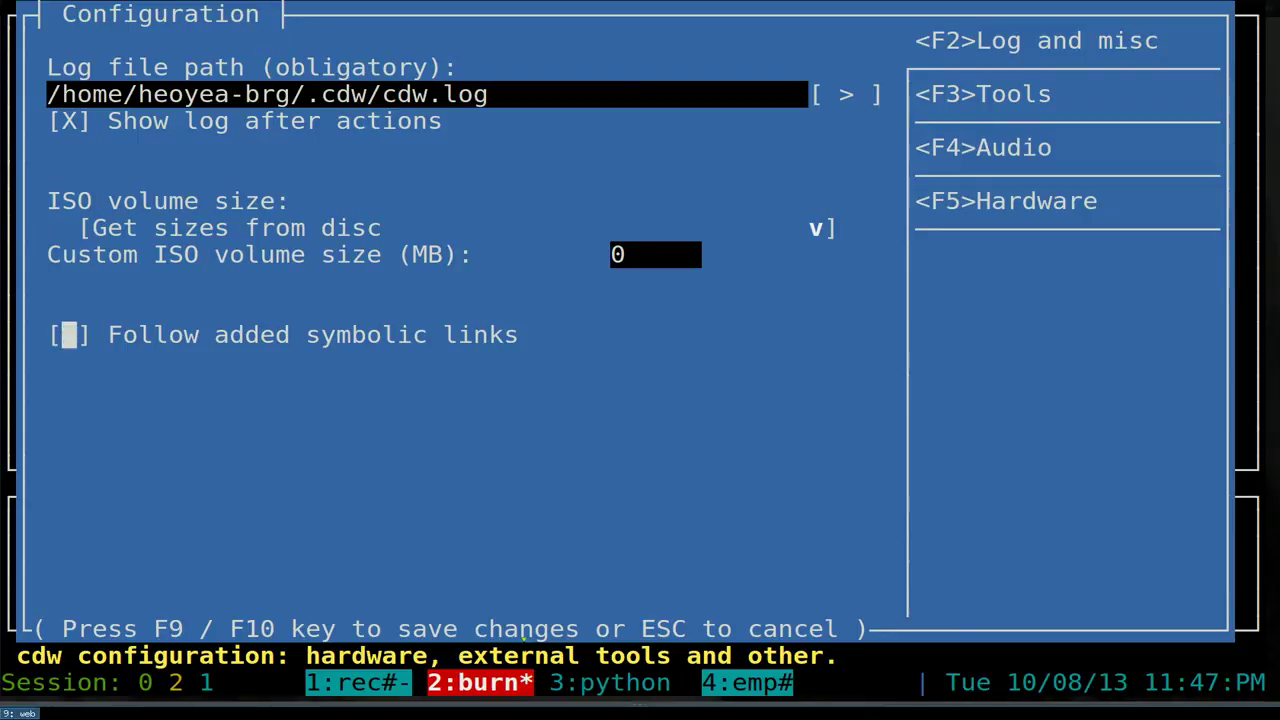
pyautogui.press('space')
pyautogui.press('space')
# Examine the names of the configuration pages: Log and misc, Tools, Audio and Hardware
pyautogui.moveTo(916, 40); pyautogui.dragTo(968, 42)
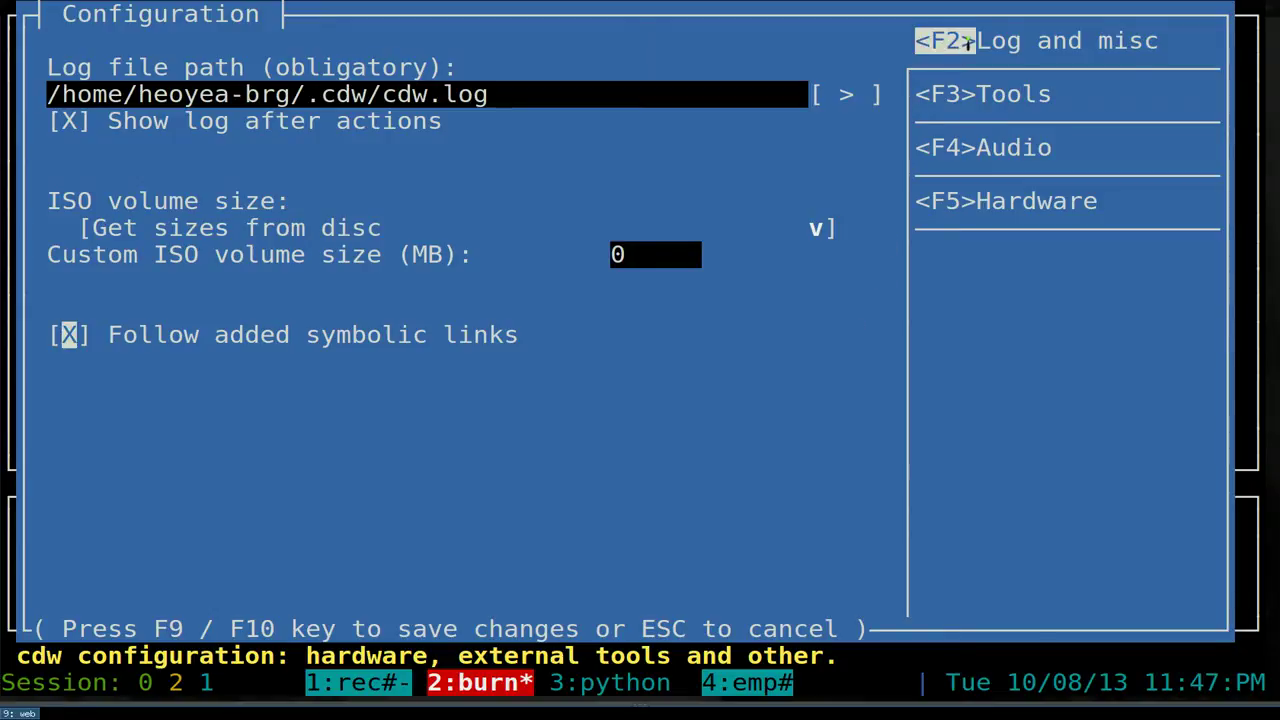
pyautogui.moveTo(916, 93); pyautogui.dragTo(1012, 93)
pyautogui.moveTo(916, 147); pyautogui.dragTo(1052, 147)
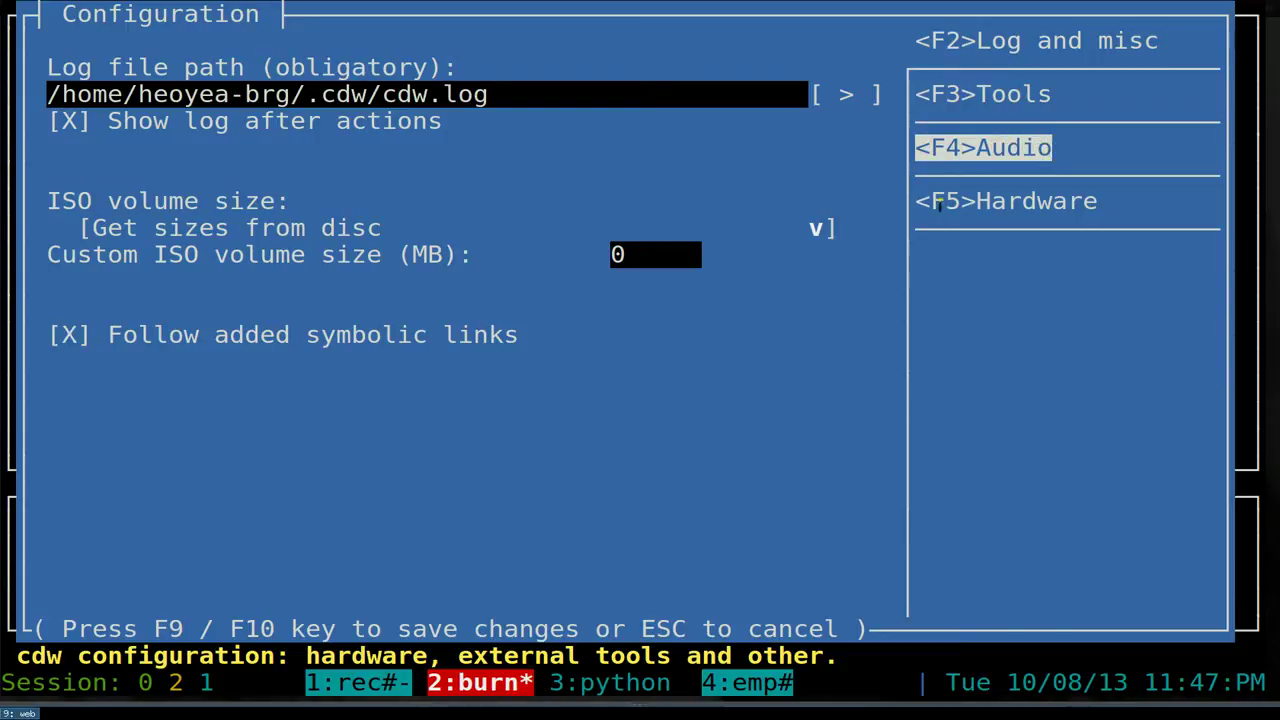
pyautogui.moveTo(939, 202); pyautogui.dragTo(1070, 200)
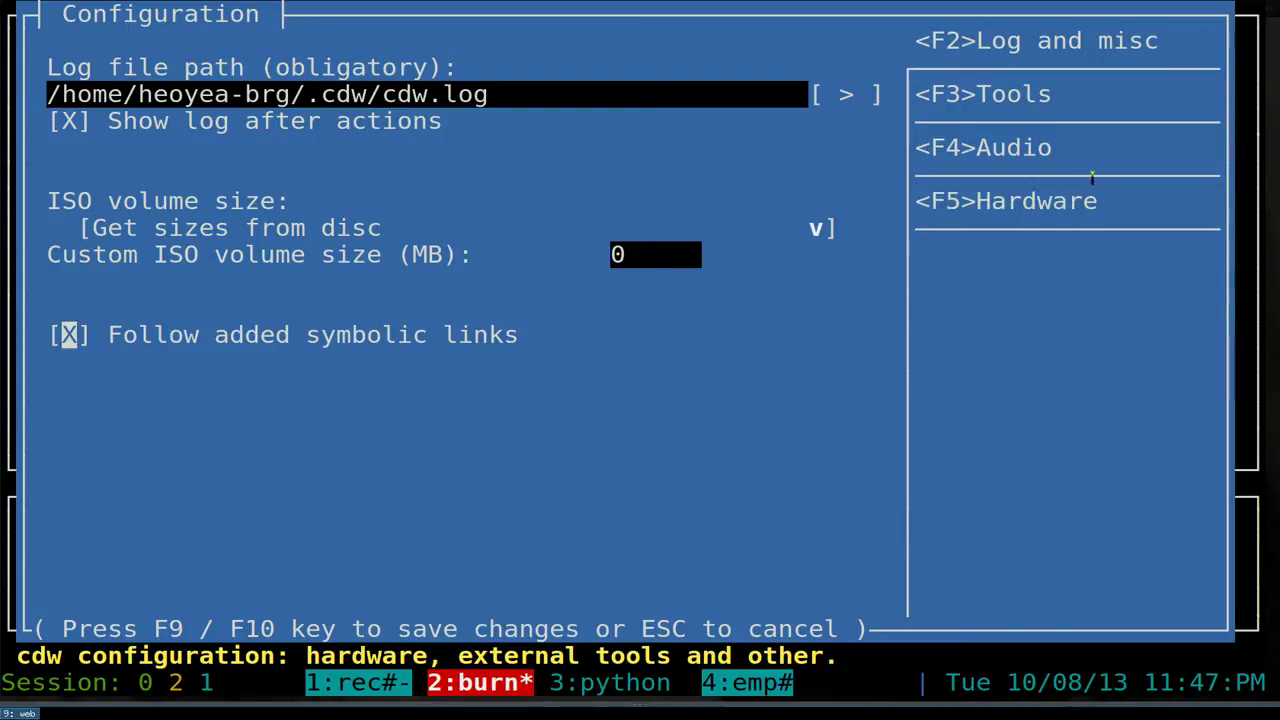
# Enable "Configure tools manually" on the Tools configuration page
pyautogui.press('F3')
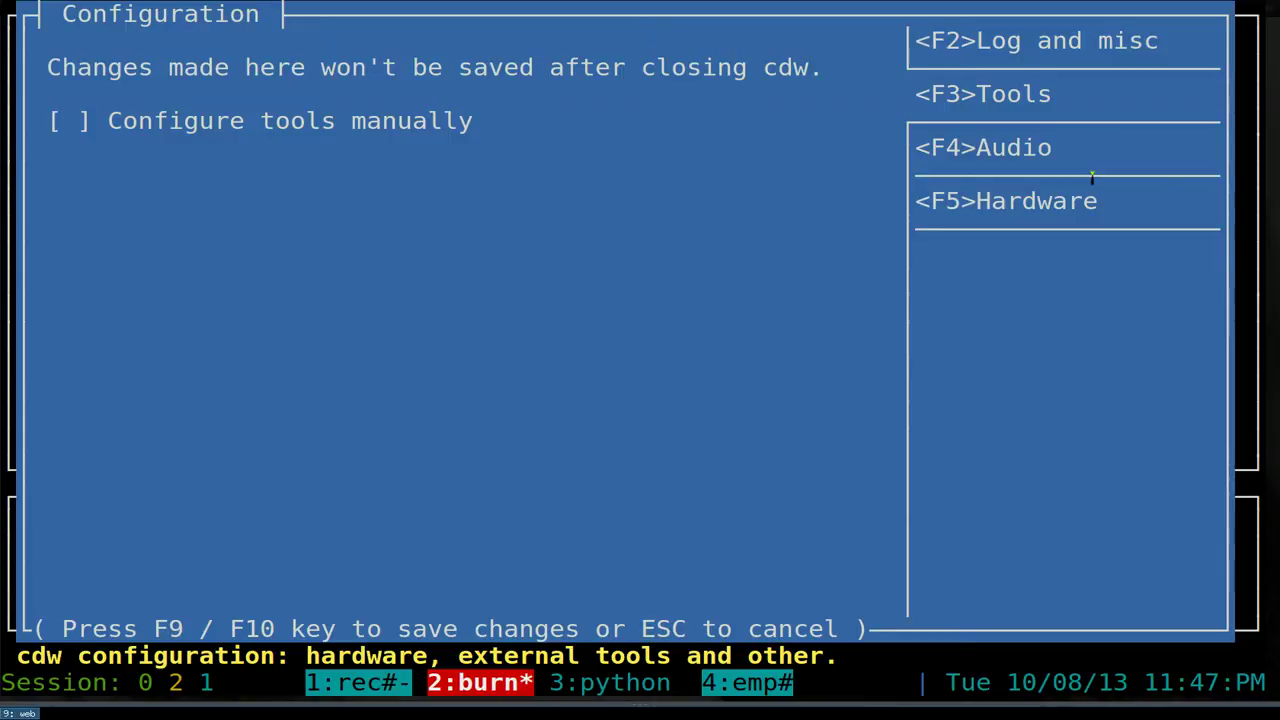
pyautogui.press('space')
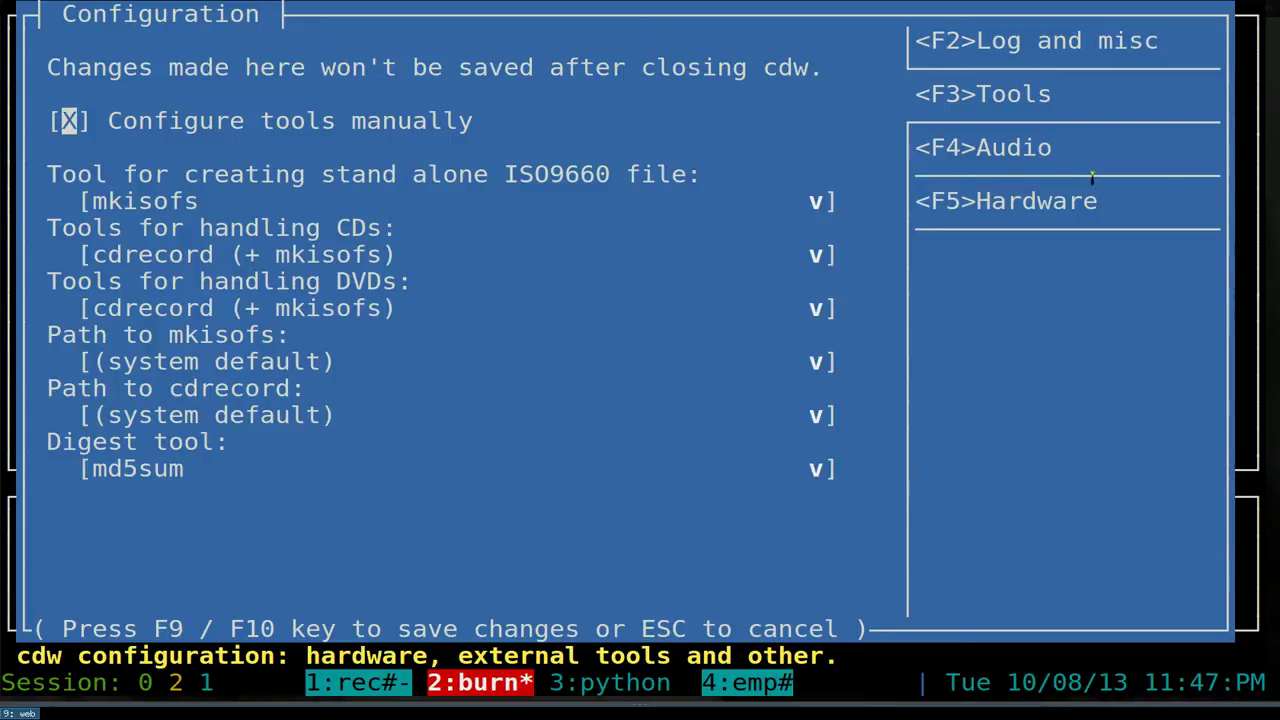
pyautogui.press('Down')
pyautogui.press('Down')
pyautogui.press('Down')
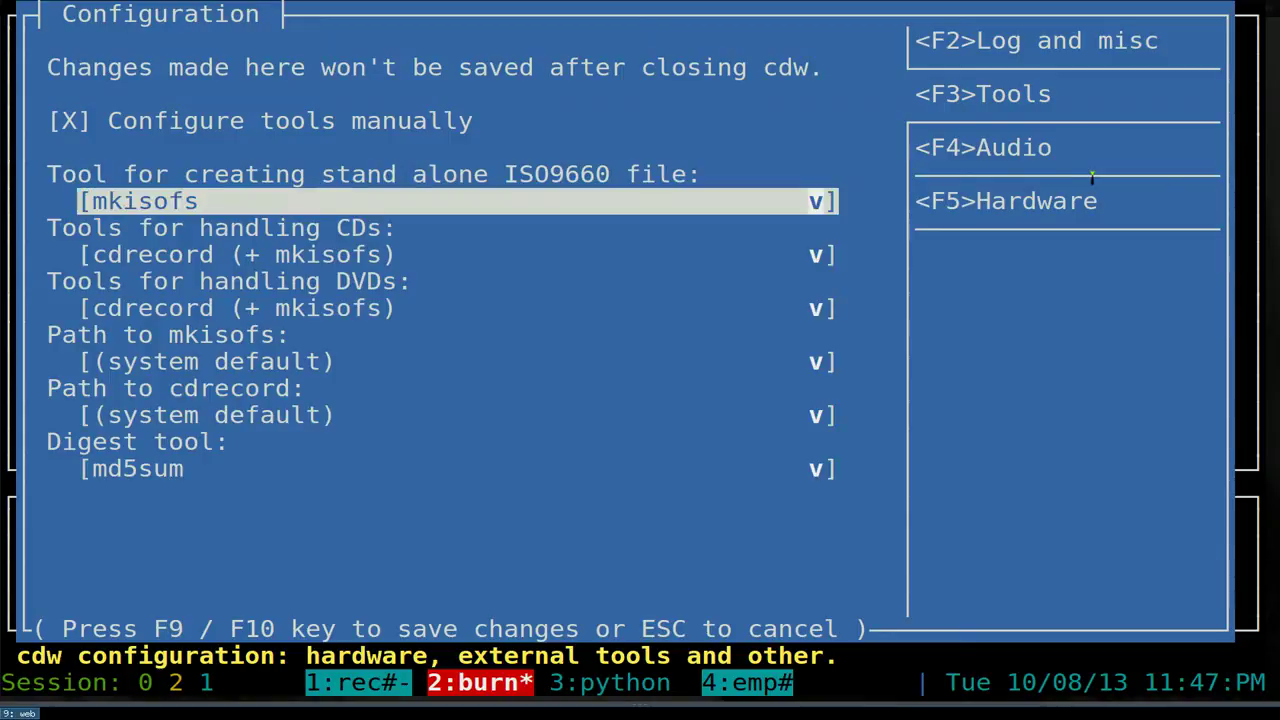
# Check the available tools for creating a stand-alone ISO9660 file and disable manual tool configuration again
pyautogui.press('Up')
pyautogui.press('Up')
pyautogui.press('Return')
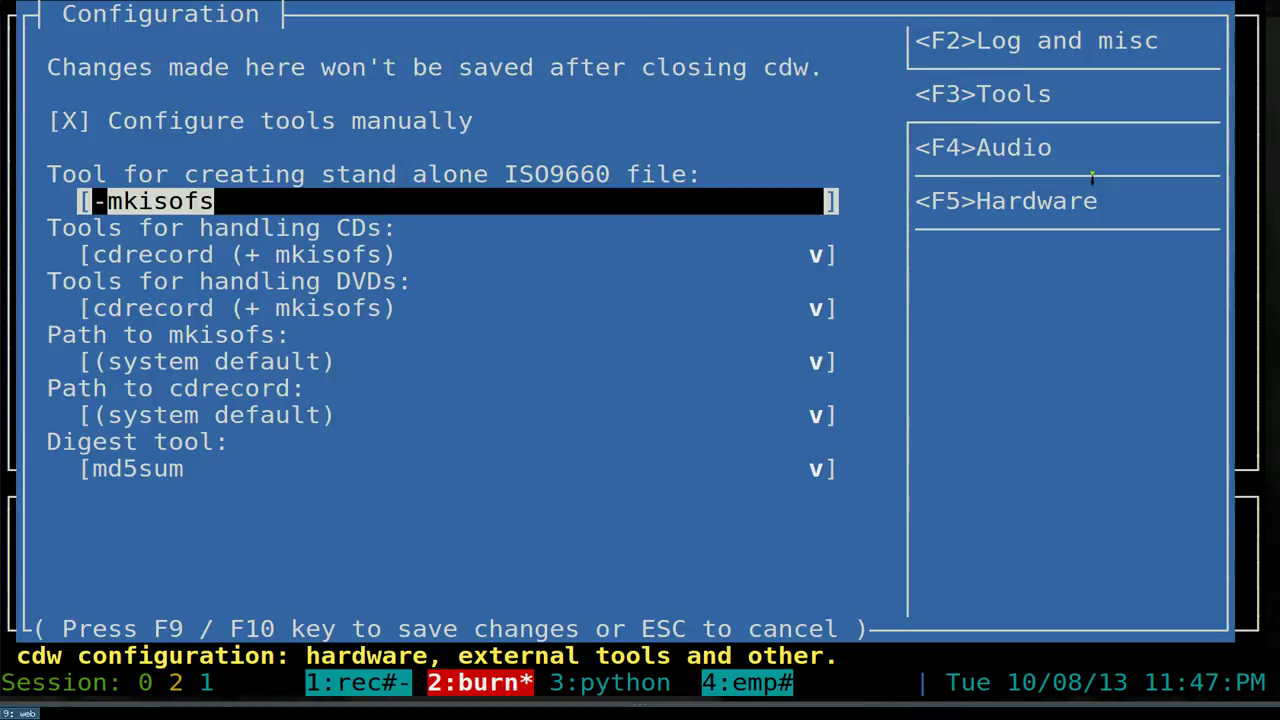
pyautogui.press('Return')
pyautogui.press('Down')
pyautogui.press('Down')
pyautogui.press('Up')
pyautogui.press('Up')
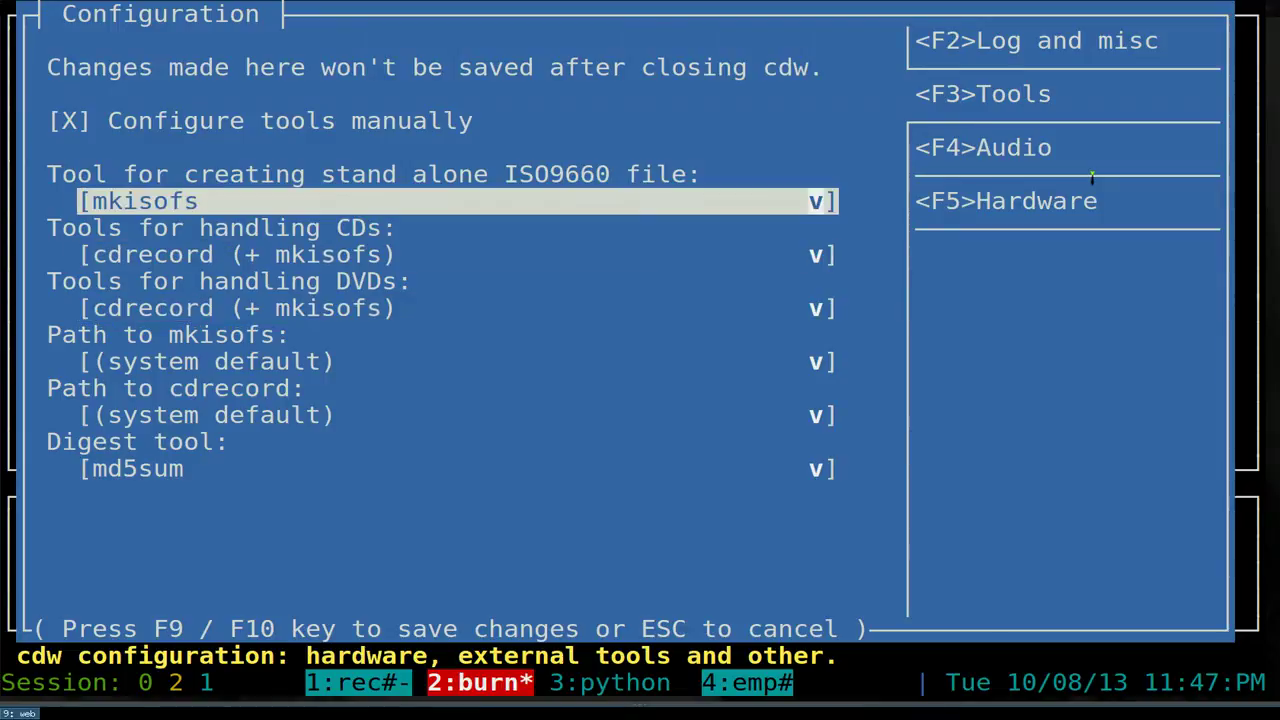
pyautogui.press('Up')
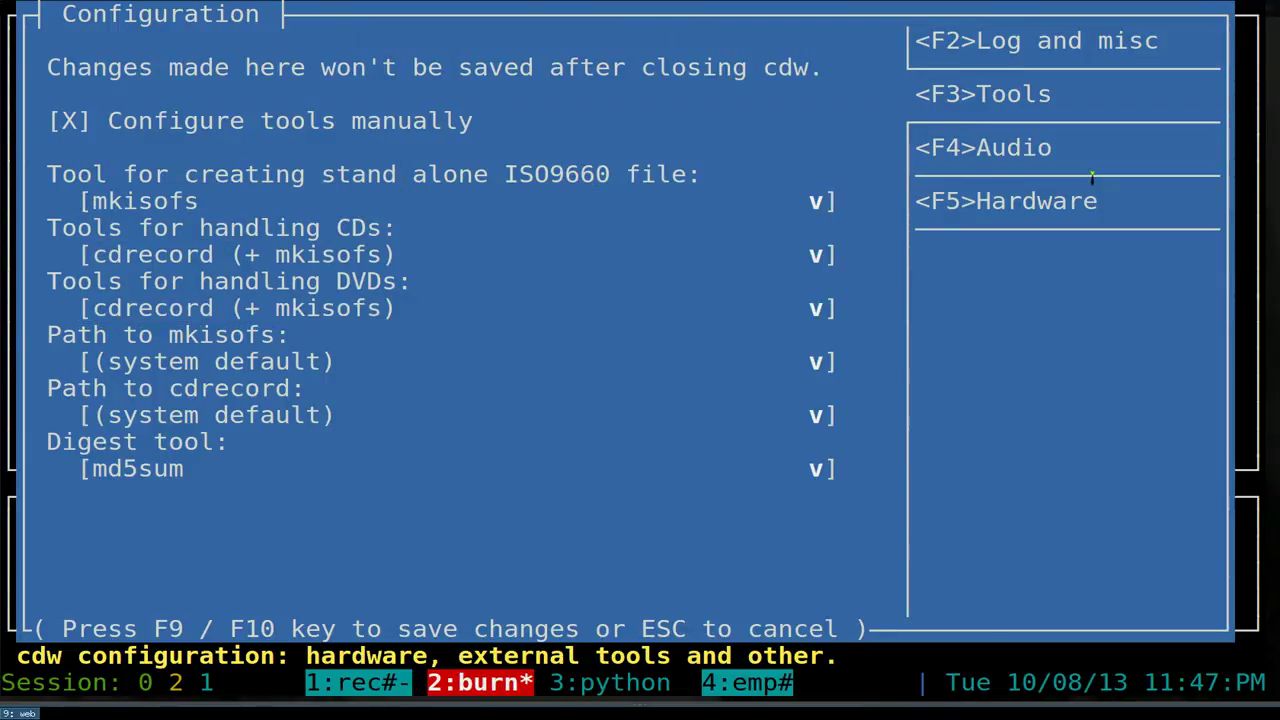
pyautogui.press('space')
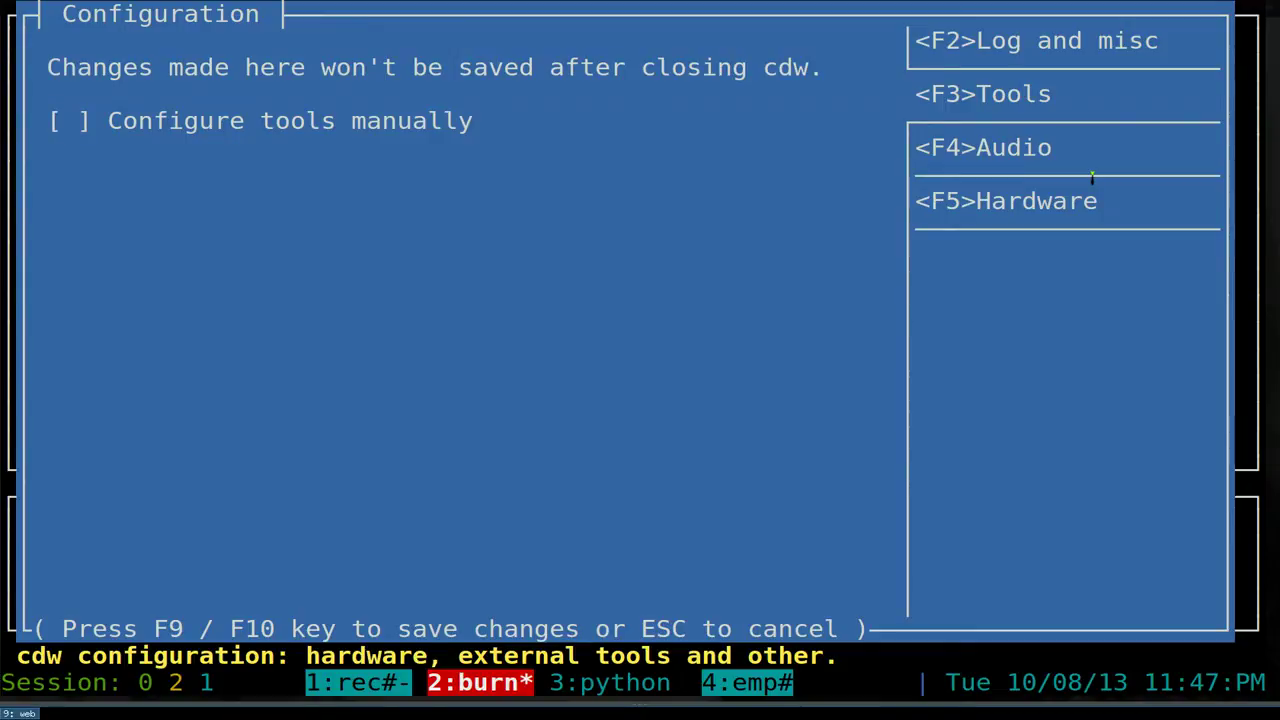
# Review the audio output directory and the hardware drive settings, and leave the configuration without saving
pyautogui.press('F4')
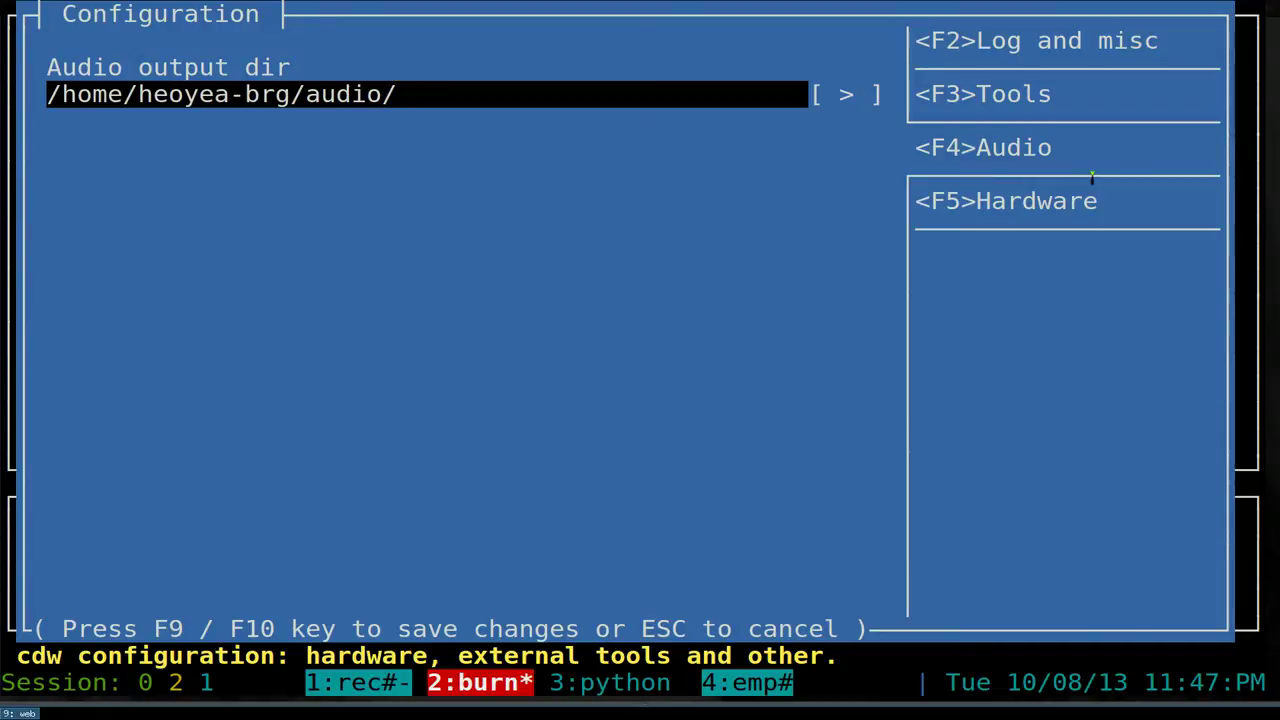
pyautogui.press('F5')
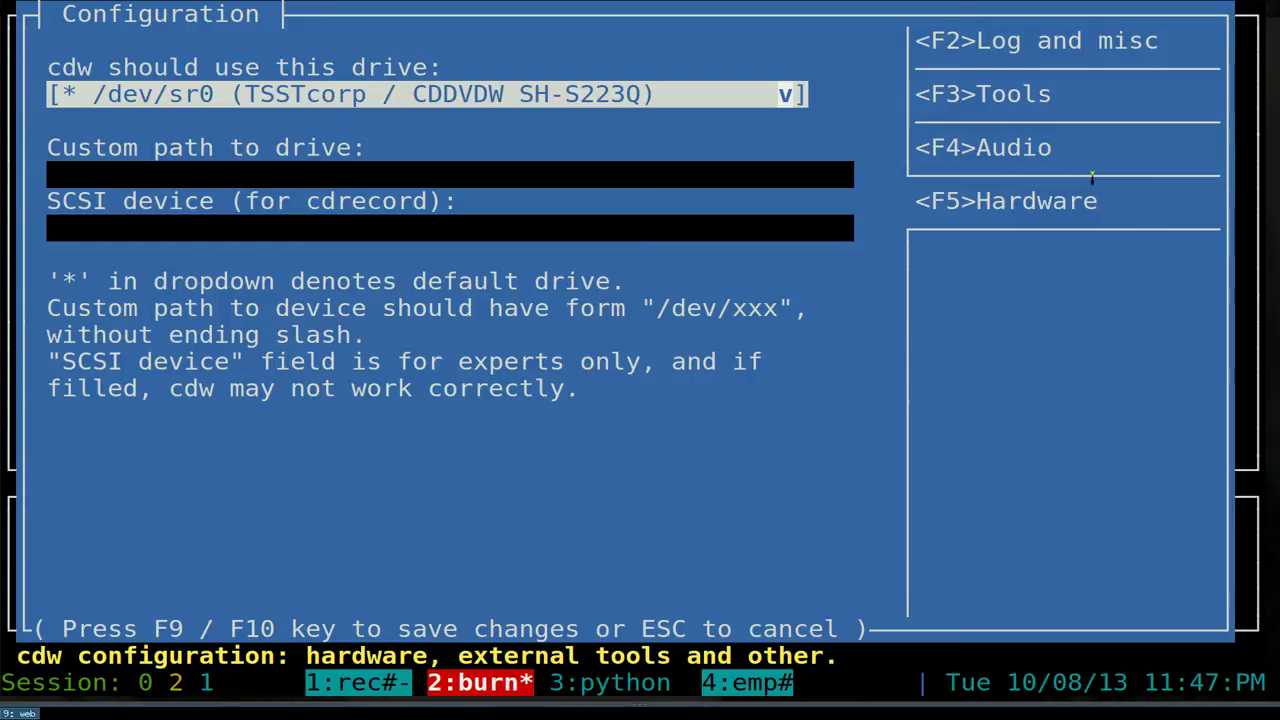
pyautogui.press('Return')
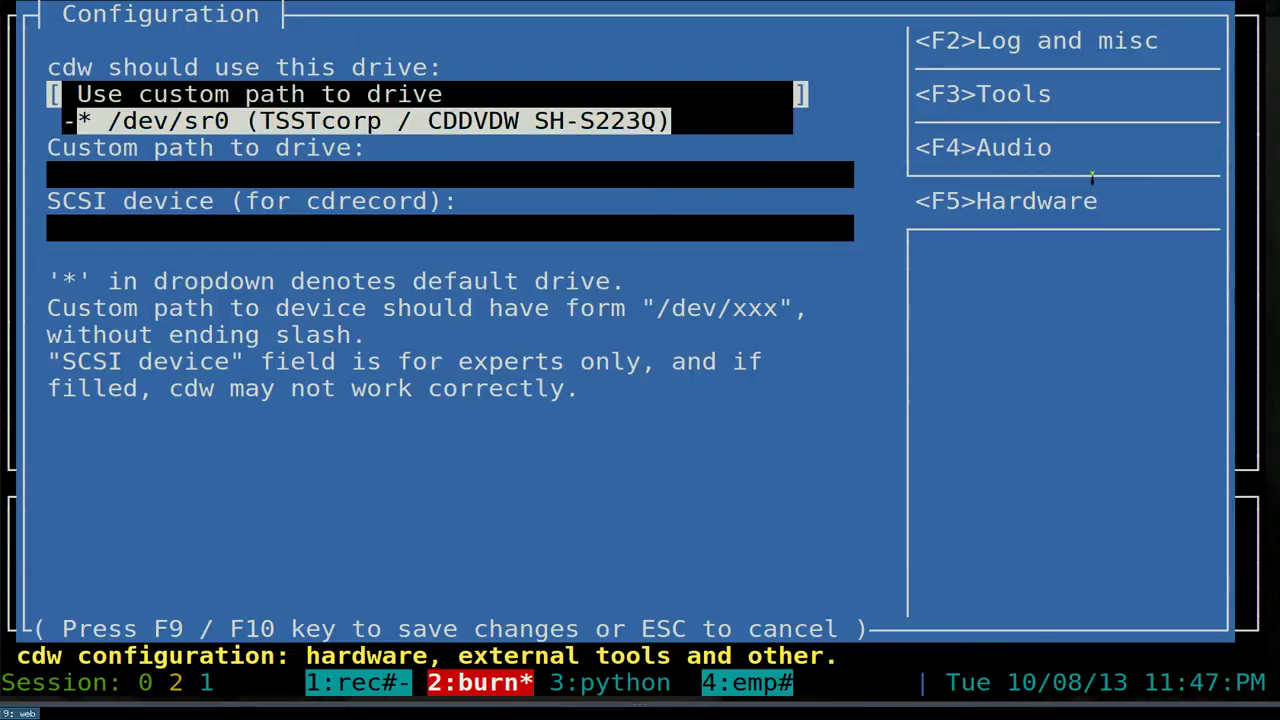
pyautogui.press('Return')
pyautogui.press('Return')
pyautogui.press('Return')
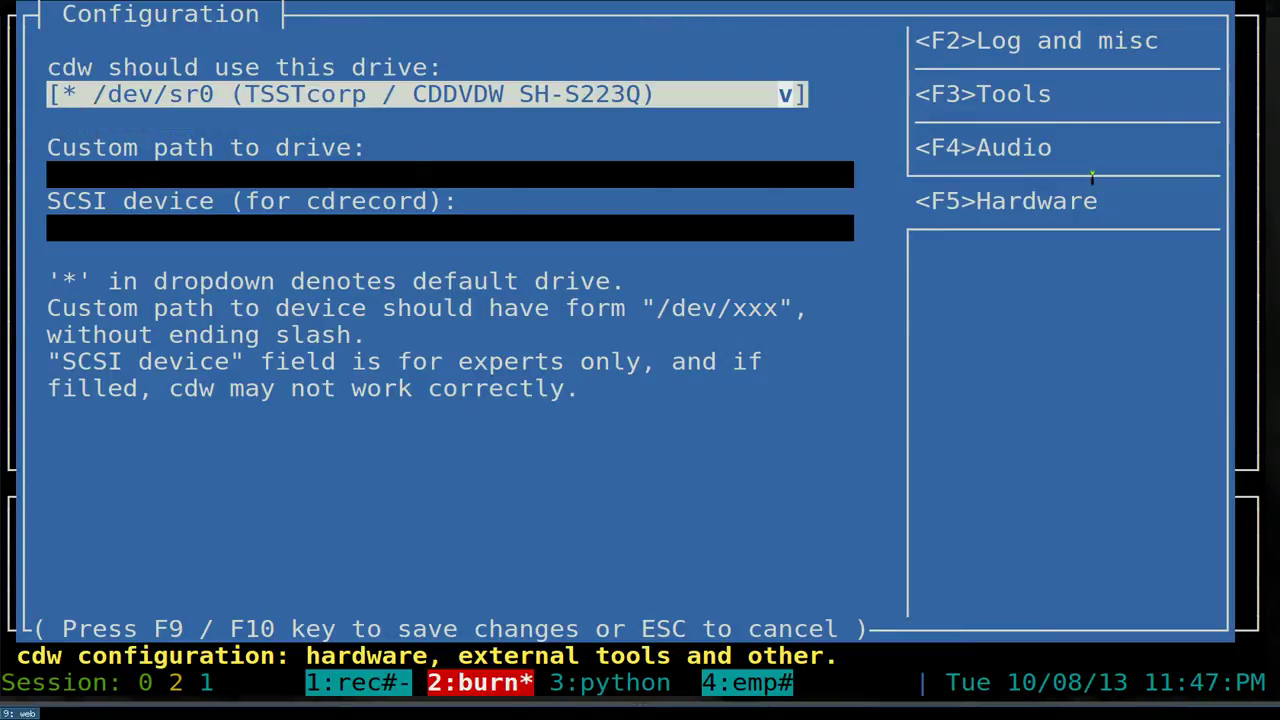
pyautogui.press('Tab')
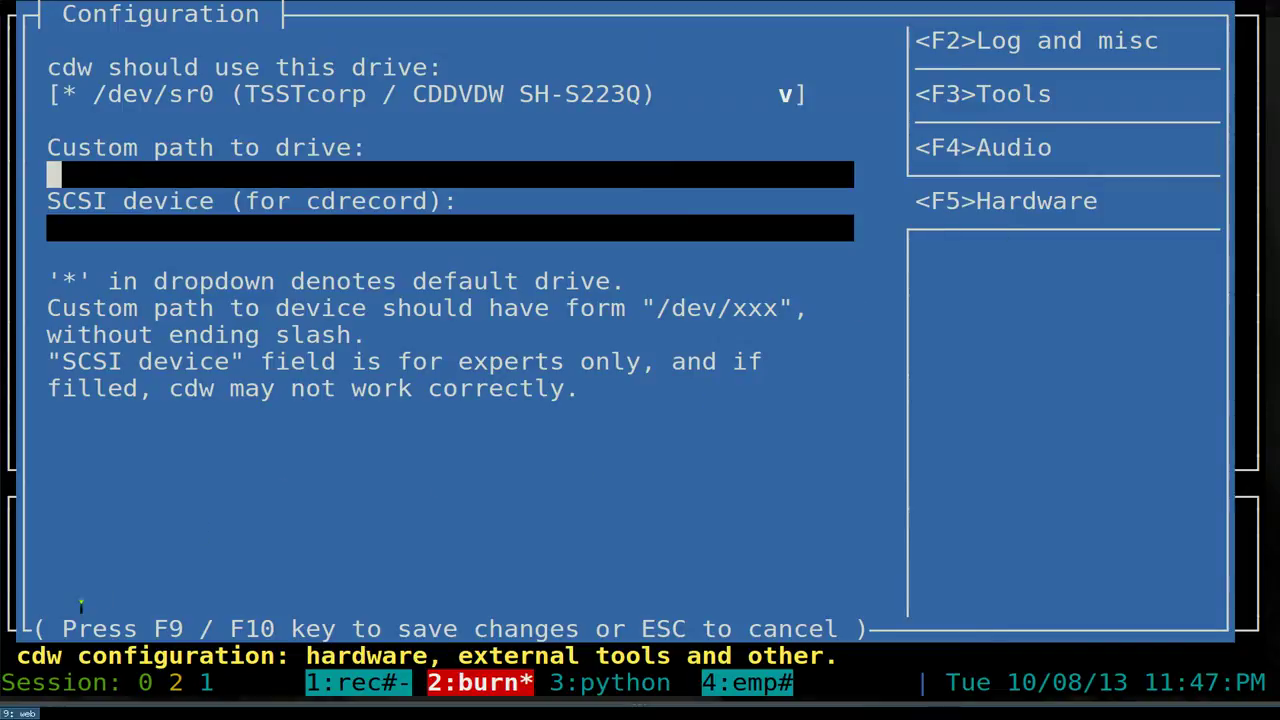
pyautogui.moveTo(68, 629); pyautogui.dragTo(838, 628)
pyautogui.press('Escape')
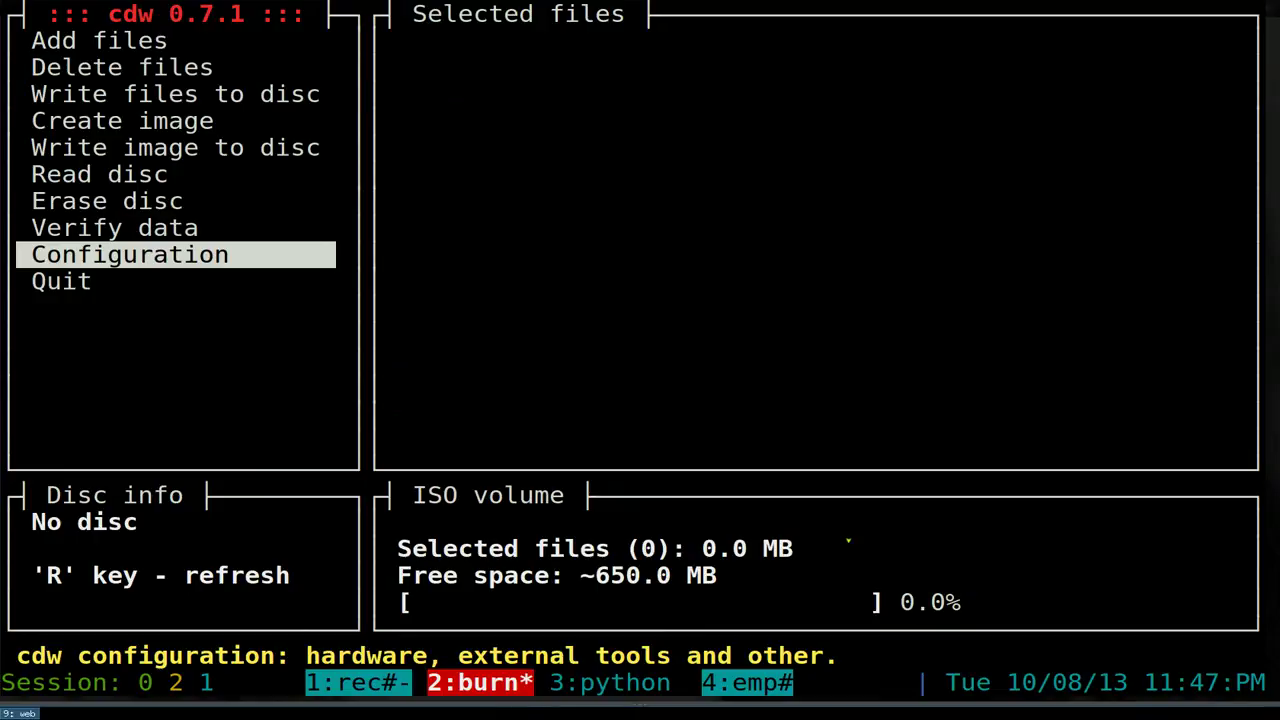
# Open the Add files browser to choose files from the hard drive
pyautogui.press('Up')
pyautogui.press('Up')
pyautogui.press('Up')
pyautogui.press('Up')
pyautogui.press('Up')
pyautogui.press('Up')
pyautogui.press('Up')
pyautogui.press('Up')
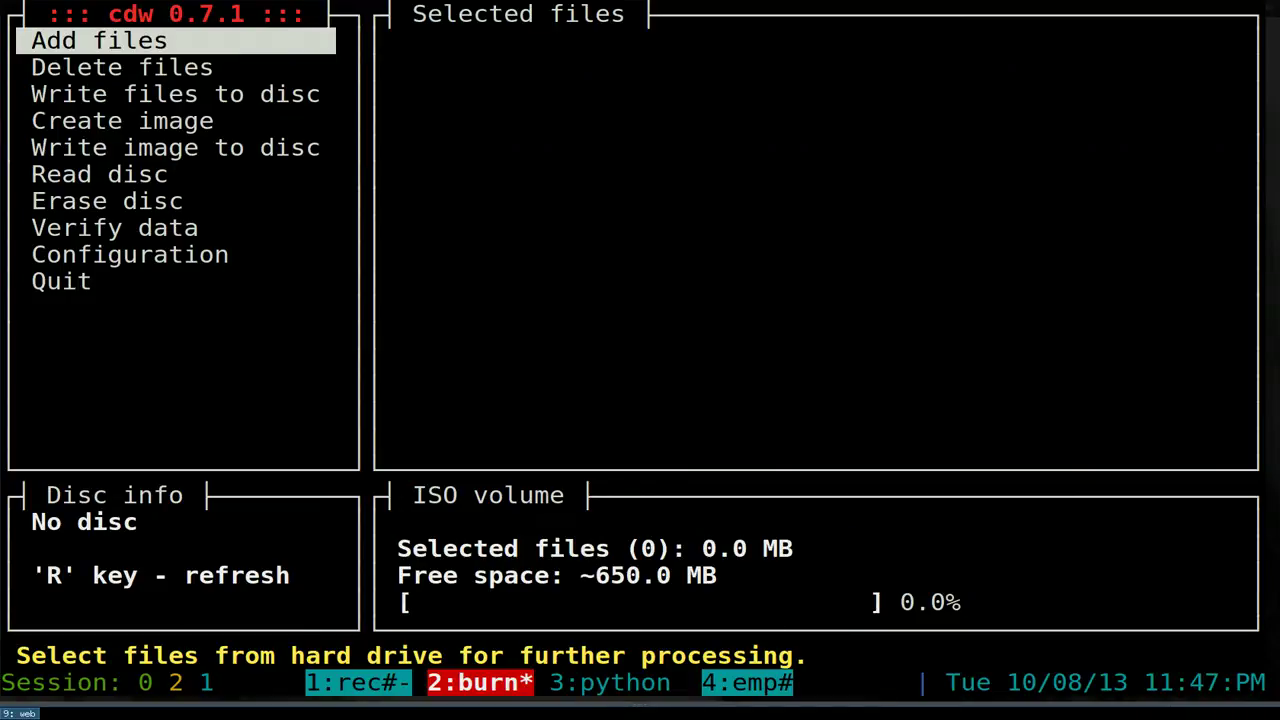
pyautogui.moveTo(30, 656); pyautogui.dragTo(437, 656)
pyautogui.press('Return')
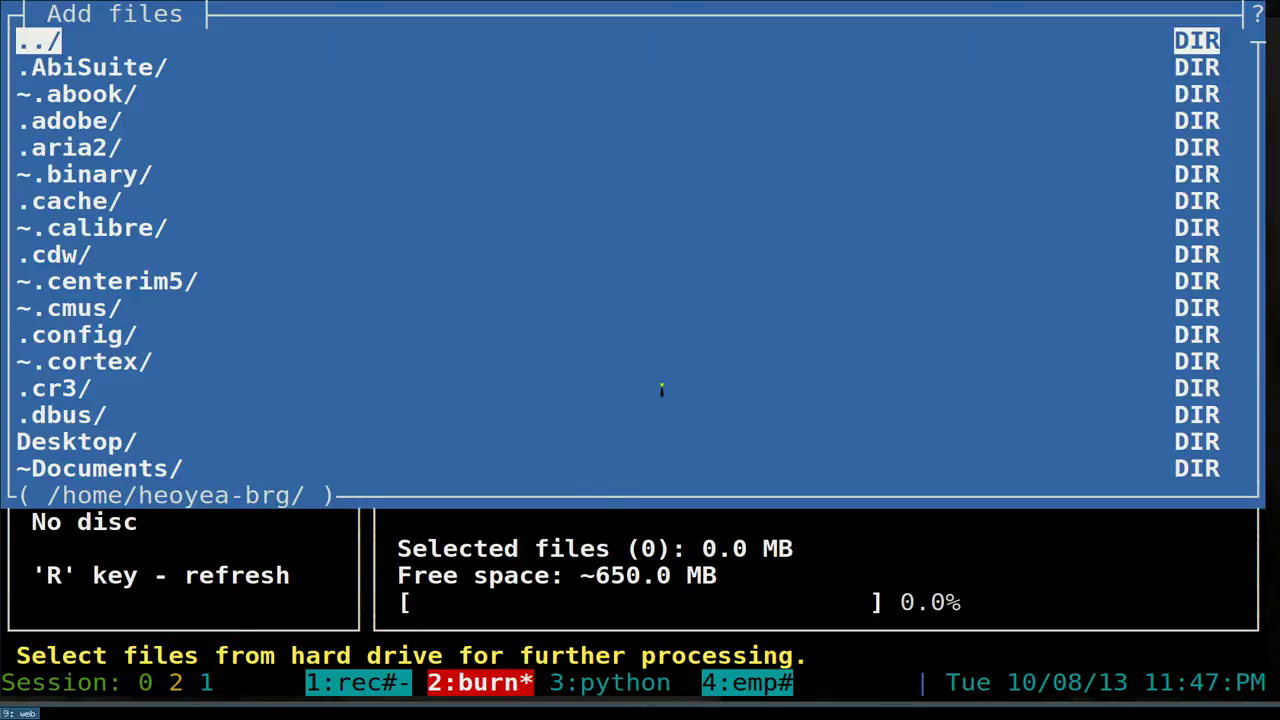
# Browse the home directory listing and open the Public folder
pyautogui.press('pagedown')
pyautogui.press('pagedown')
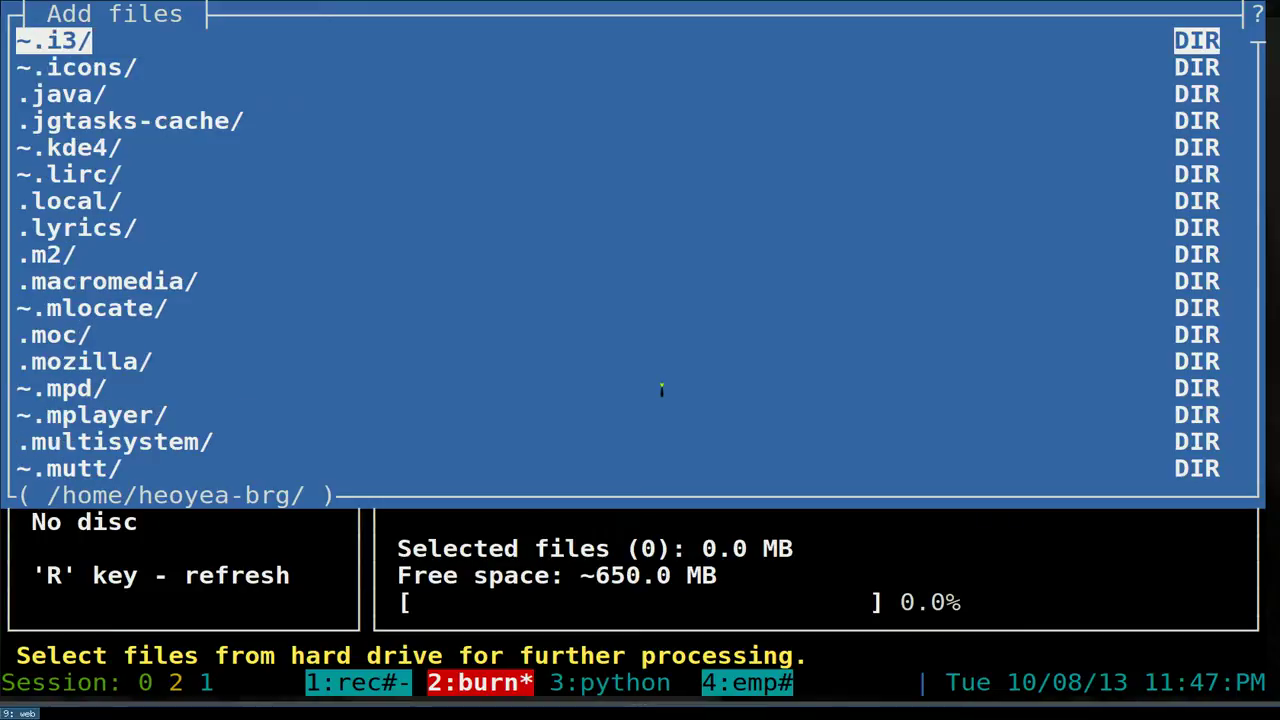
pyautogui.press('pagedown')
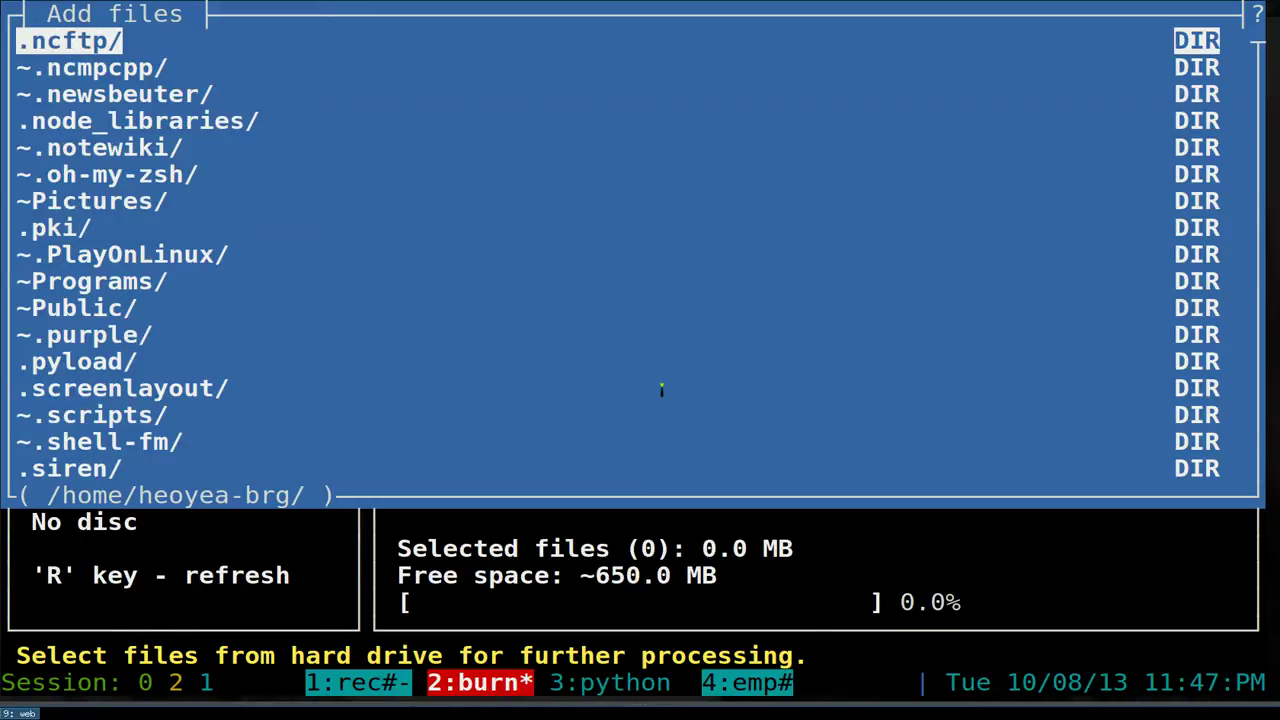
pyautogui.press('Down')
pyautogui.press('Down')
pyautogui.press('Down')
pyautogui.press('Down')
pyautogui.press('Down')
pyautogui.press('Down')
pyautogui.press('Down')
pyautogui.press('Down')
pyautogui.press('Down')
pyautogui.press('Down')
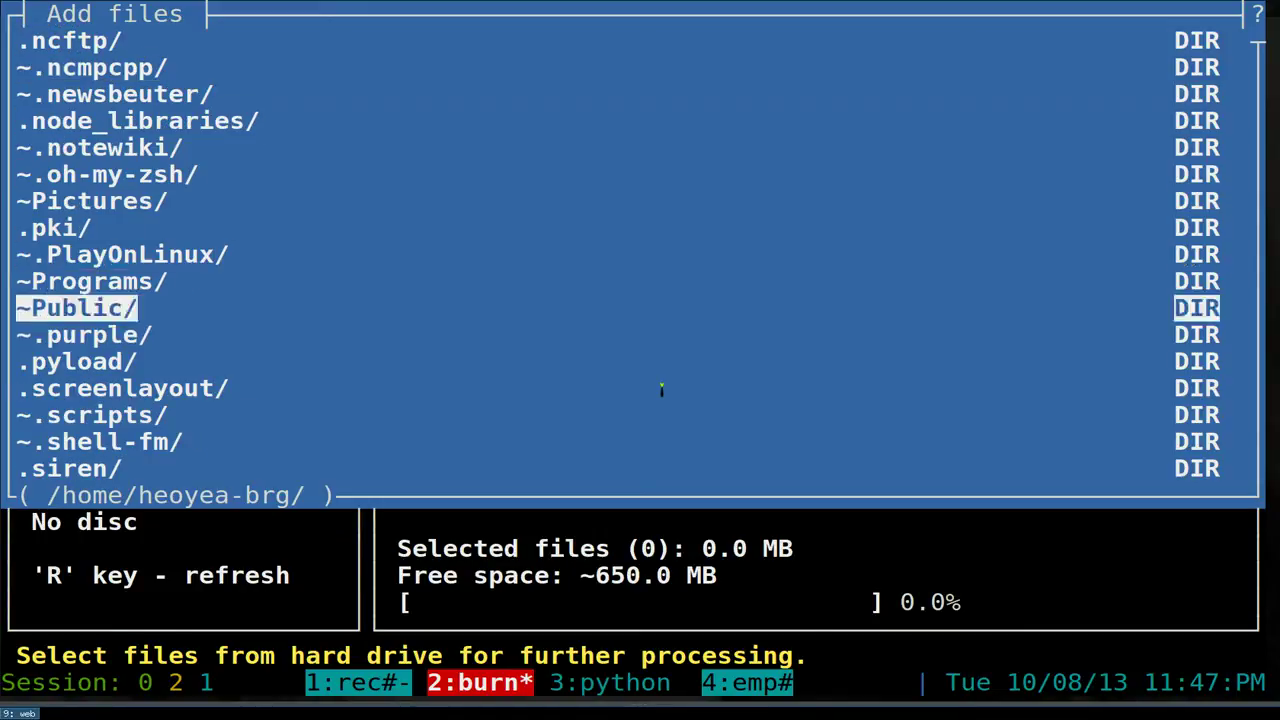
pyautogui.press('Return')
# Open the sample folder inside Public and go to 1st_hokage.jpg
pyautogui.press('Down')
pyautogui.press('Down')
pyautogui.press('Down')
pyautogui.press('Down')
pyautogui.press('Down')
pyautogui.press('Down')
pyautogui.press('Down')
pyautogui.press('Down')
pyautogui.press('Down')
pyautogui.press('Down')
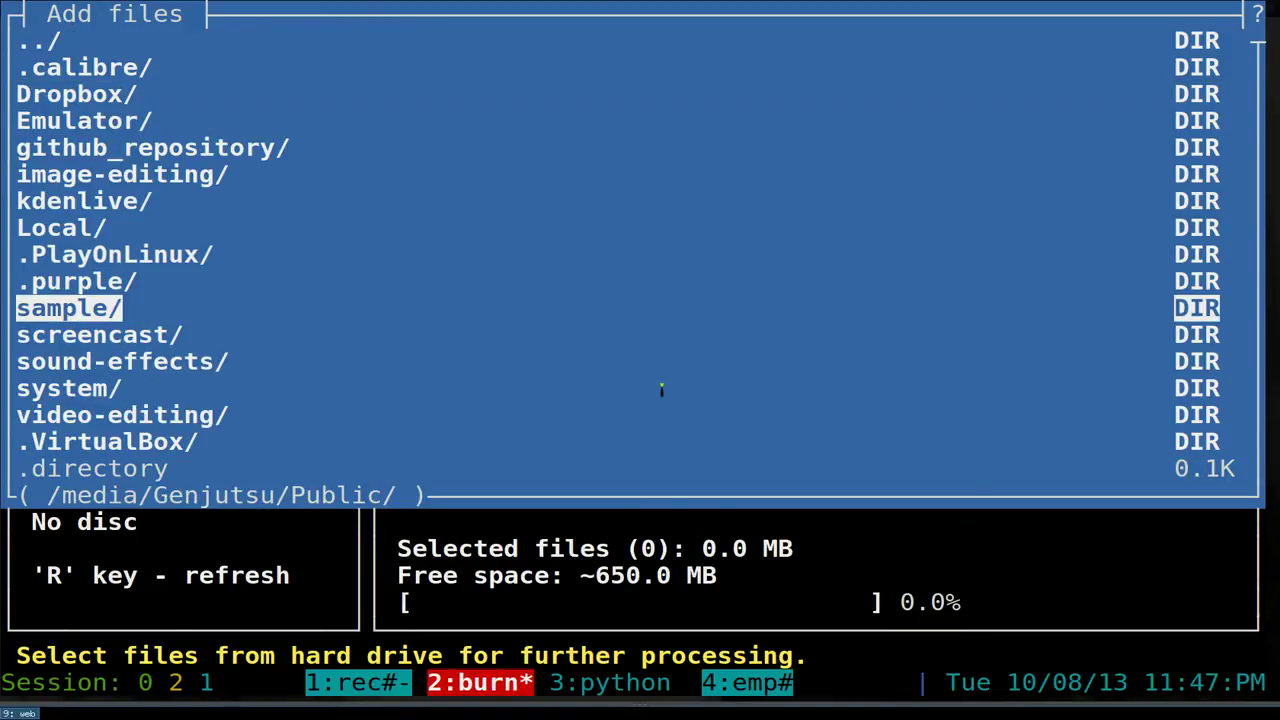
pyautogui.press('Return')
pyautogui.press('Down')
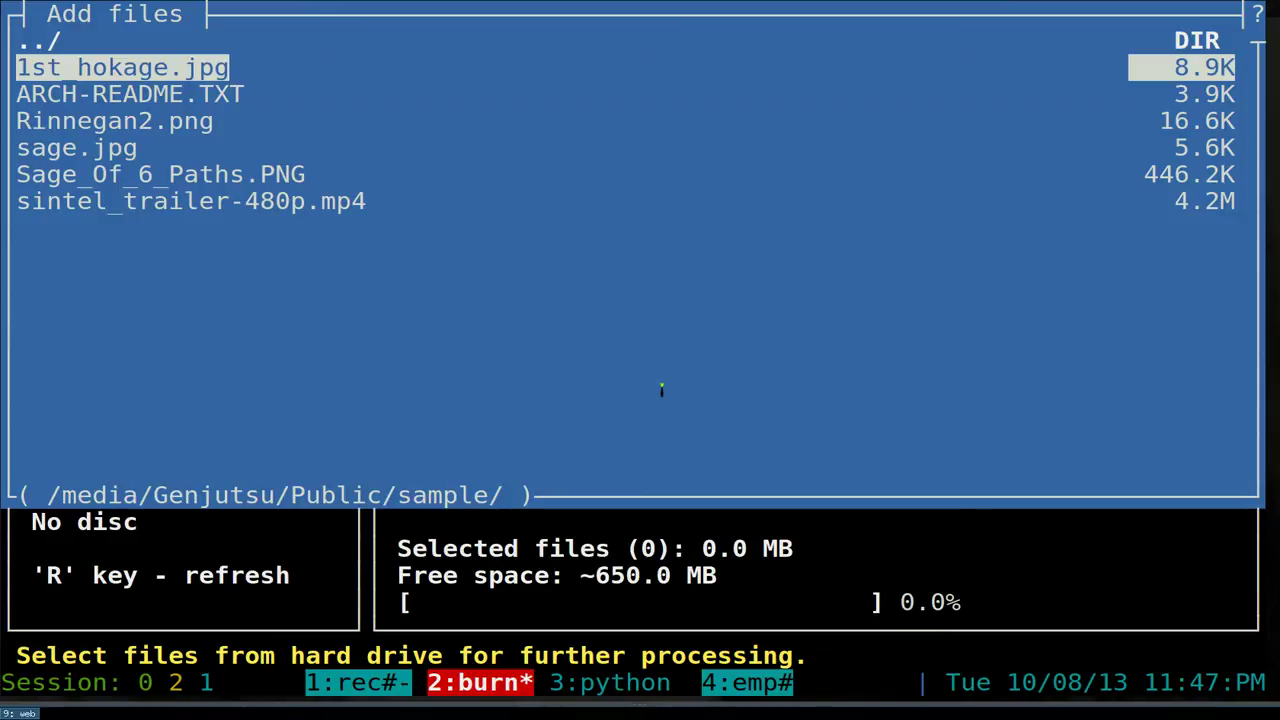
pyautogui.press('Down')
pyautogui.press('Down')
pyautogui.press('Up')
pyautogui.press('Up')
pyautogui.press('Down')
pyautogui.press('Down')
pyautogui.press('Down')
pyautogui.press('Down')
pyautogui.press('Up')
pyautogui.press('Up')
pyautogui.press('Up')
pyautogui.press('Up')
# Add 1st_hokage.jpg, ARCH-README.TXT and Rinnegan2.png to the selected files and check the selected files summary
pyautogui.press('space')
pyautogui.press('Down')
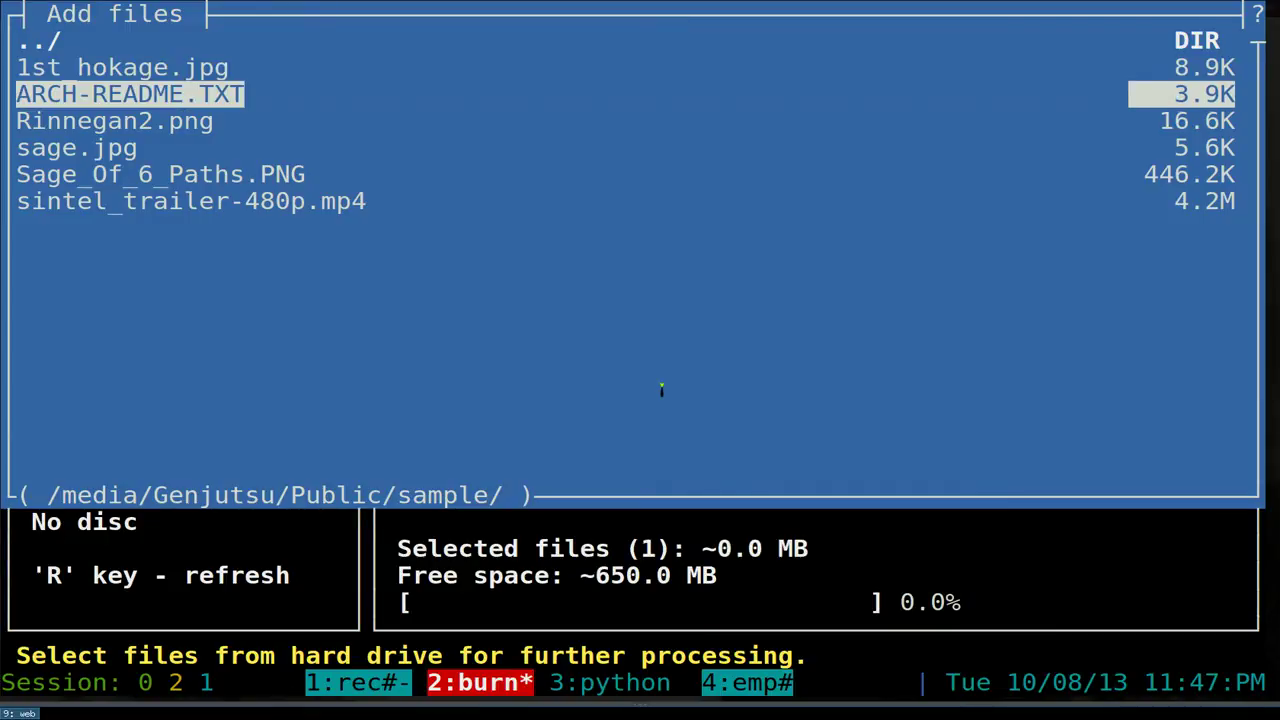
pyautogui.press('space')
pyautogui.press('Down')
pyautogui.press('space')
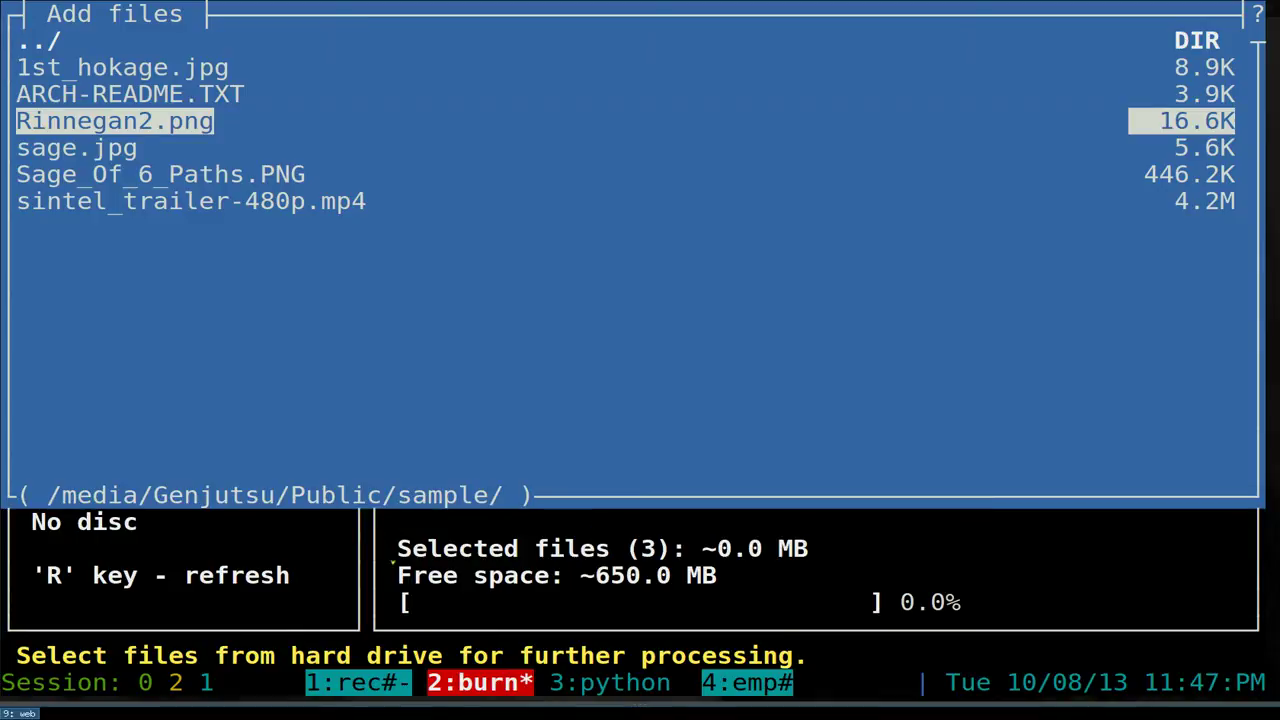
pyautogui.moveTo(397, 549); pyautogui.dragTo(651, 551)
# Add sage.jpg, Sage_Of_6_Paths.PNG and sintel_trailer-480p.mp4 to the selected files
pyautogui.press('Down')
pyautogui.press('space')
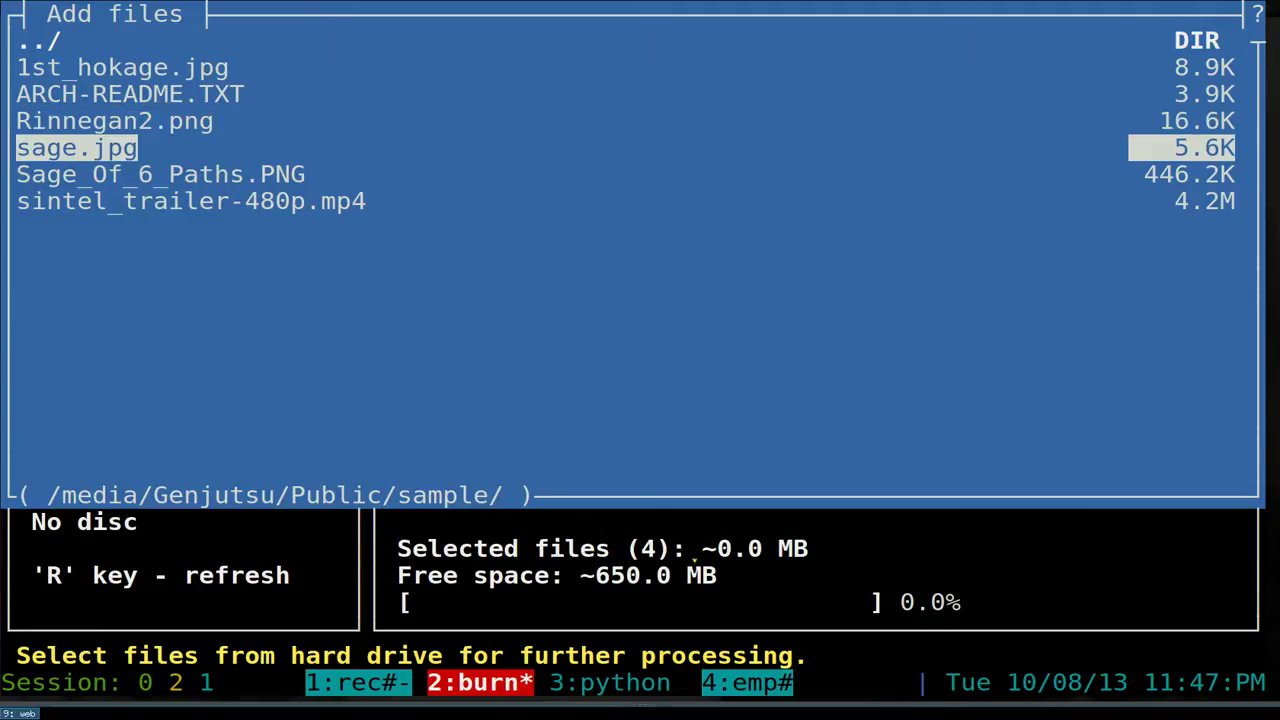
pyautogui.press('Down')
pyautogui.press('space')
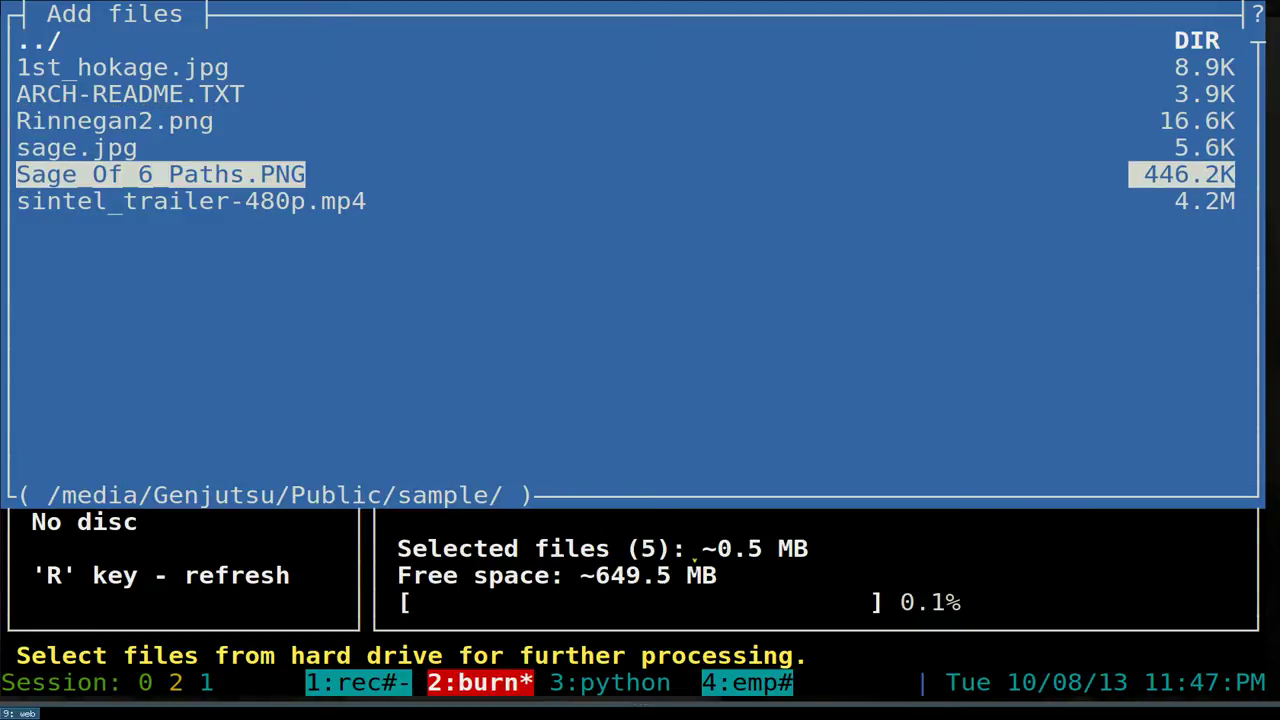
pyautogui.press('Down')
pyautogui.press('space')
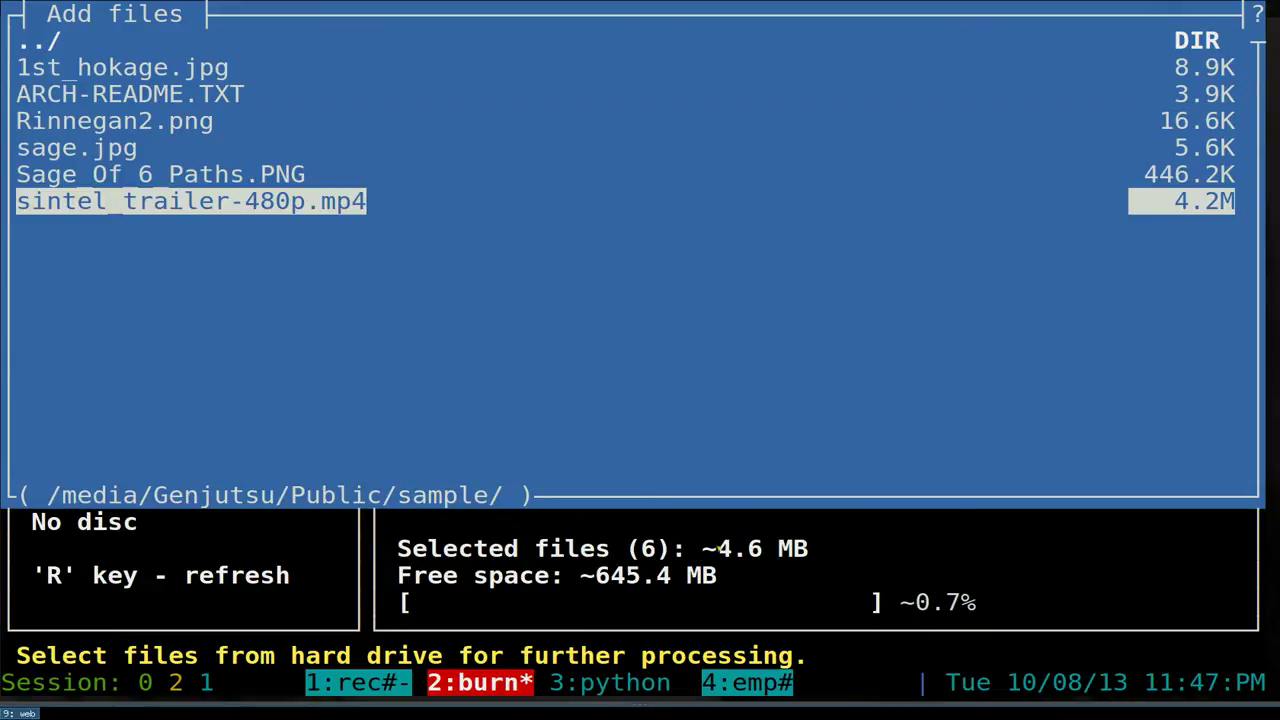
# Check the total size of the selected files and the remaining free space in the ISO volume summary
pyautogui.moveTo(720, 546); pyautogui.dragTo(806, 550)
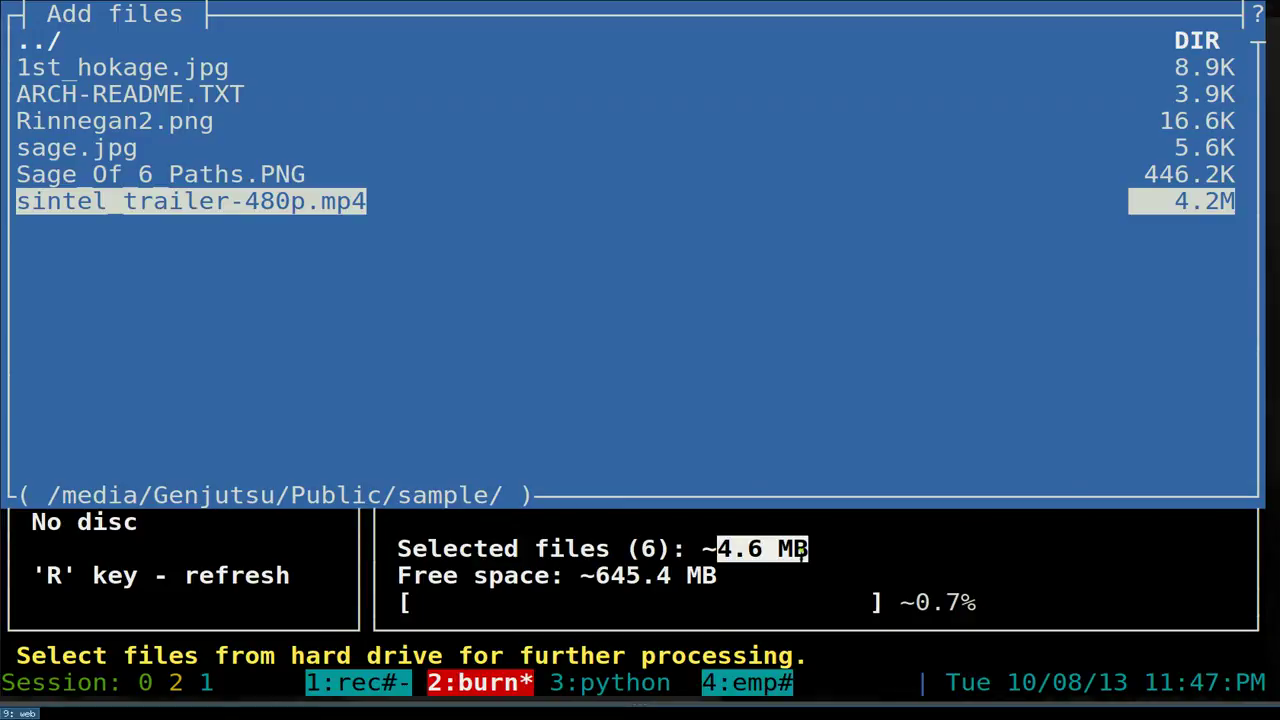
pyautogui.click(805, 549)
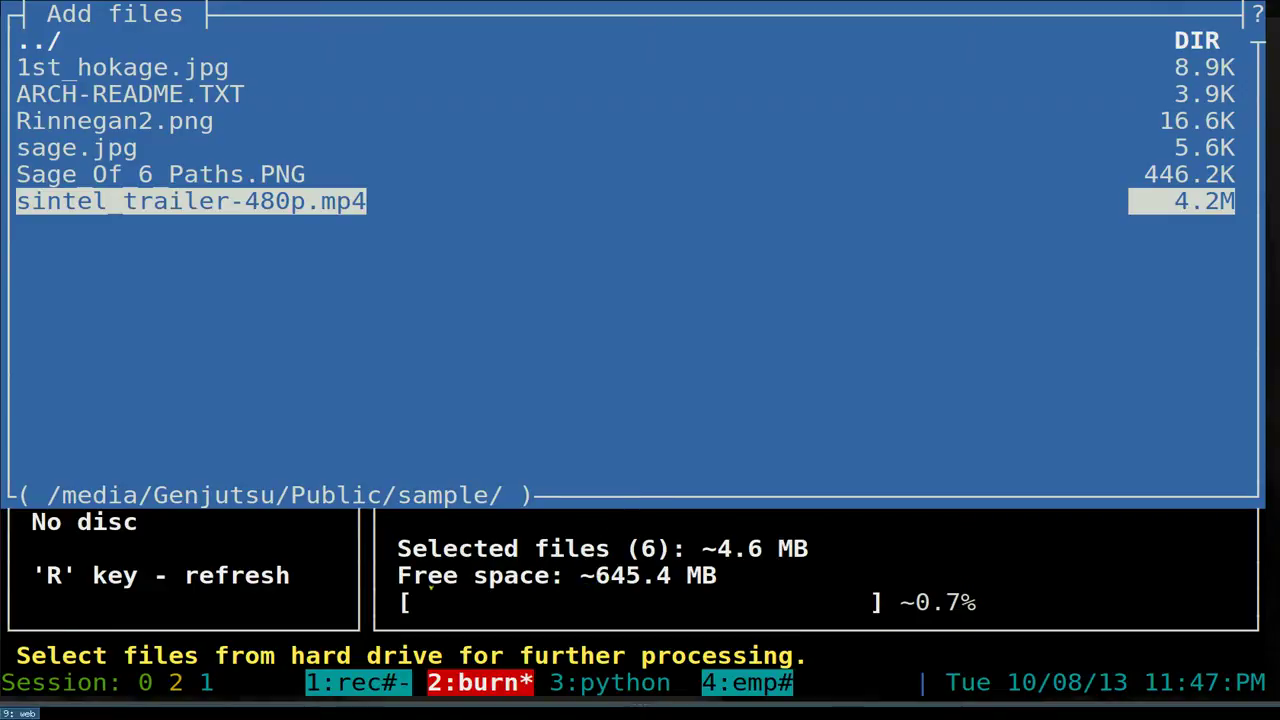
pyautogui.moveTo(398, 578); pyautogui.dragTo(697, 583)
# Close the file browser and review the sample files in the Selected files list
pyautogui.press('Up')
pyautogui.press('Up')
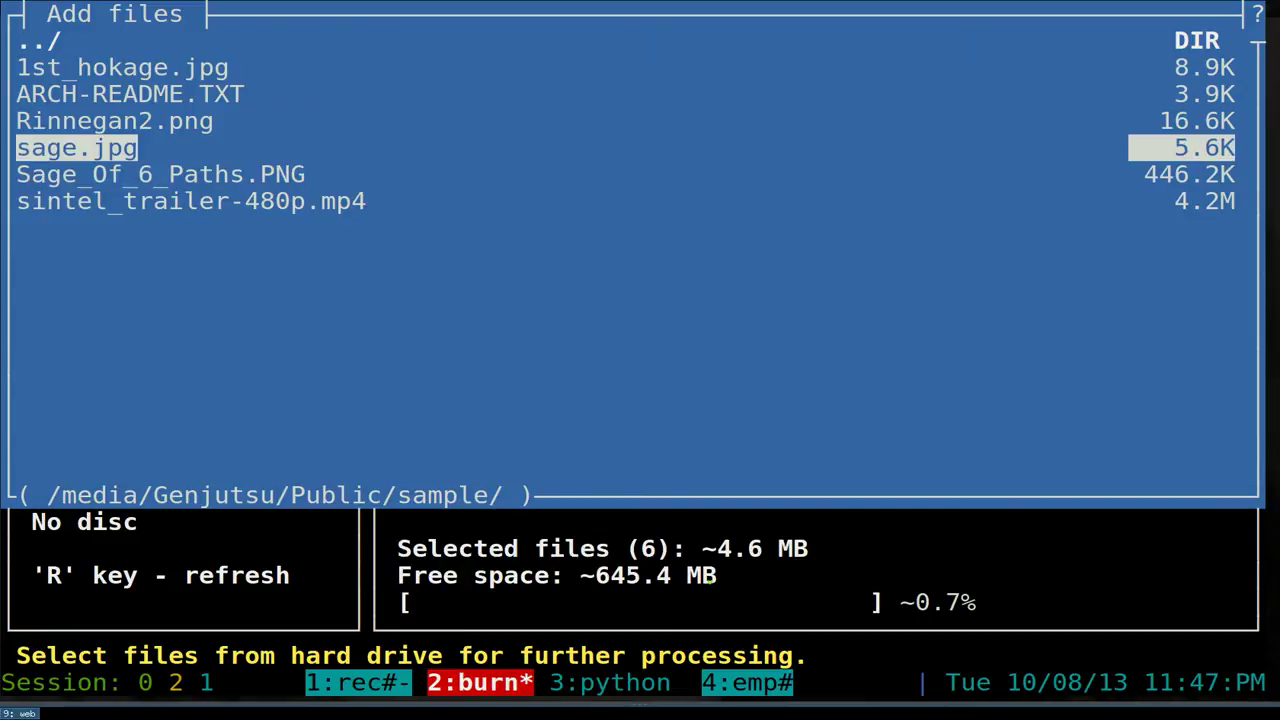
pyautogui.press('Escape')
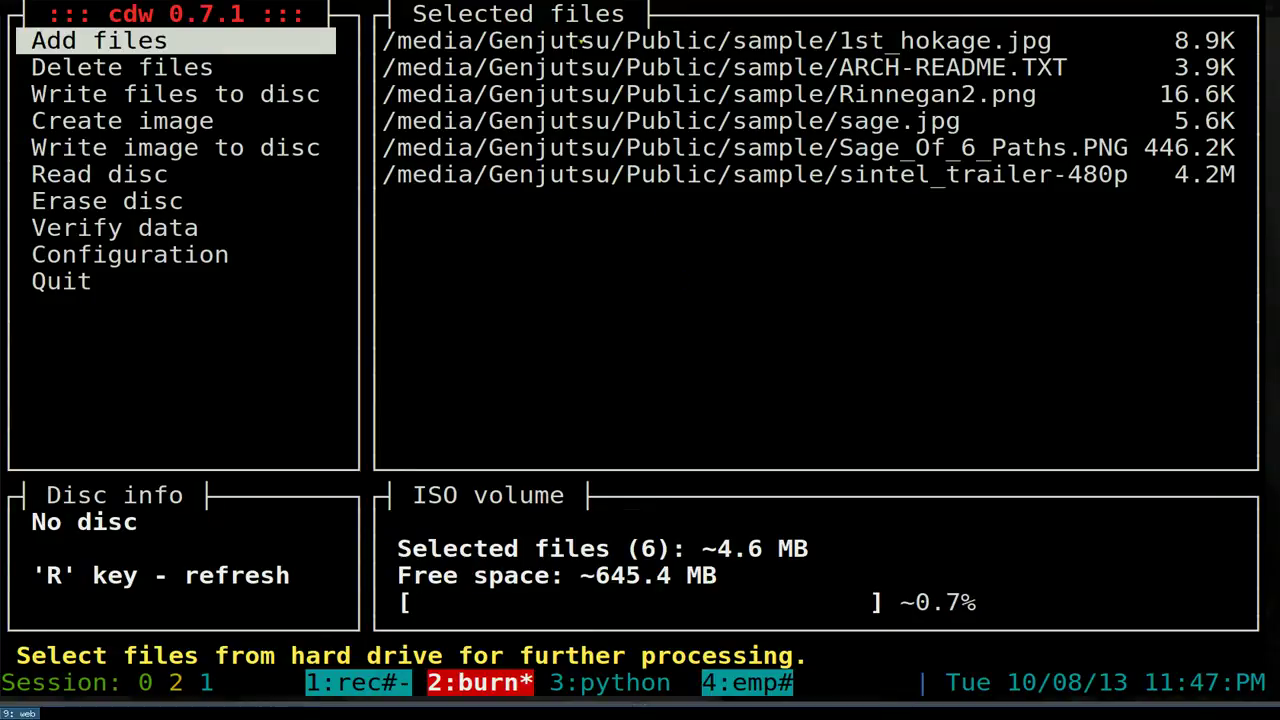
pyautogui.moveTo(578, 28); pyautogui.dragTo(1128, 188)
# Reopen the Add files browser, go up out of the sample and Public folders, and open the Pictures folder
pyautogui.press('Return')
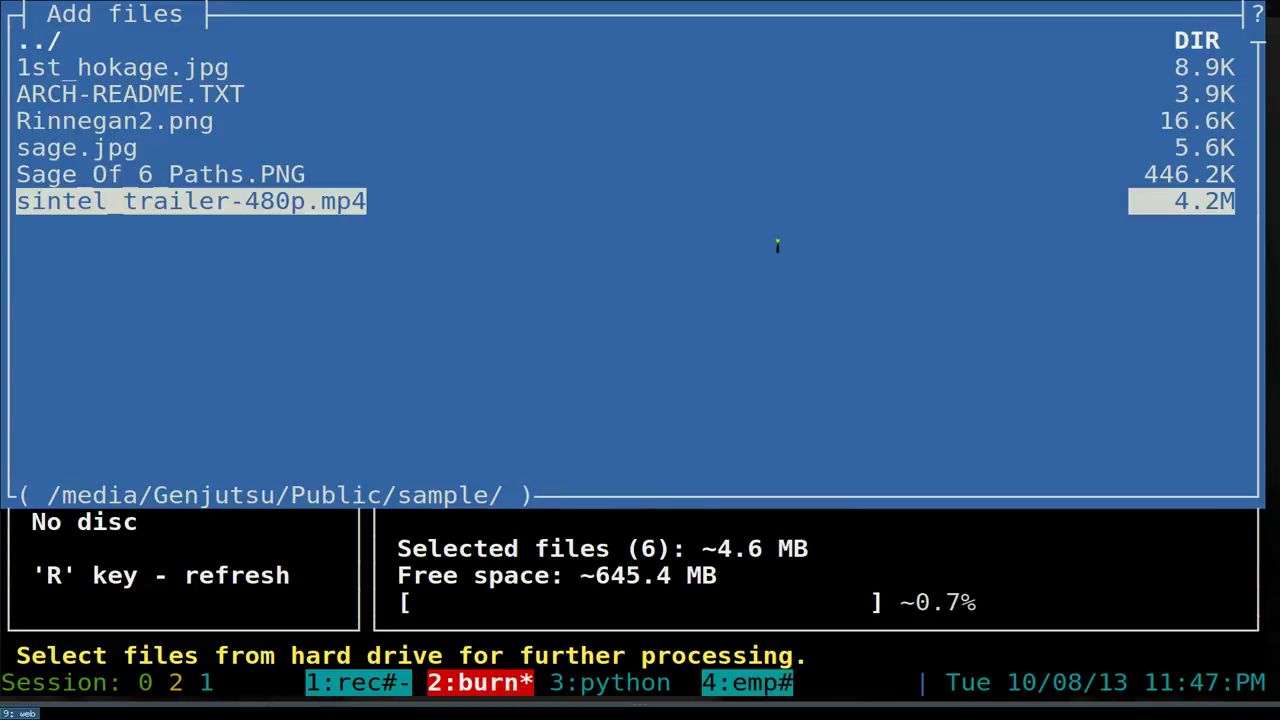
pyautogui.press('Up')
pyautogui.press('Up')
pyautogui.press('Up')
pyautogui.press('Up')
pyautogui.press('Up')
pyautogui.press('Up')
pyautogui.press('Return')
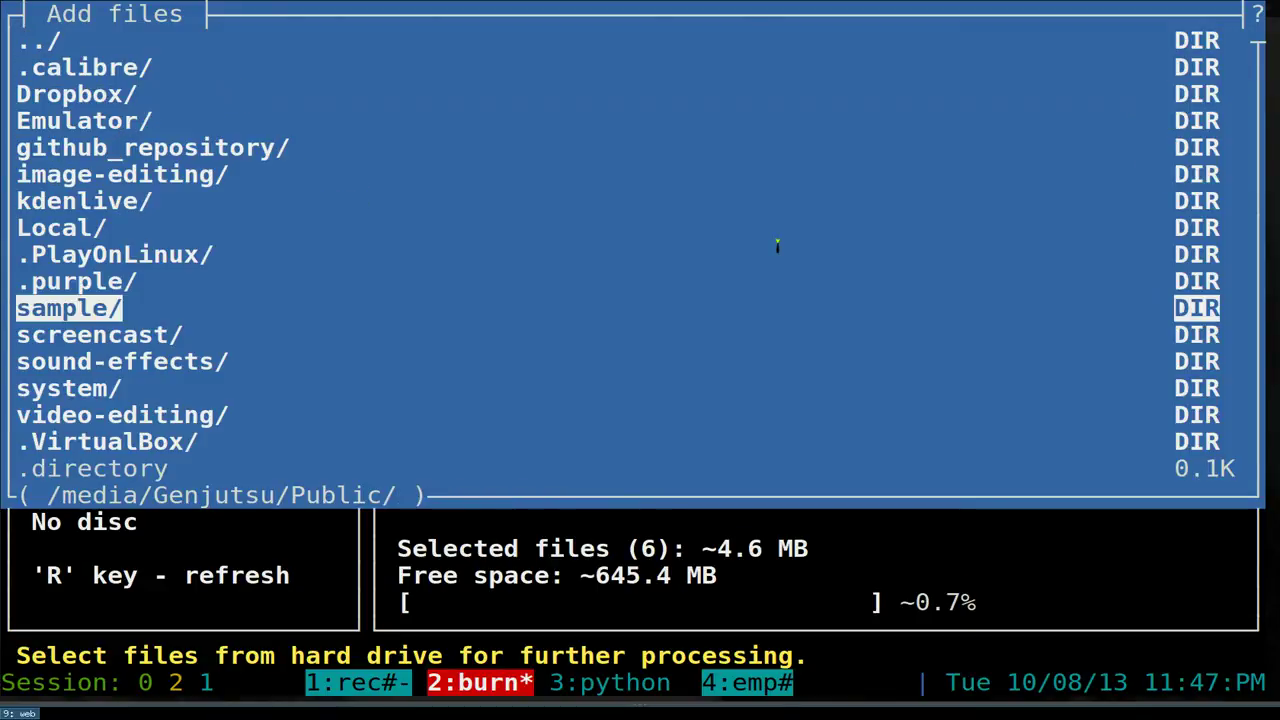
pyautogui.press('Home')
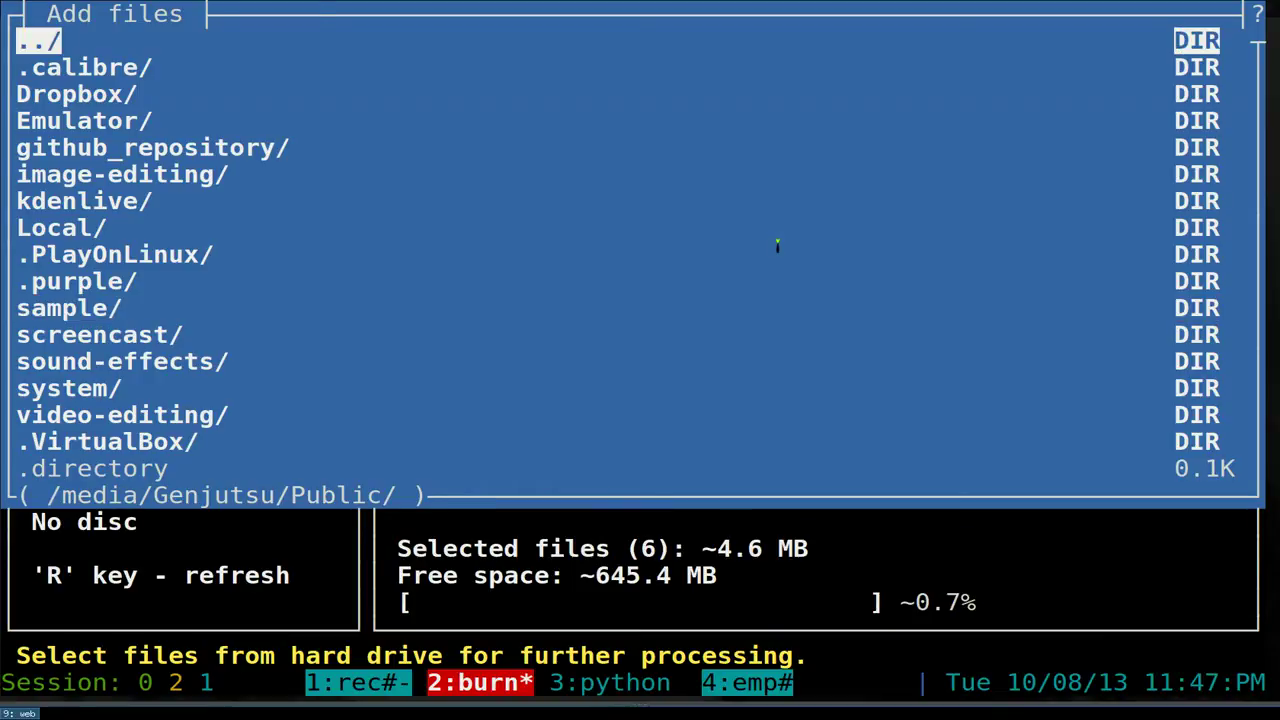
pyautogui.press('Return')
pyautogui.press('Up')
pyautogui.press('Return')
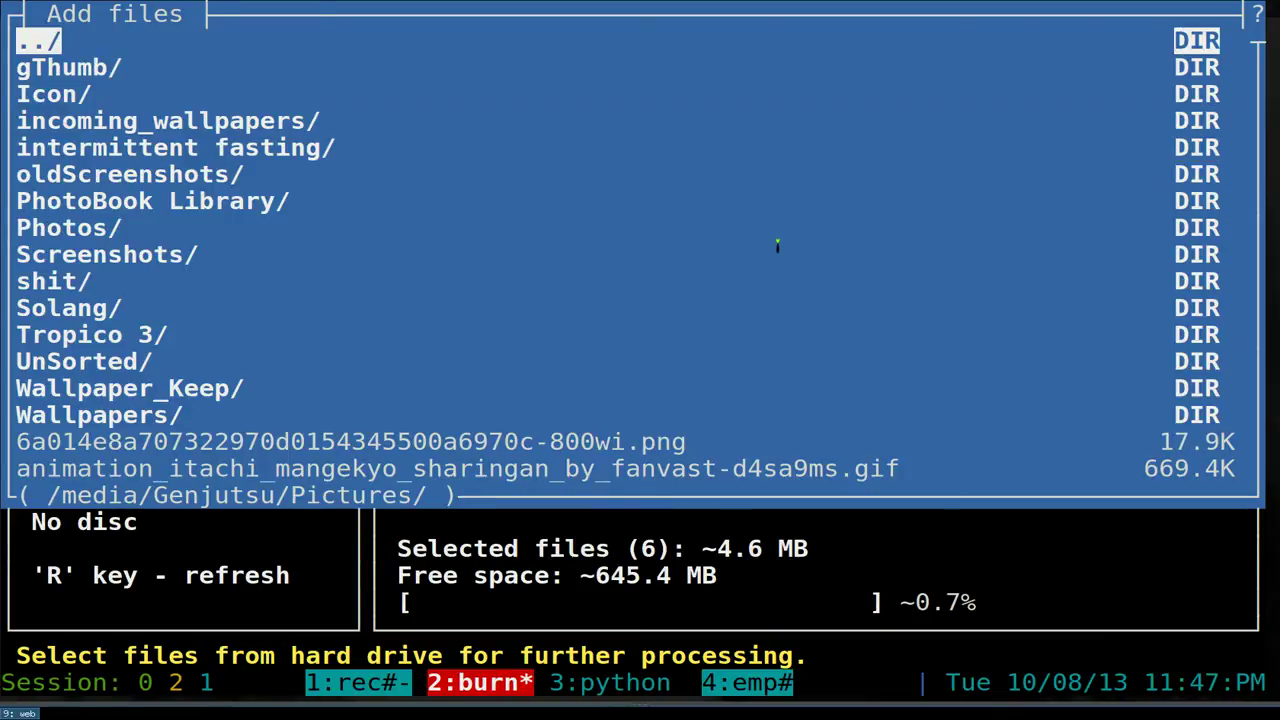
# Add brazil-football-fan-2.jpg, cheat.jpg and ChooseADistroChart.png from the Pictures folder to the selected files
pyautogui.press('pagedown')
pyautogui.press('Down')
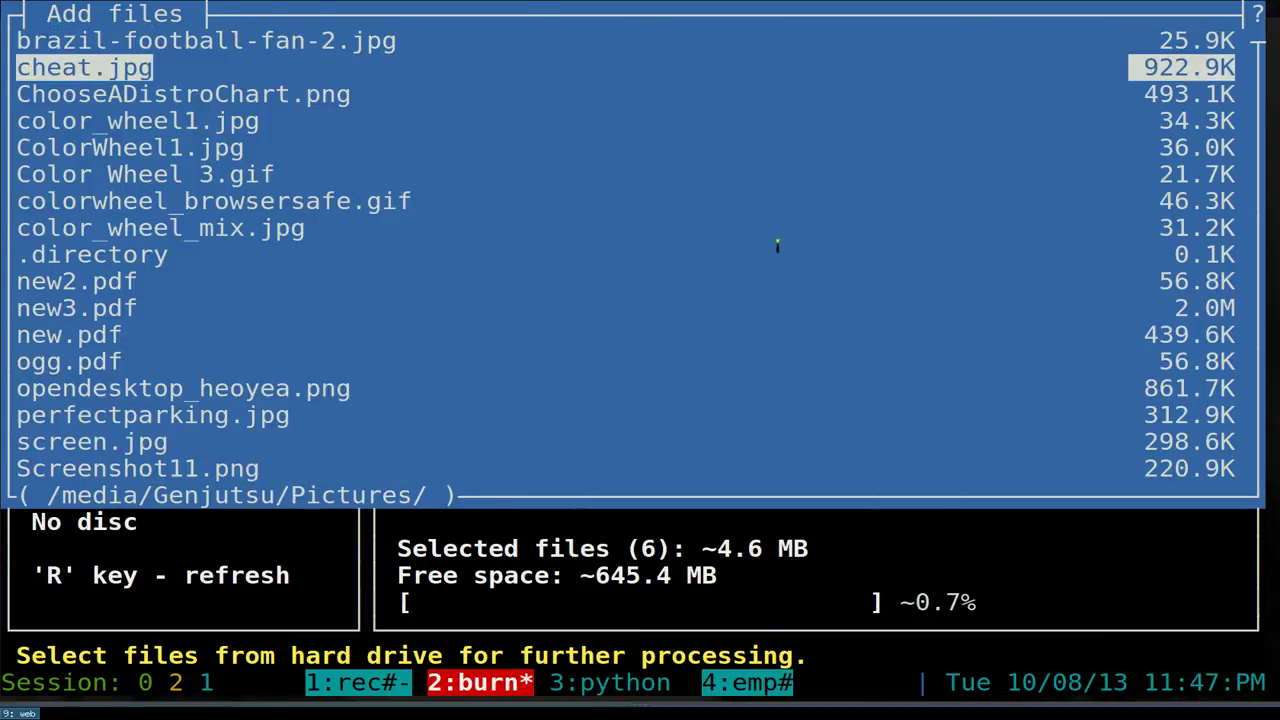
pyautogui.press('Up')
pyautogui.press('space')
pyautogui.press('space')
pyautogui.press('space')
# Add new3.pdf, opendesktop_heoyea.png and perfectparking.jpg from the Pictures folder to the selected files
pyautogui.press('Down')
pyautogui.press('Down')
pyautogui.press('Down')
pyautogui.press('Down')
pyautogui.press('Down')
pyautogui.press('Down')
pyautogui.press('Down')
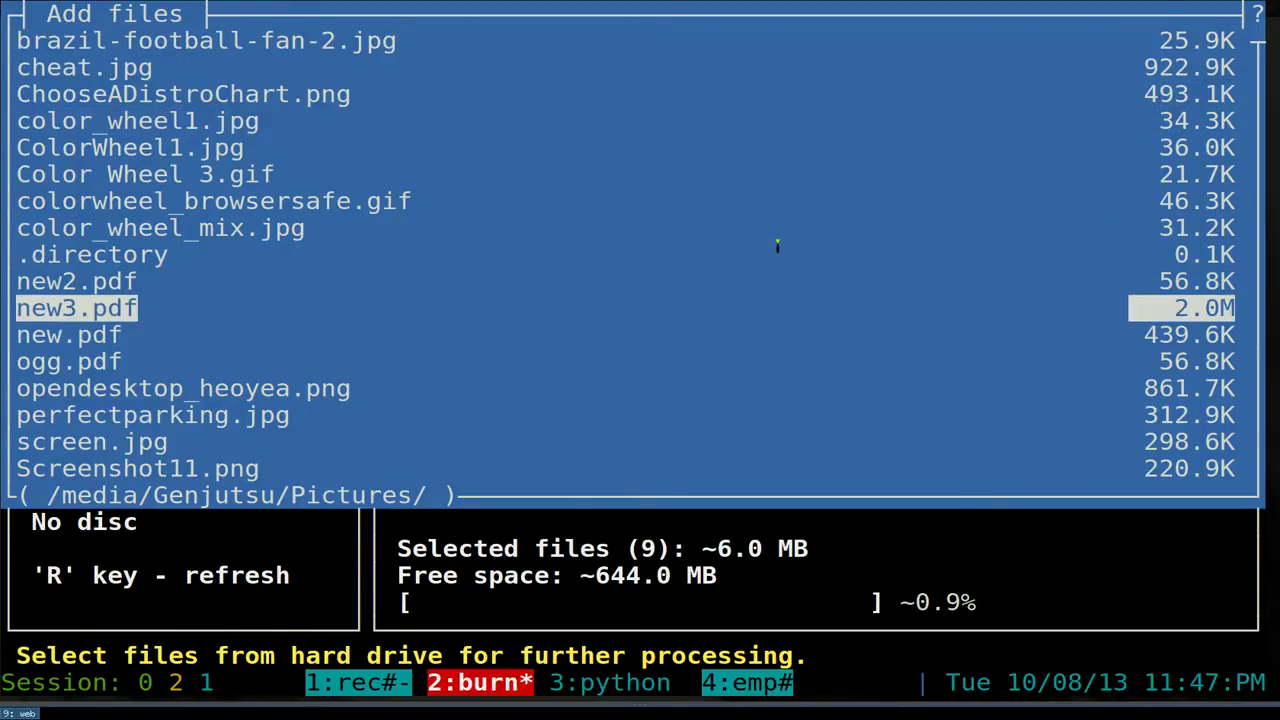
pyautogui.press('space')
pyautogui.press('Down')
pyautogui.press('Down')
pyautogui.press('space')
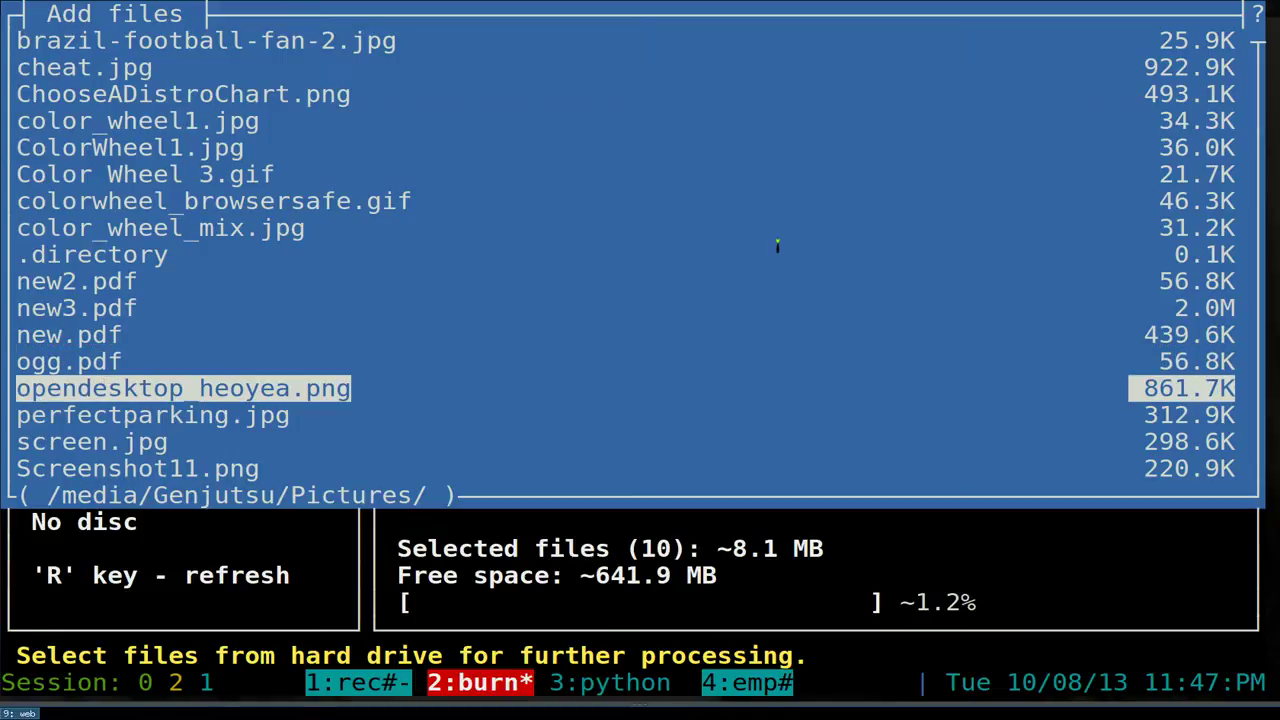
pyautogui.press('space')
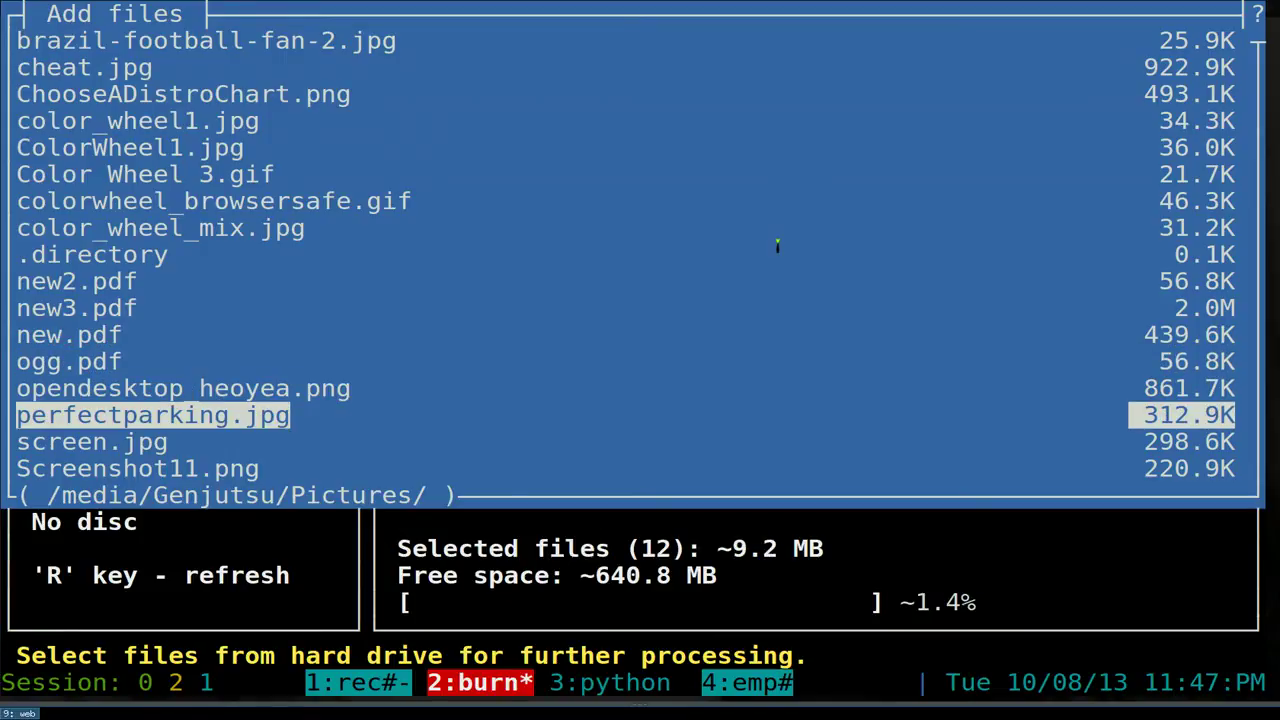
# Close the file browser and review the added Pictures files in the Selected files list
pyautogui.press('Escape')
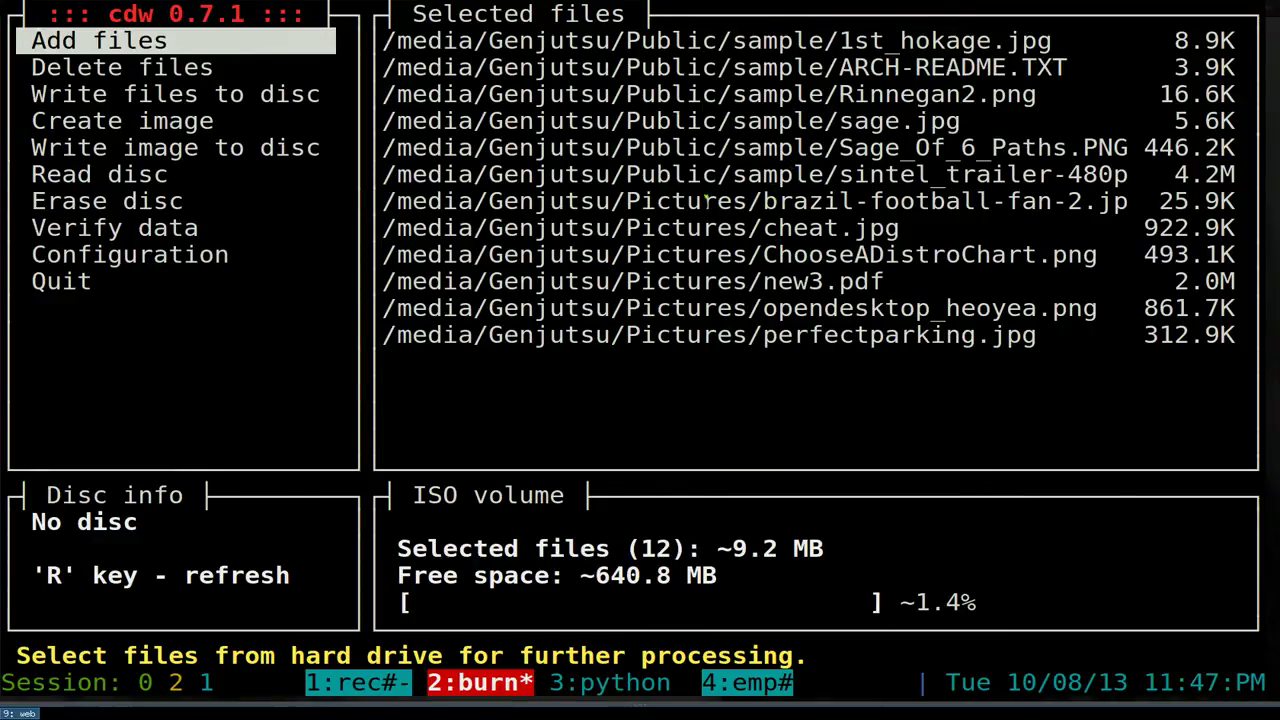
pyautogui.moveTo(704, 200); pyautogui.dragTo(1003, 340)
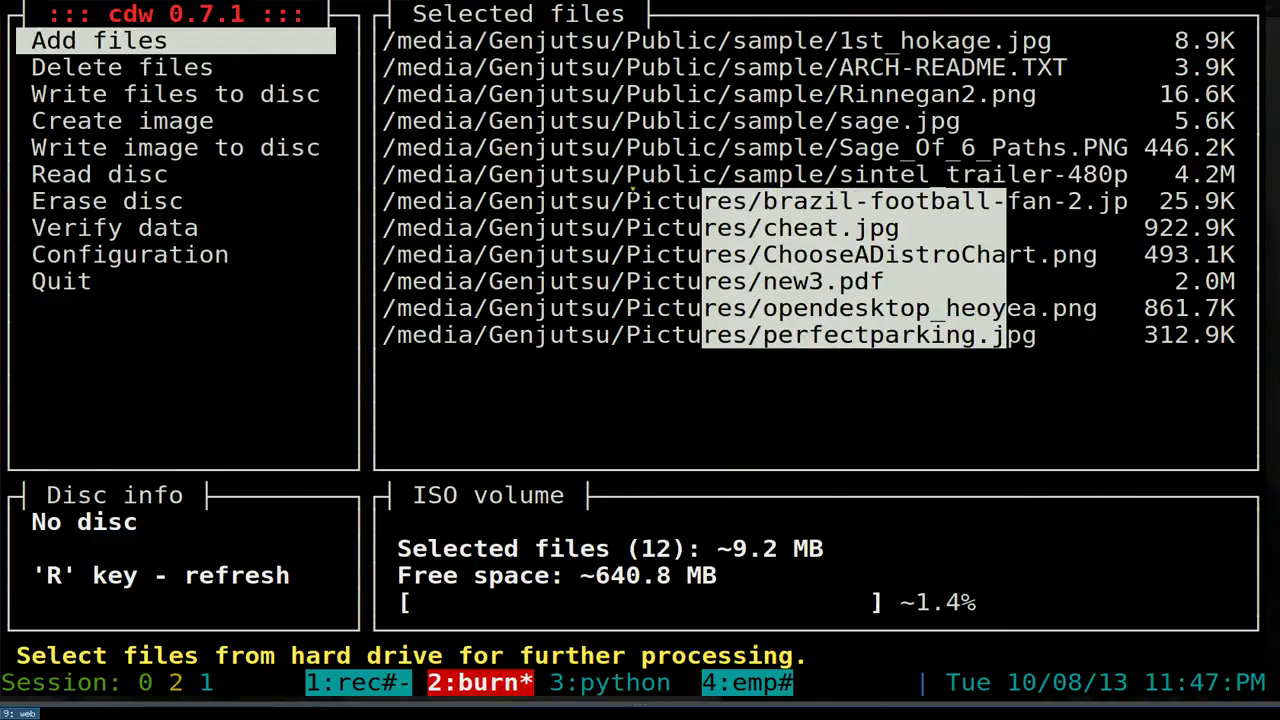
pyautogui.moveTo(630, 190); pyautogui.dragTo(1036, 336)
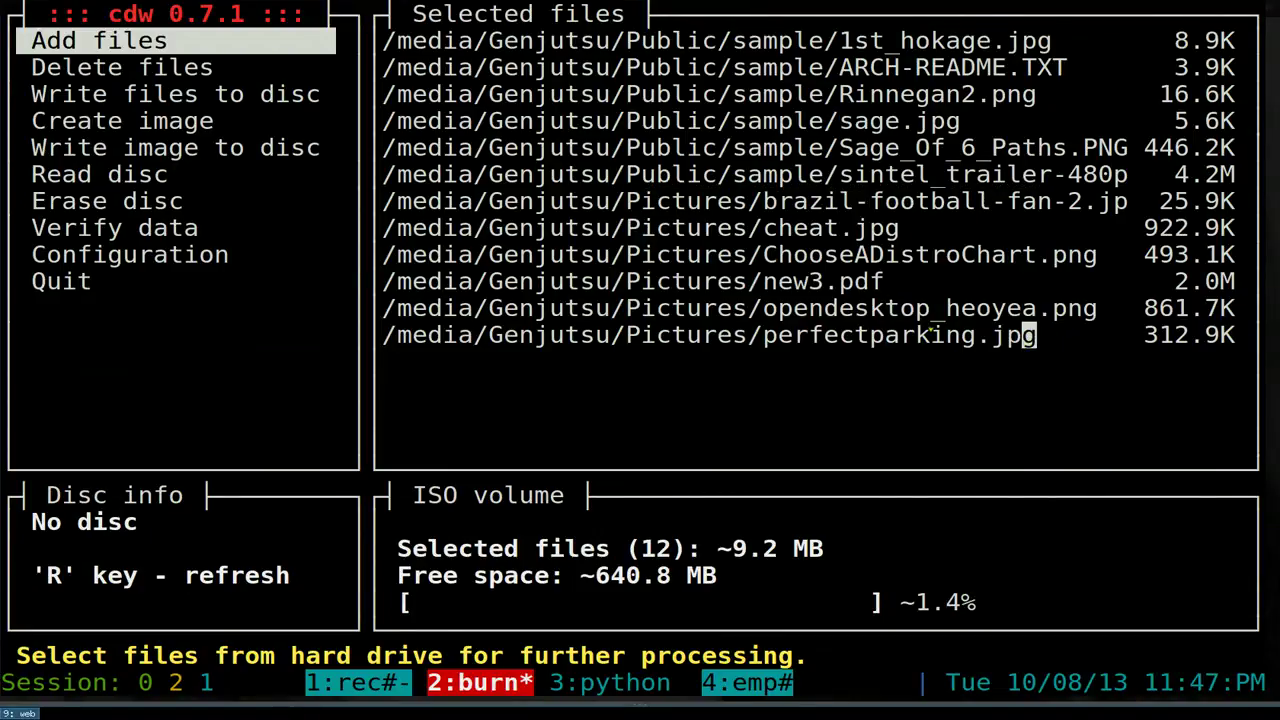
# Enter the Delete files mode to deselect entries from the Selected files list
pyautogui.press('Down')
pyautogui.press('Up')
pyautogui.press('Down')
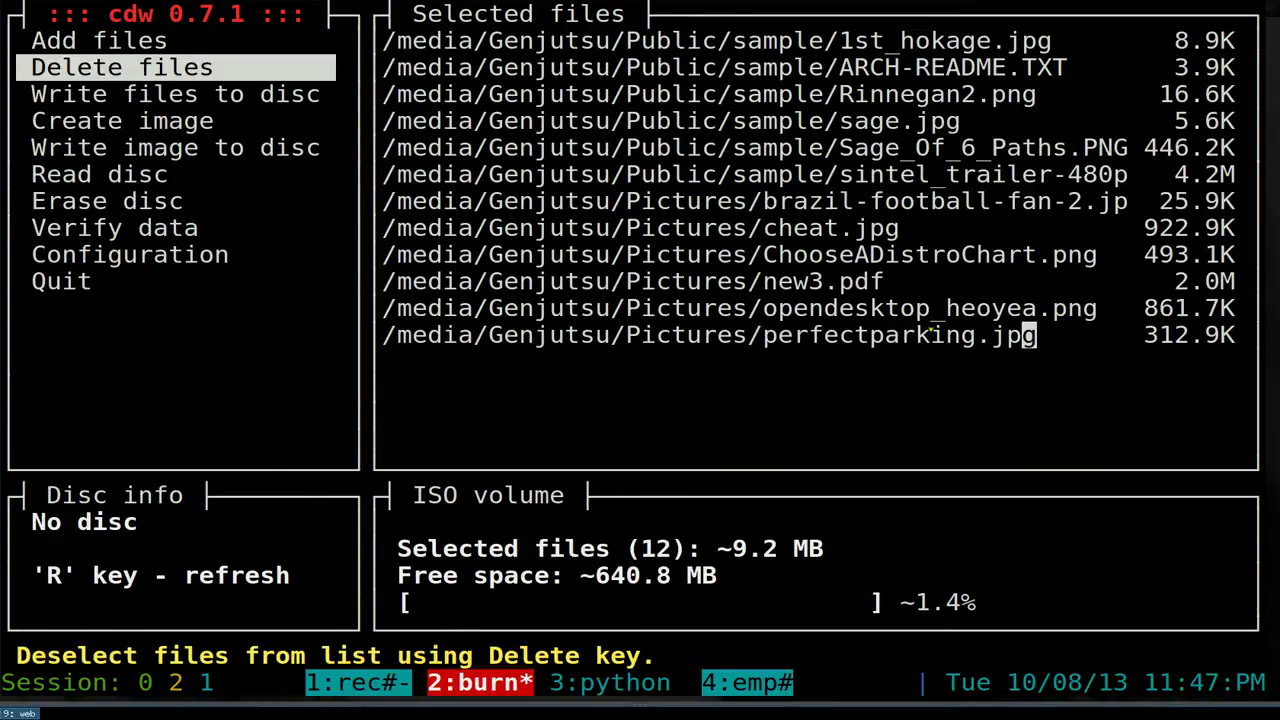
pyautogui.press('Return')
pyautogui.press('Down')
pyautogui.press('Down')
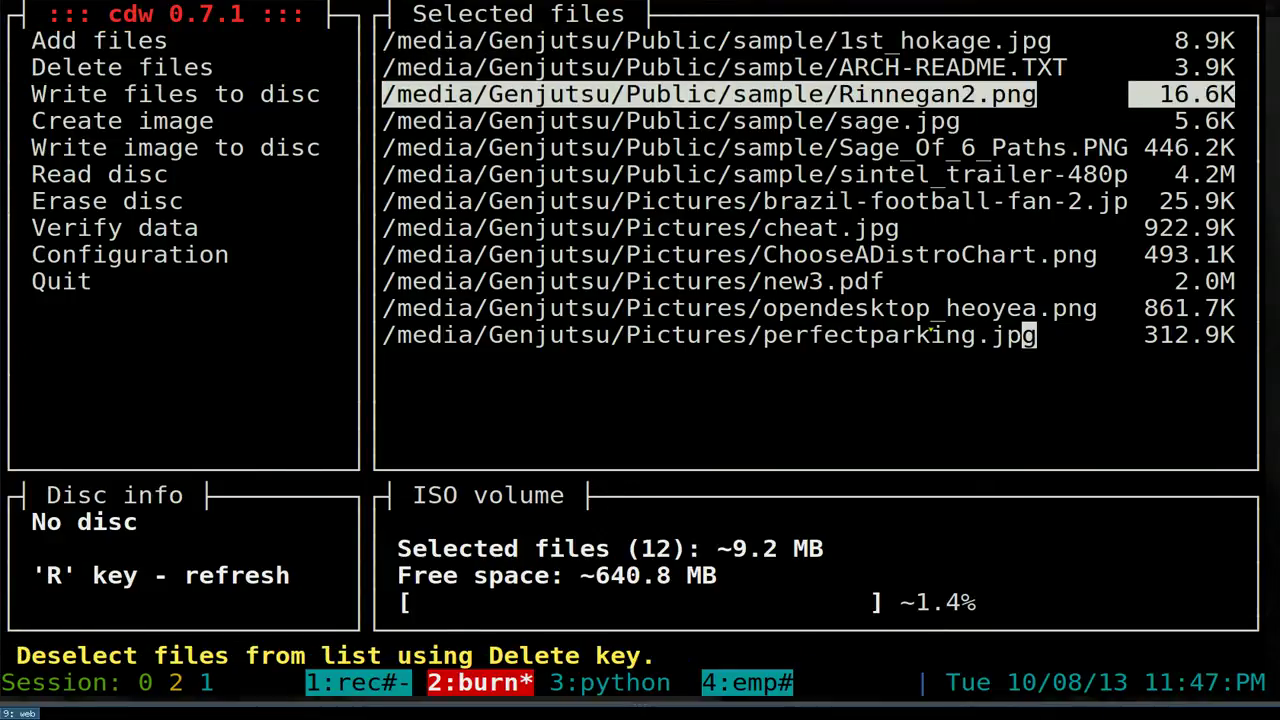
pyautogui.press('Down')
pyautogui.press('Up')
pyautogui.press('Up')
pyautogui.press('Up')
pyautogui.press('Down')
pyautogui.press('Down')
pyautogui.press('Down')
pyautogui.press('Down')
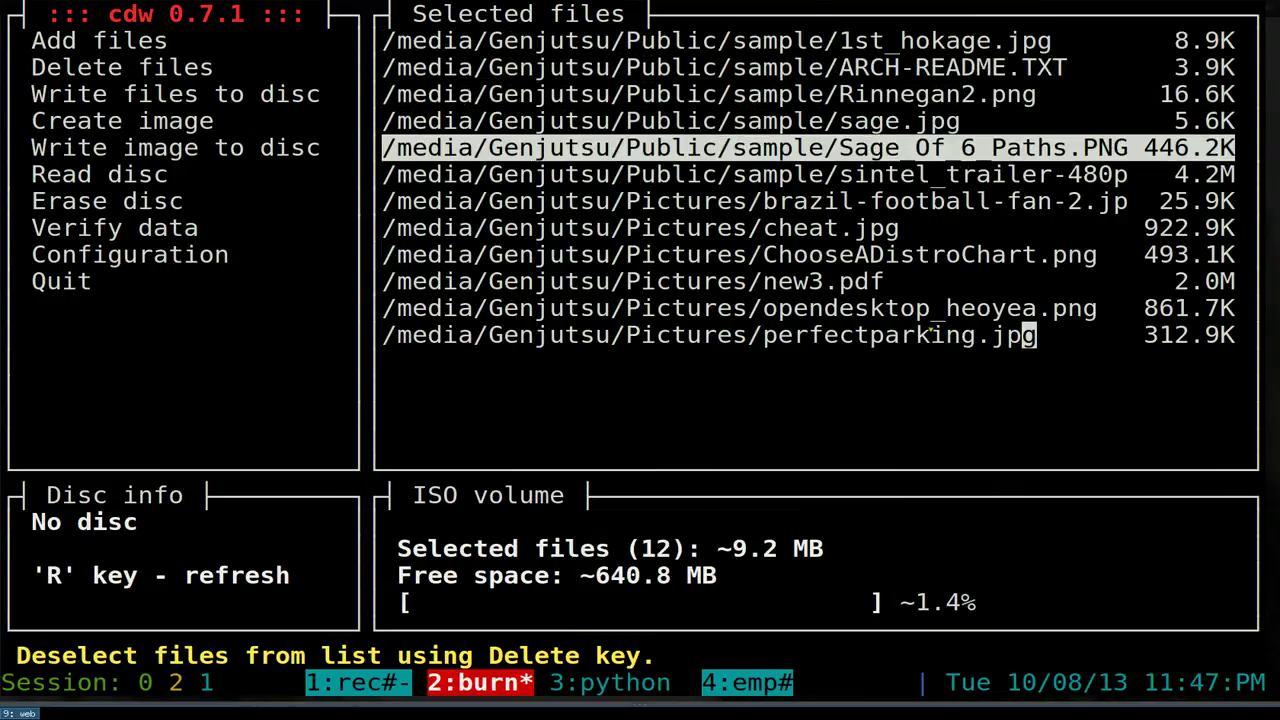
pyautogui.press('Down')
# Remove ARCH-README.TXT from the Selected files list
pyautogui.press('Up')
pyautogui.press('Up')
pyautogui.press('Up')
pyautogui.press('Up')
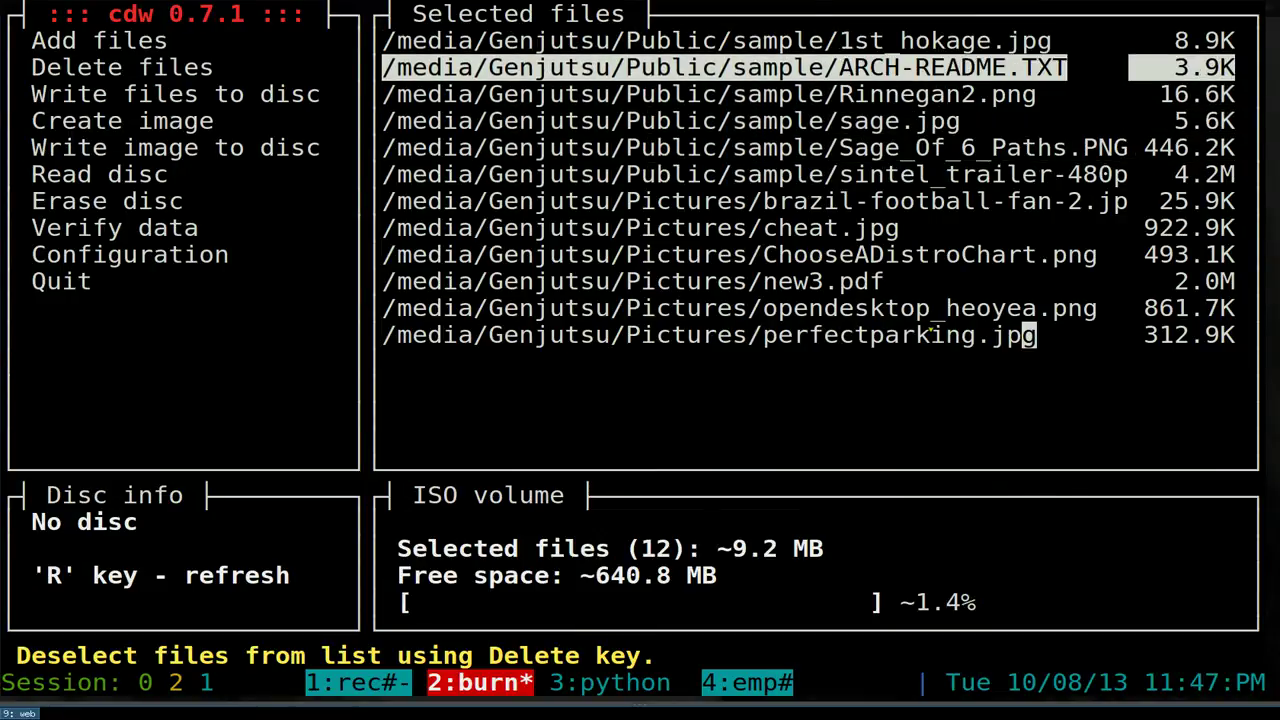
pyautogui.moveTo(481, 655); pyautogui.dragTo(676, 656)
pyautogui.press('Delete')
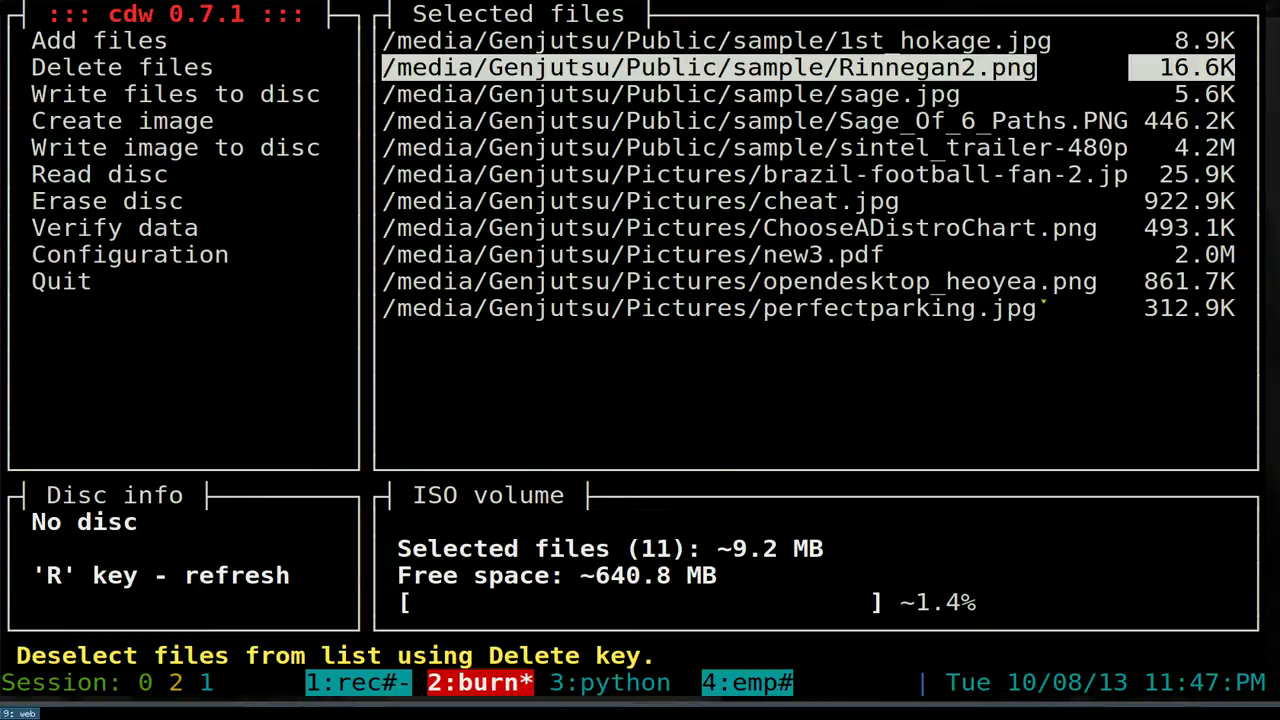
# Remove Rinnegan2.png from the Selected files list and return to the main menu
pyautogui.press('Down')
pyautogui.press('Up')
pyautogui.press('Delete')
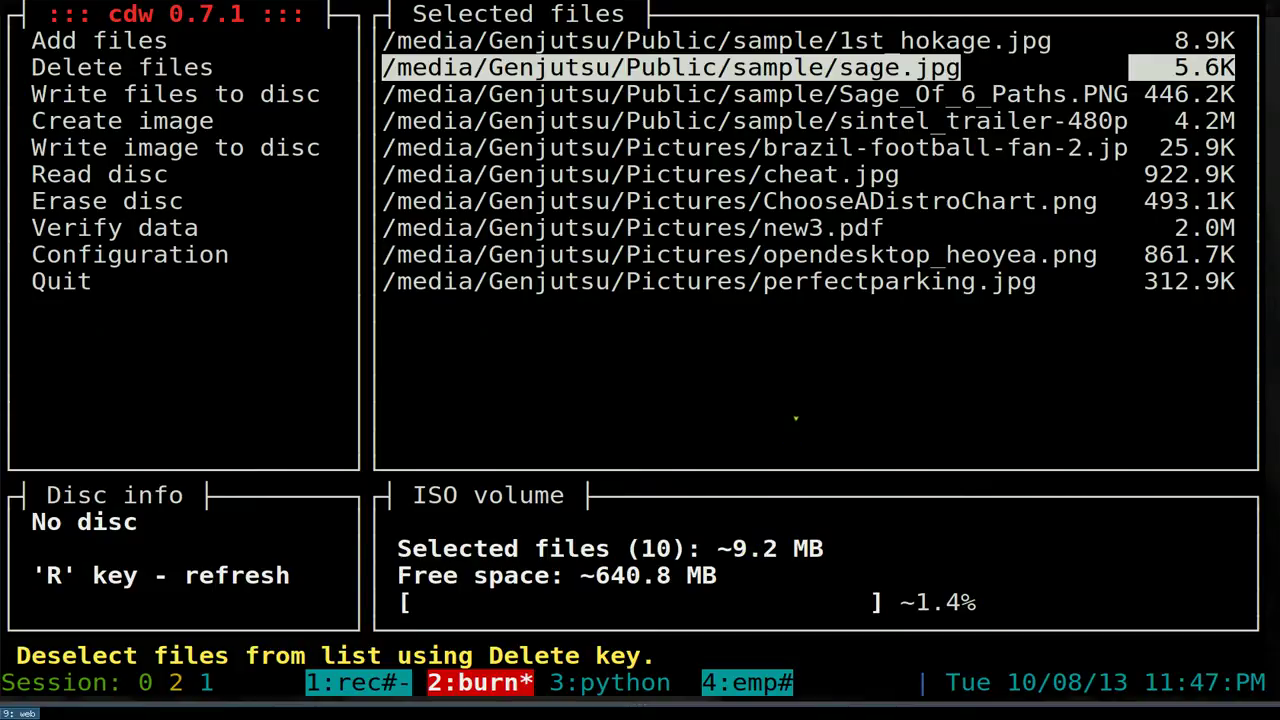
pyautogui.press('Tab')
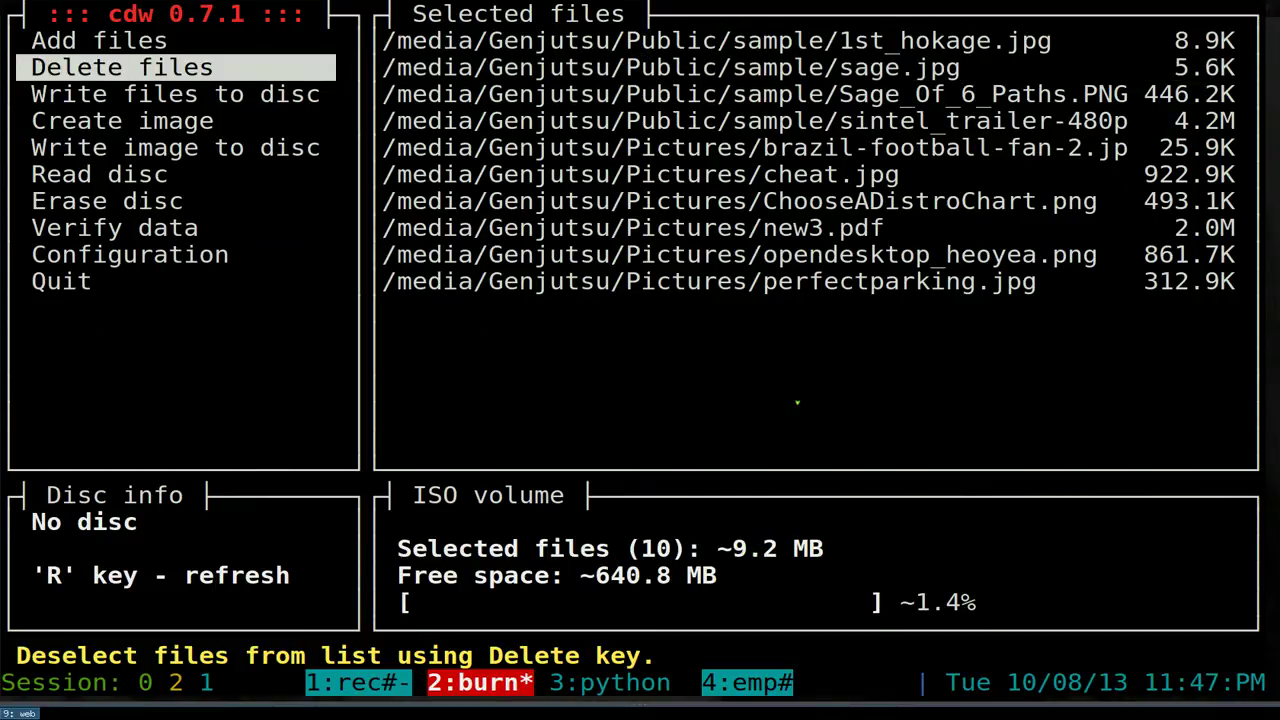
# Look through the main menu's options for writing files to disc and creating or writing an image
pyautogui.press('Down')
pyautogui.press('Down')
pyautogui.press('Up')
pyautogui.press('Up')
pyautogui.press('Up')
pyautogui.press('Down')
pyautogui.press('Down')
pyautogui.press('Down')
pyautogui.press('Down')
pyautogui.press('Down')
pyautogui.press('Up')
pyautogui.press('Up')
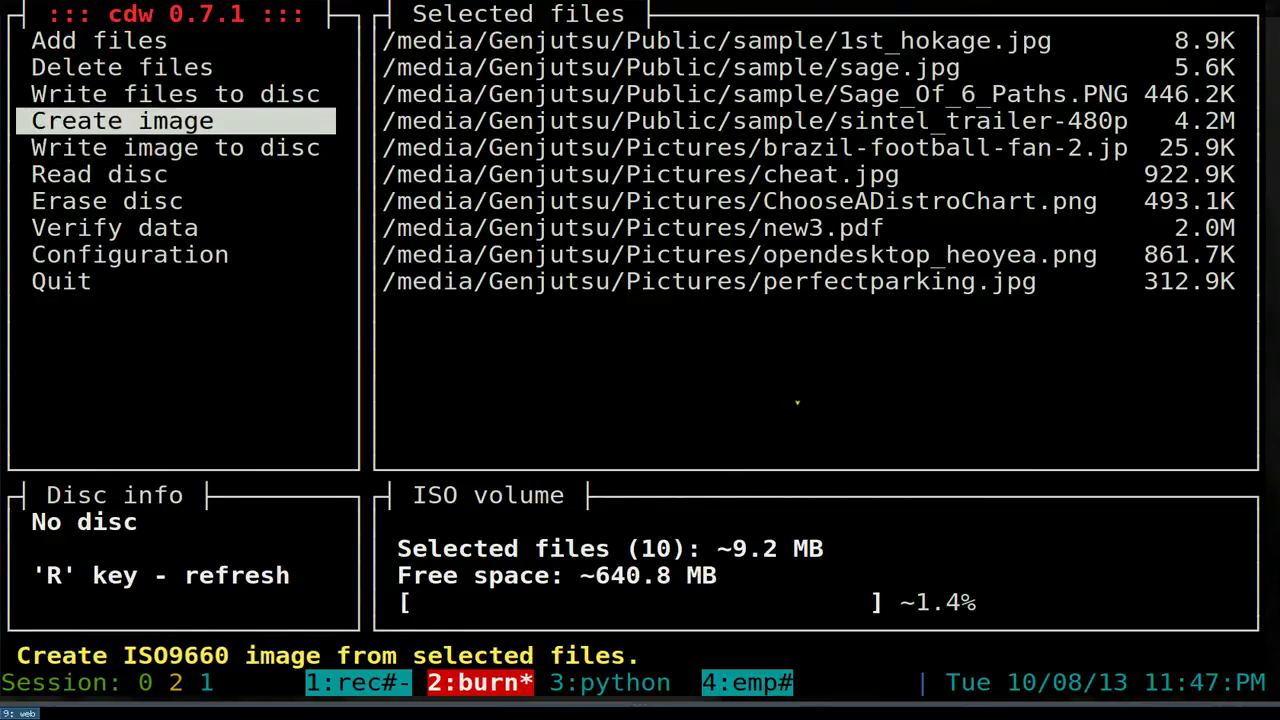
pyautogui.press('Up')
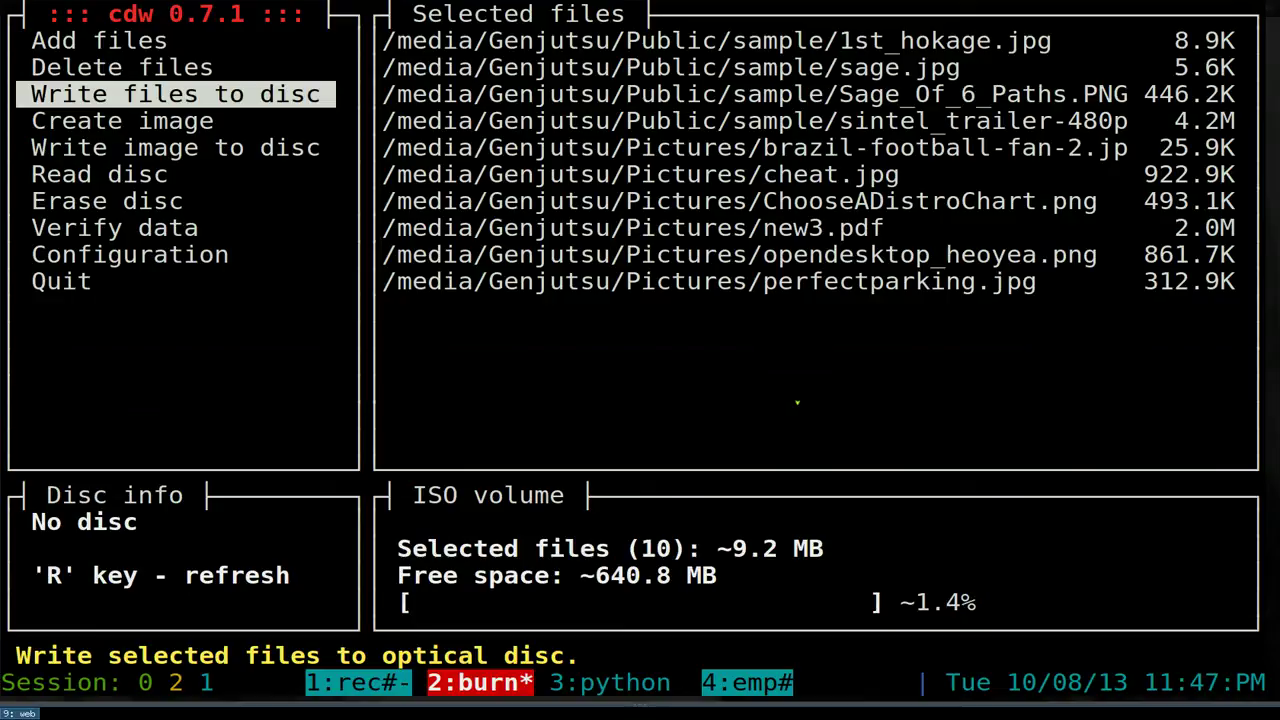
# Review the remaining entries in the Selected files list and go to the Create image option
pyautogui.moveTo(738, 48); pyautogui.dragTo(1065, 270)
pyautogui.click(872, 320)
pyautogui.press('Down')
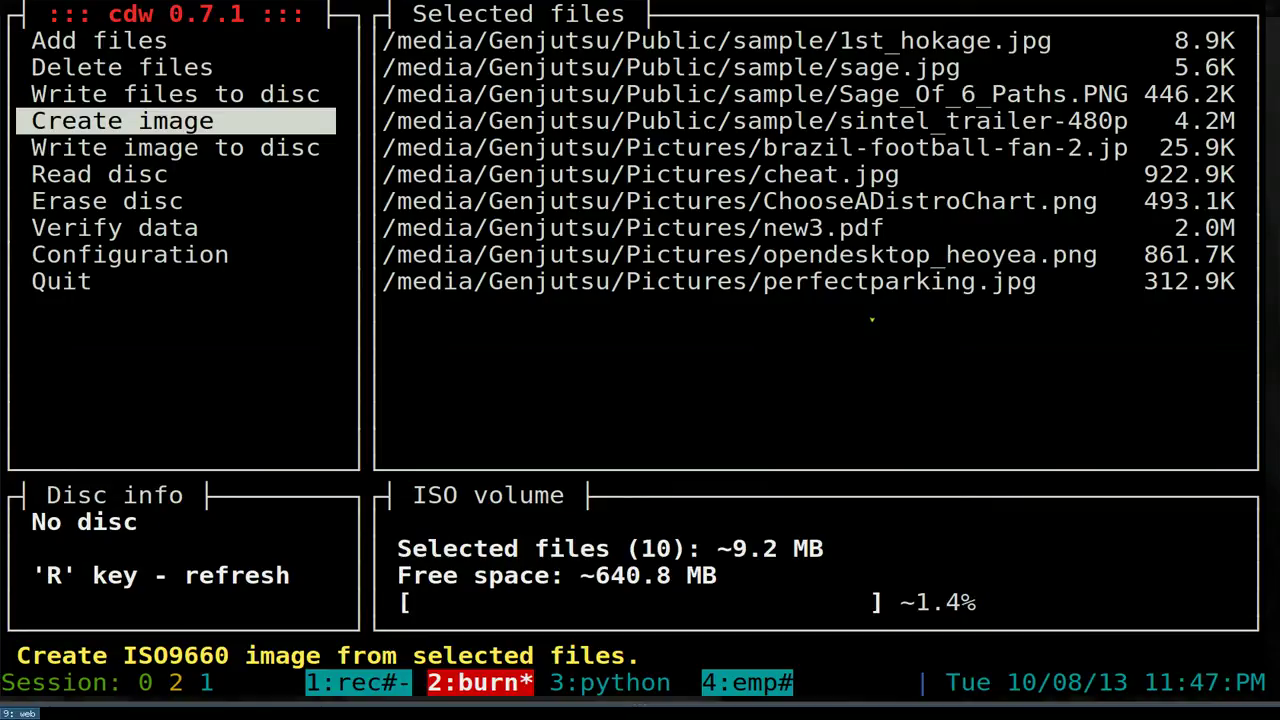
# Open the wizard for writing the selected files to disc and set the volume ID to MY JUNK
pyautogui.press('Up')
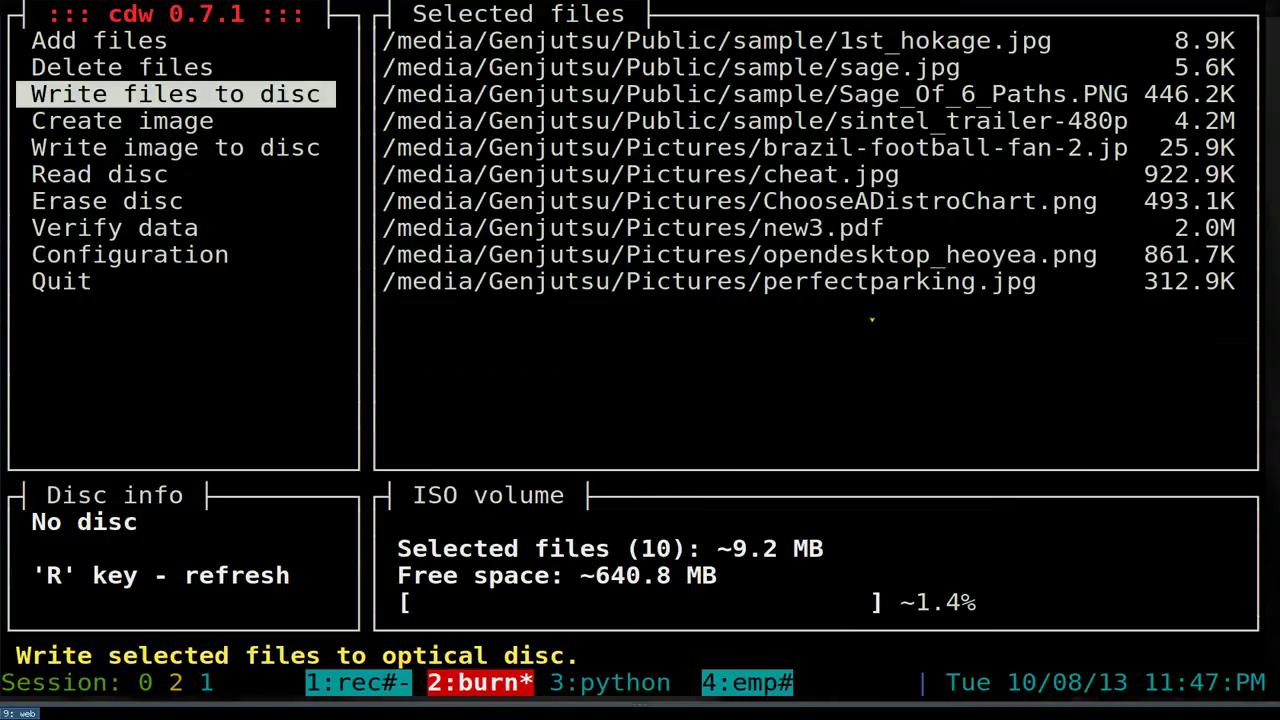
pyautogui.press('Return')
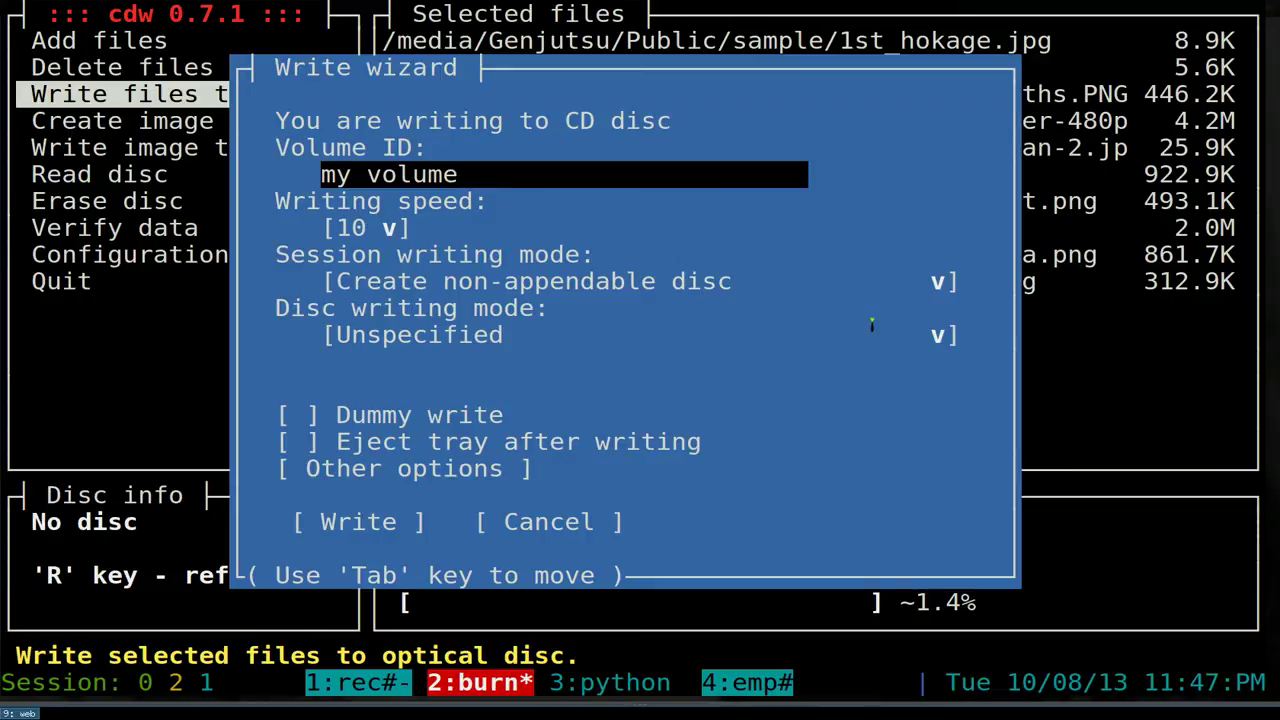
pyautogui.press('BackSpace')
pyautogui.press('BackSpace')
pyautogui.press('BackSpace')
pyautogui.press('BackSpace')
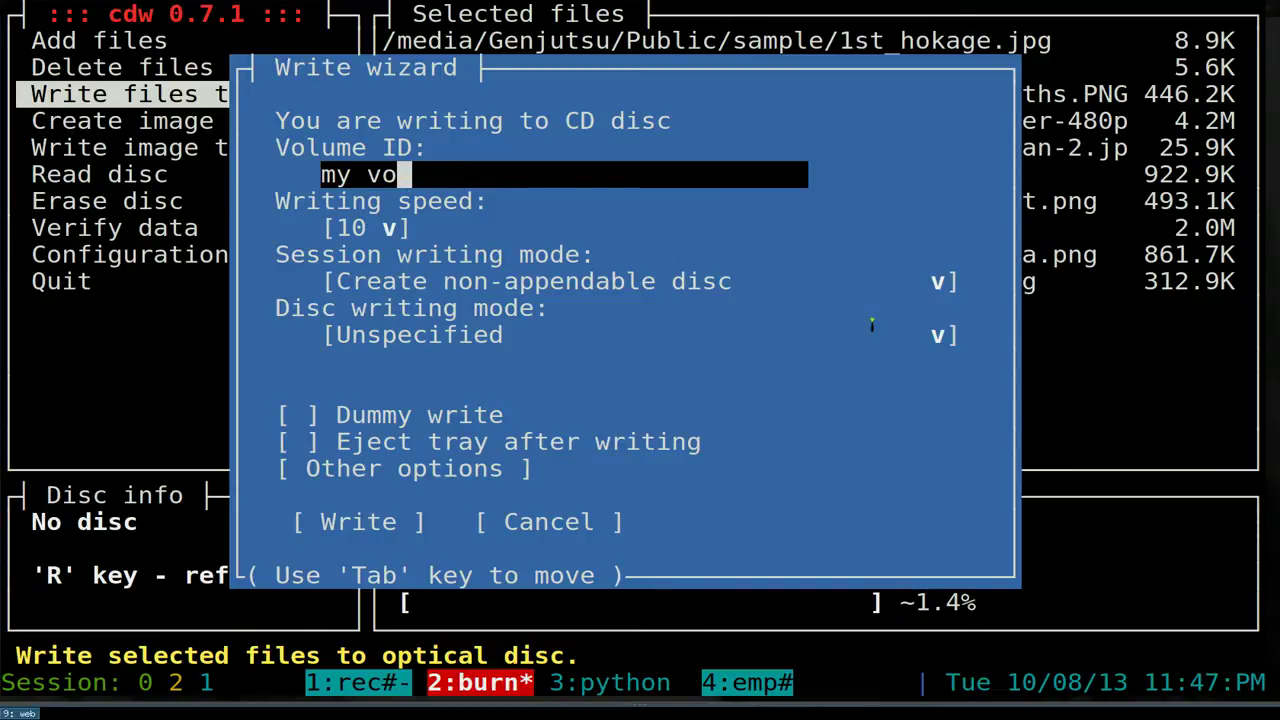
pyautogui.press('BackSpace')
pyautogui.press('BackSpace')
pyautogui.press('BackSpace')
pyautogui.press('BackSpace')
pyautogui.press('BackSpace')
pyautogui.write('M')
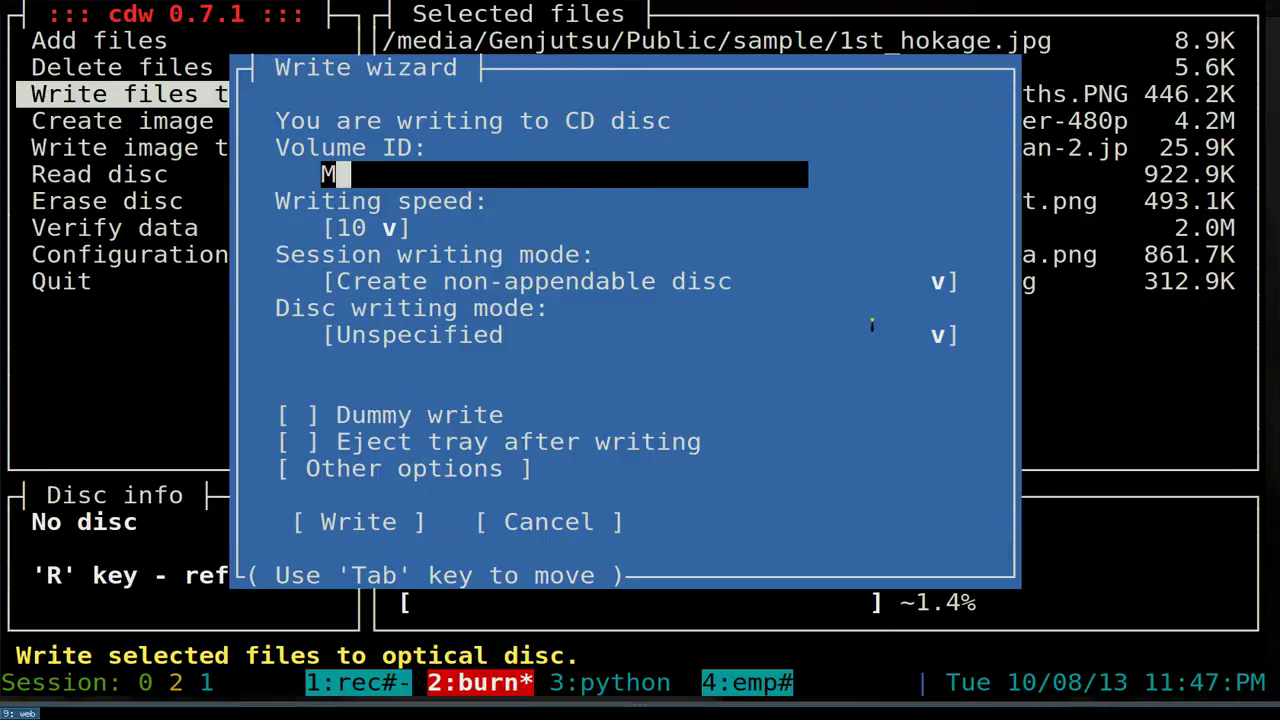
pyautogui.write('Y JUNK')
pyautogui.press('Tab')
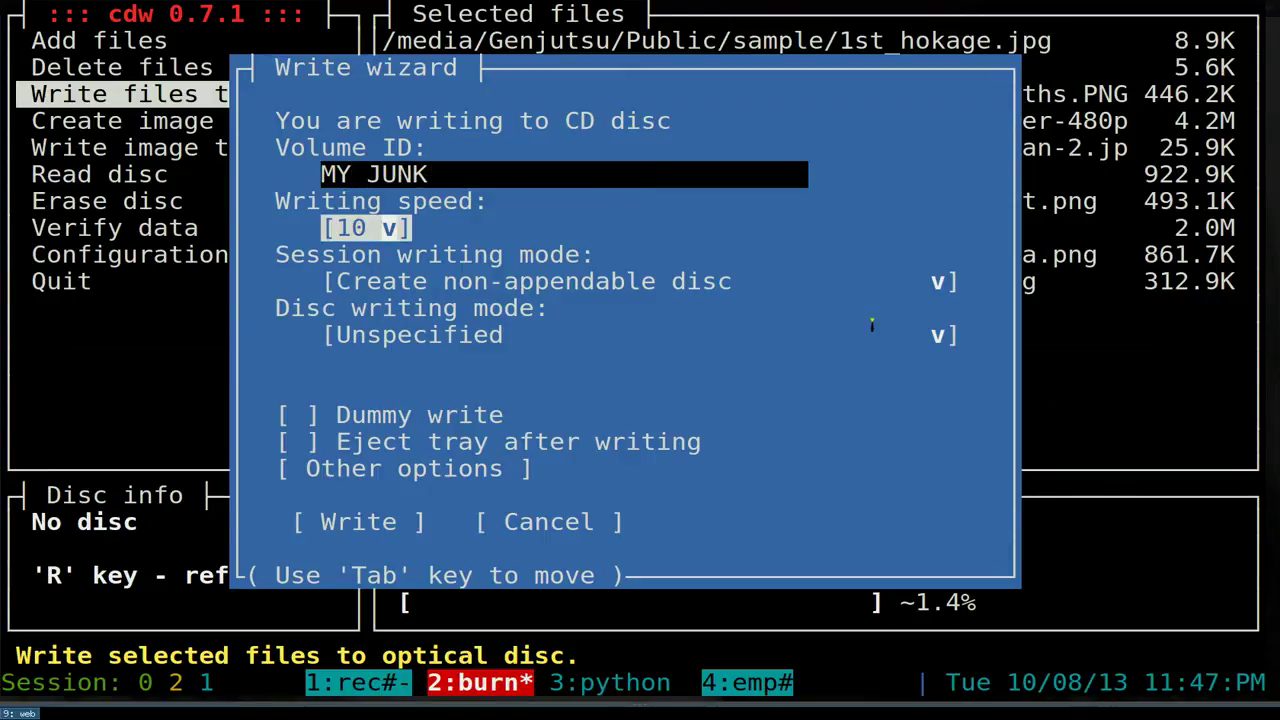
# Review the available writing speeds and the remaining Write wizard options, and cancel the wizard without writing
pyautogui.press('Return')
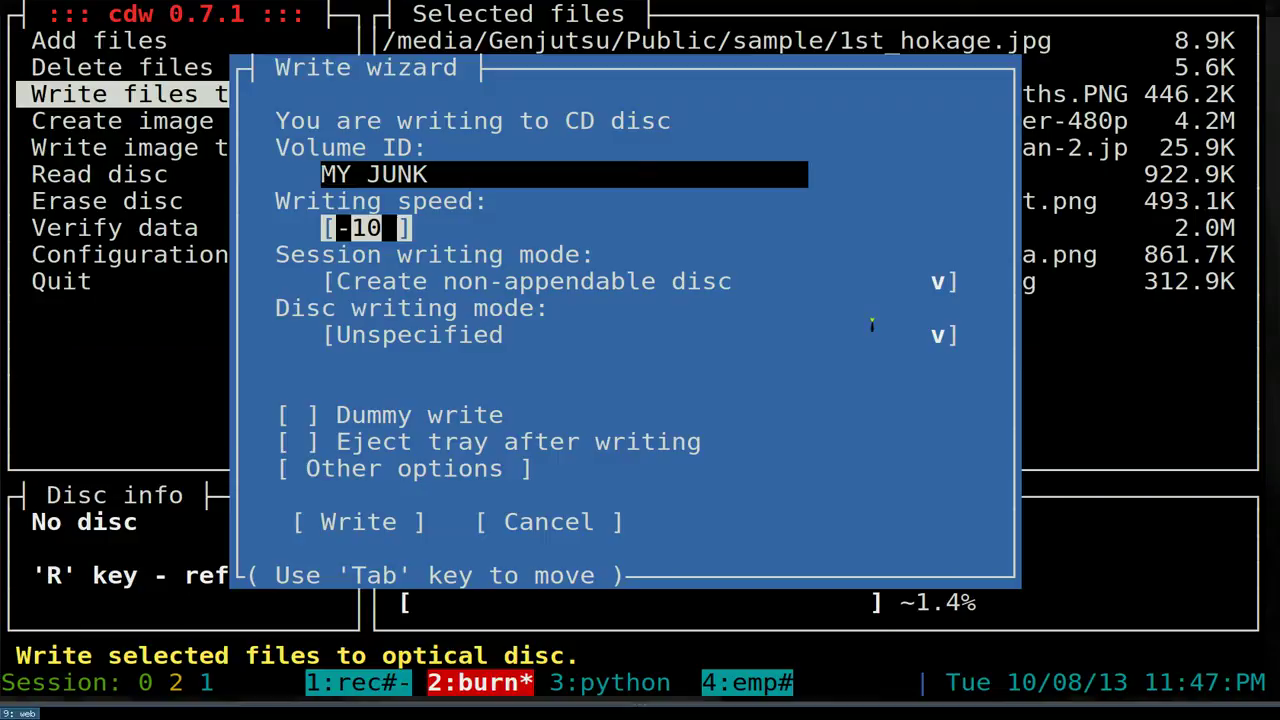
pyautogui.press('Return')
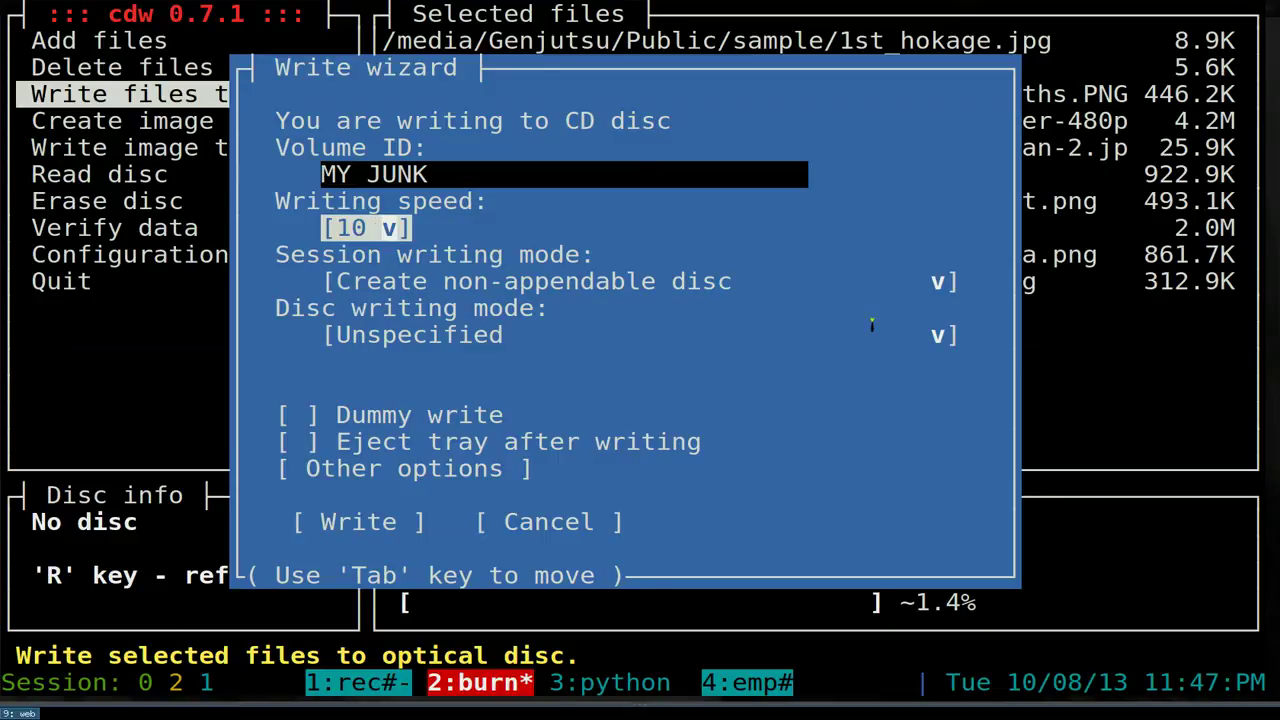
pyautogui.press('Tab')
pyautogui.press('Tab')
pyautogui.press('Tab')
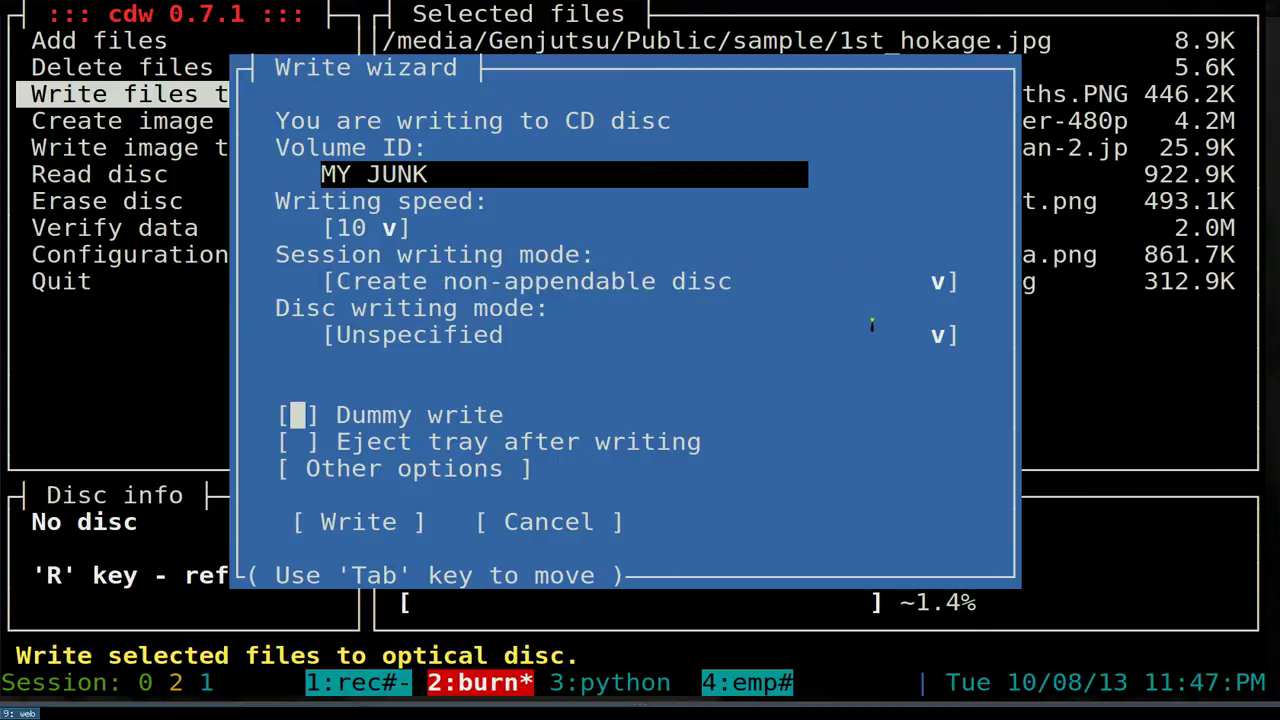
pyautogui.press('Tab')
pyautogui.press('Tab')
pyautogui.press('Tab')
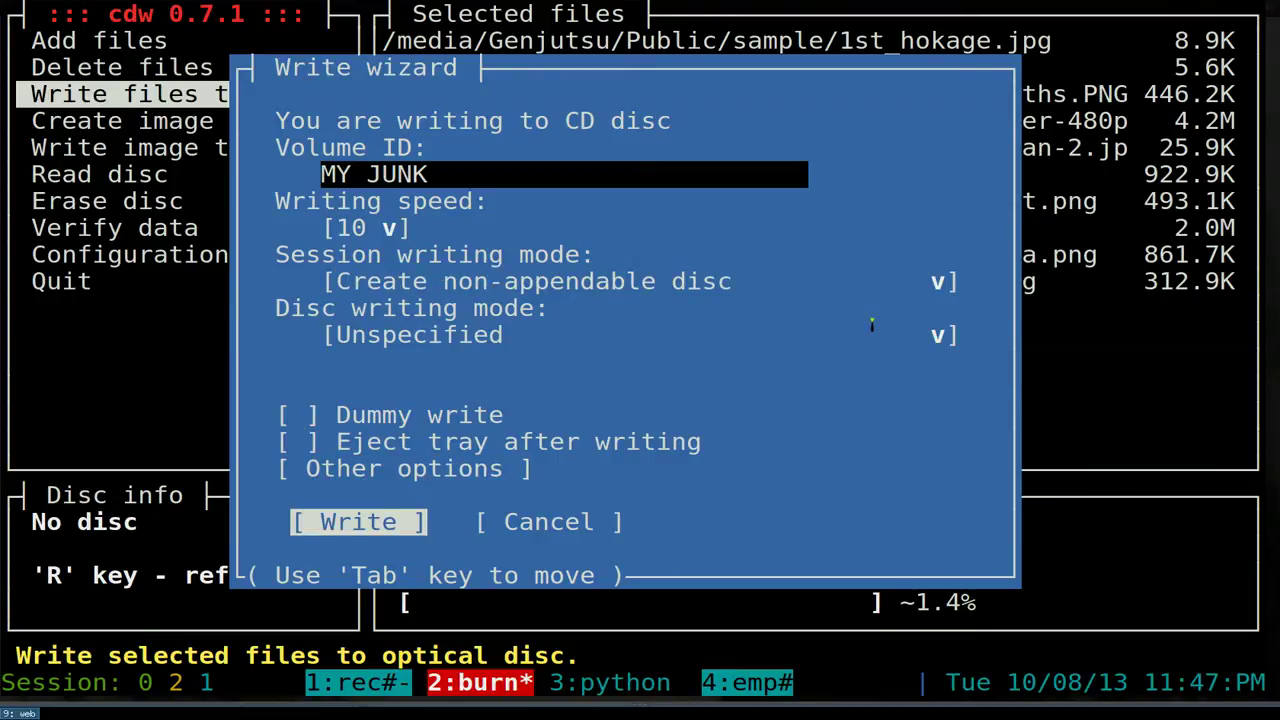
pyautogui.press('Tab')
pyautogui.press('Return')
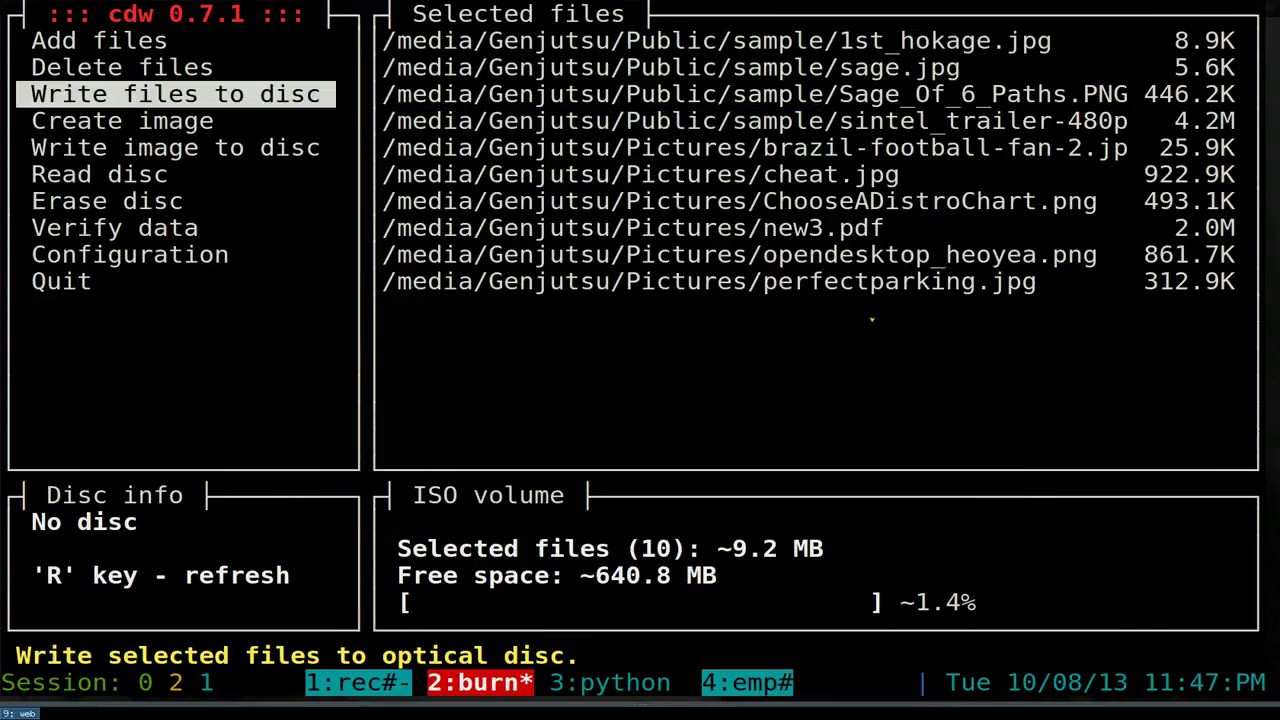
# Start creating an ISO9660 image from the selected files and set its volume ID to MY STUFF
pyautogui.press('Down')
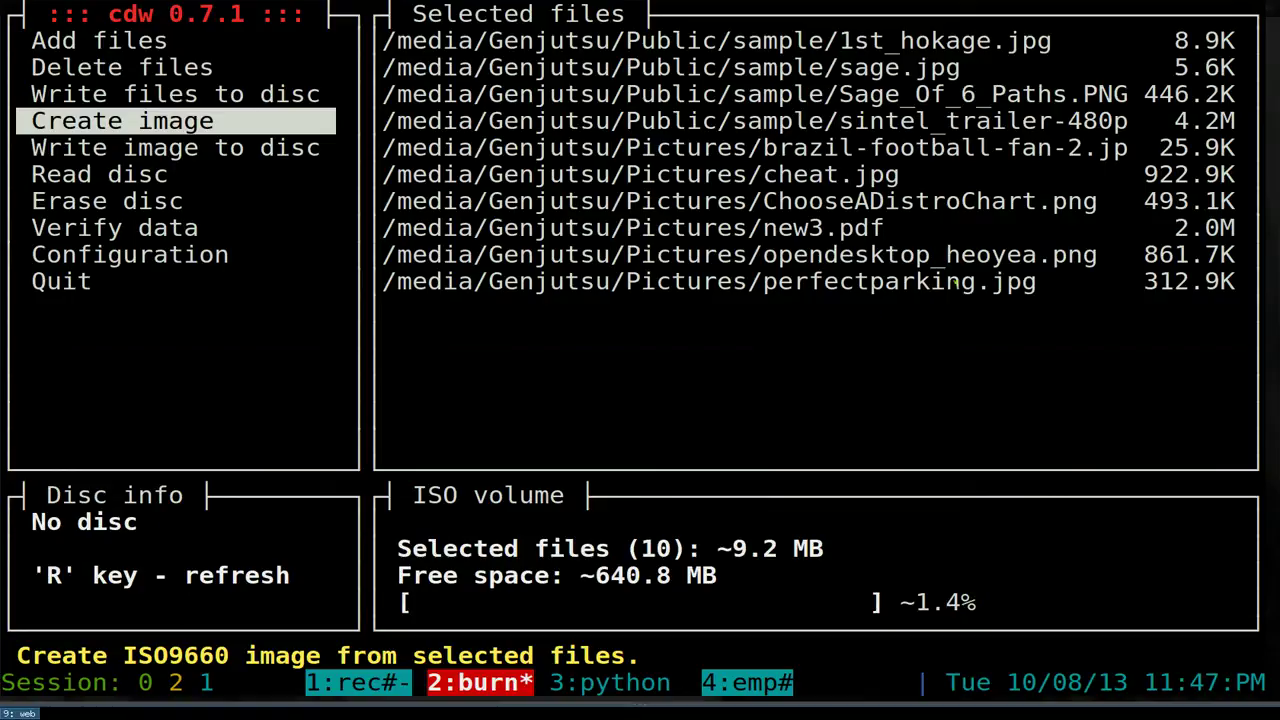
pyautogui.moveTo(760, 28); pyautogui.dragTo(1095, 273)
pyautogui.press('Return')
pyautogui.press('BackSpace')
pyautogui.press('BackSpace')
pyautogui.press('BackSpace')
pyautogui.press('BackSpace')
pyautogui.press('BackSpace')
pyautogui.press('BackSpace')
pyautogui.press('BackSpace')
pyautogui.press('BackSpace')
pyautogui.press('BackSpace')
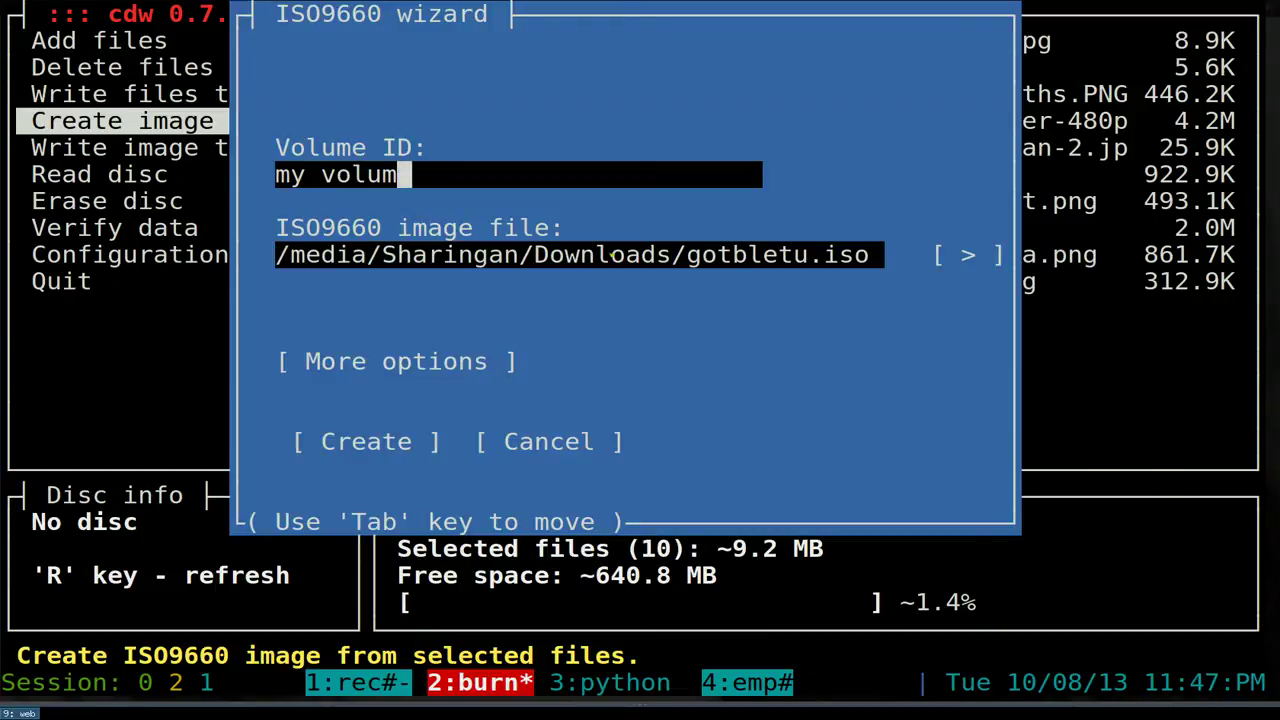
pyautogui.hotkey('shift', 'Tab')
pyautogui.press('Tab')
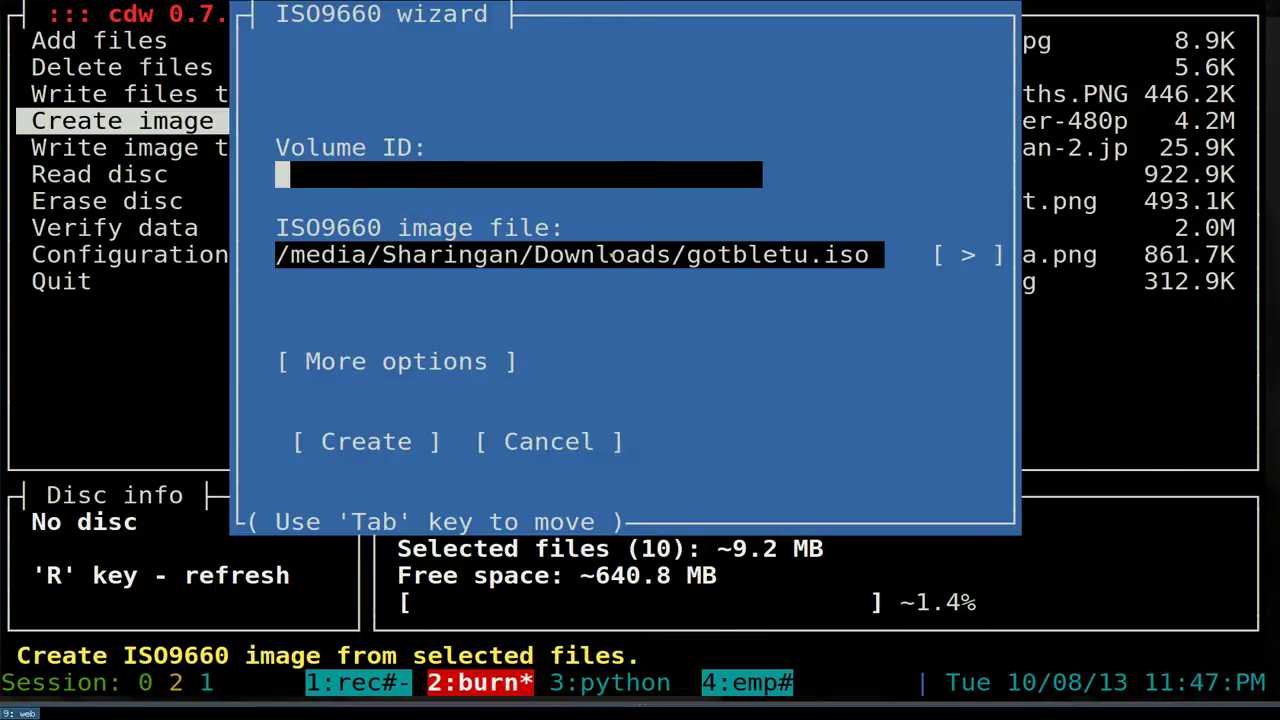
pyautogui.write('M')
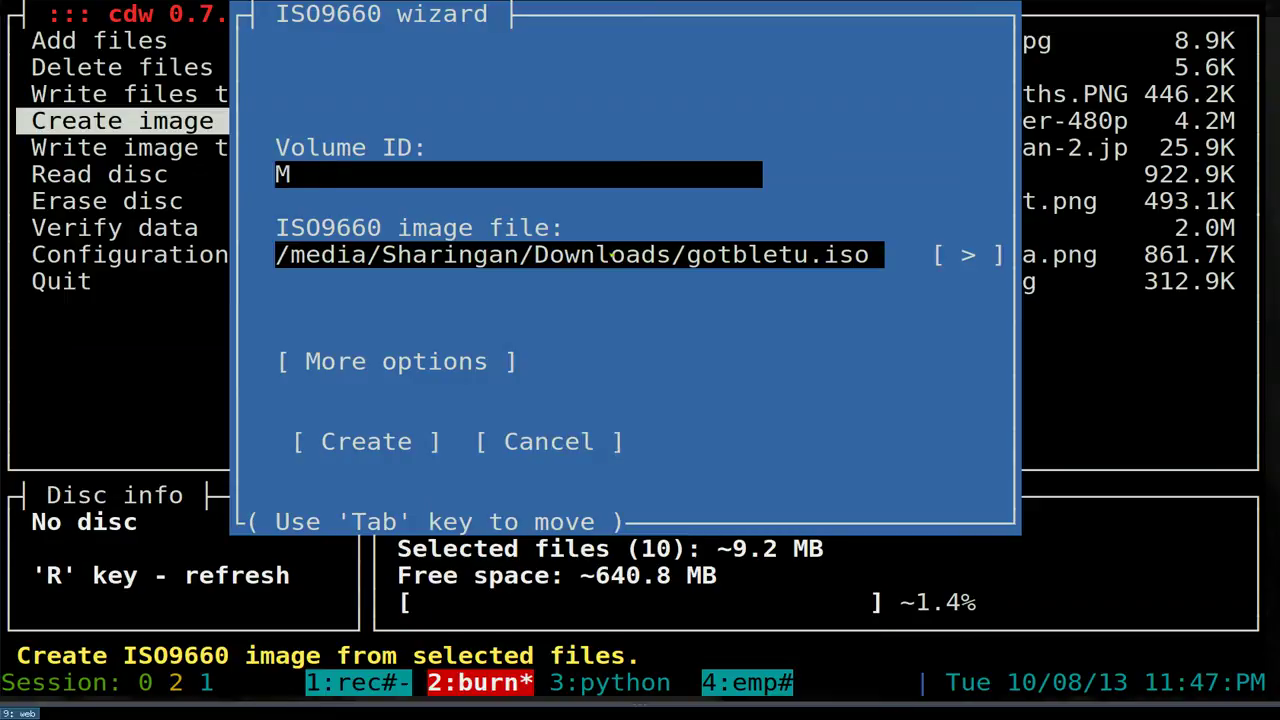
pyautogui.write('Y STUFF')
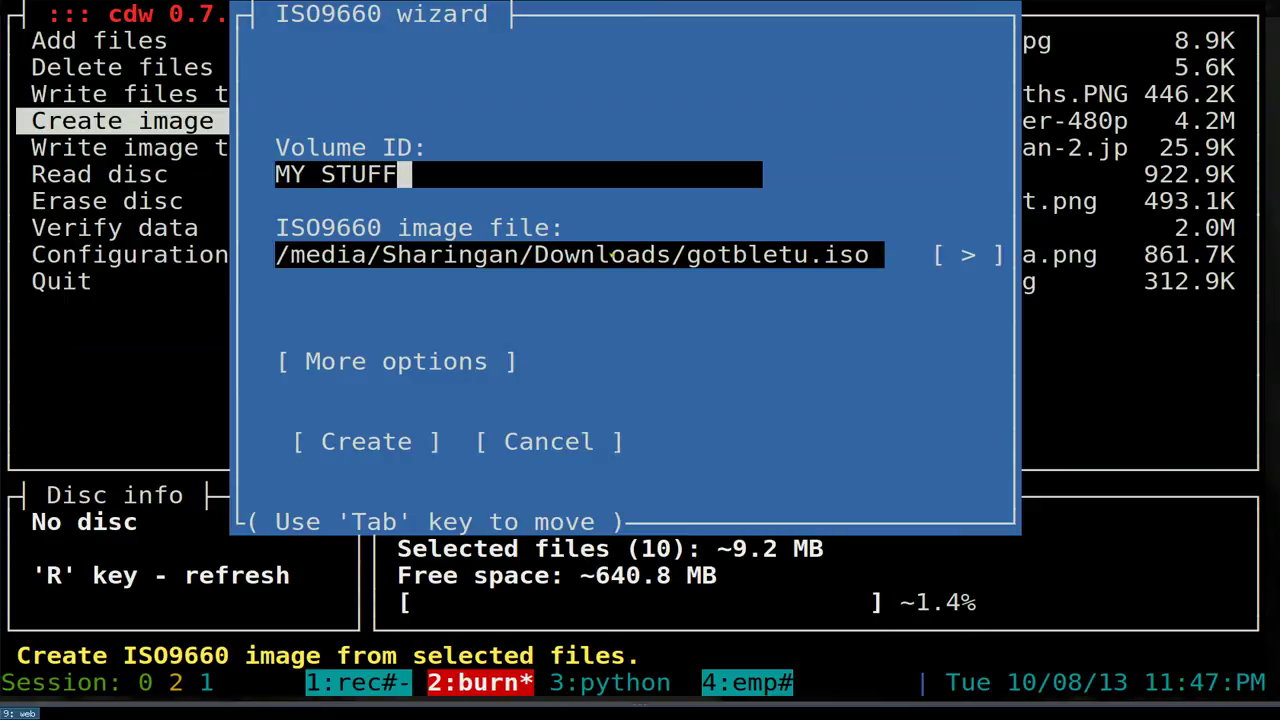
# Set the ISO9660 image file path to /media/Sharingan/Downloads/heoyea.iso
pyautogui.press('Tab')
pyautogui.press('Tab')
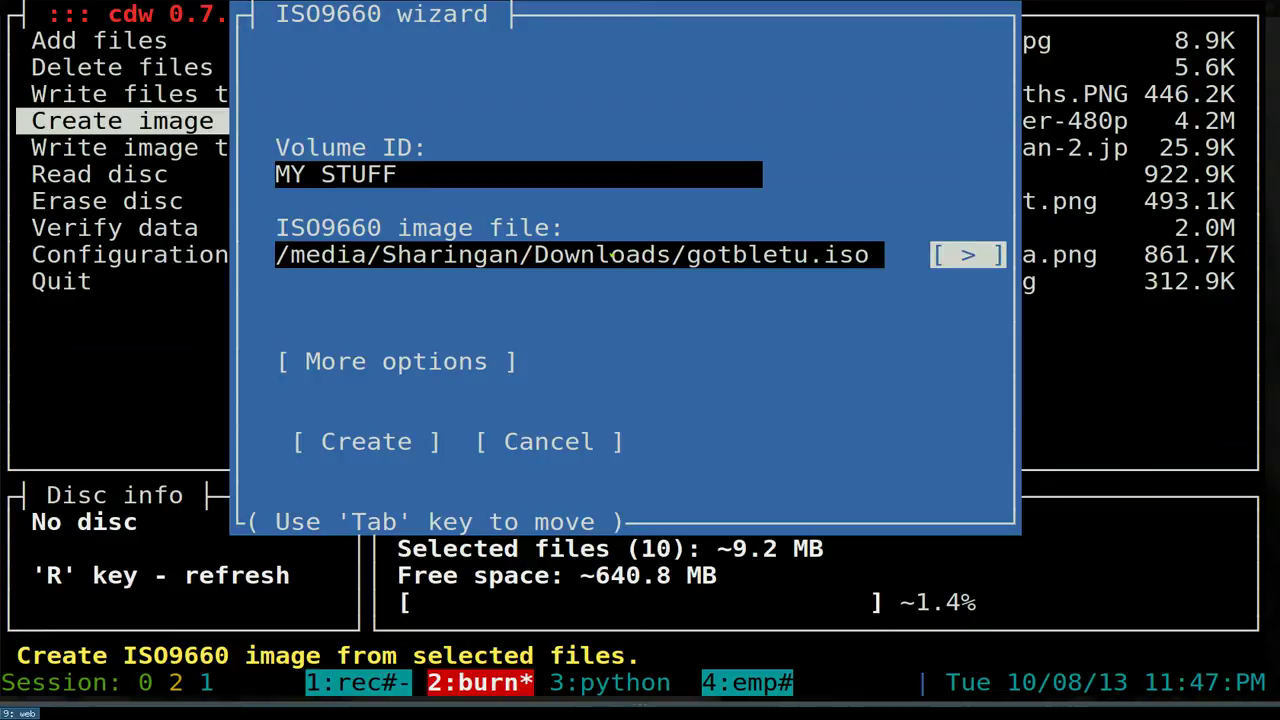
pyautogui.press('Return')
pyautogui.press('Down')
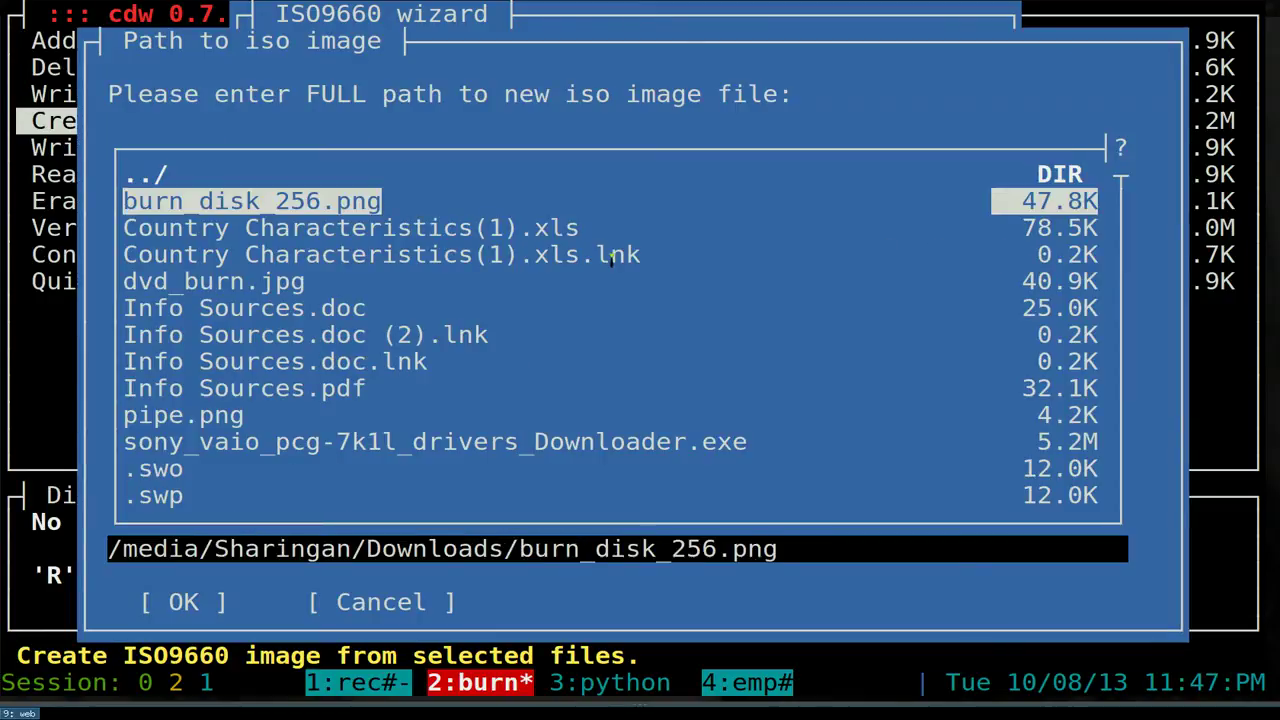
pyautogui.press('Up')
pyautogui.press('Return')
pyautogui.press('Down')
pyautogui.press('Up')
pyautogui.press('Return')
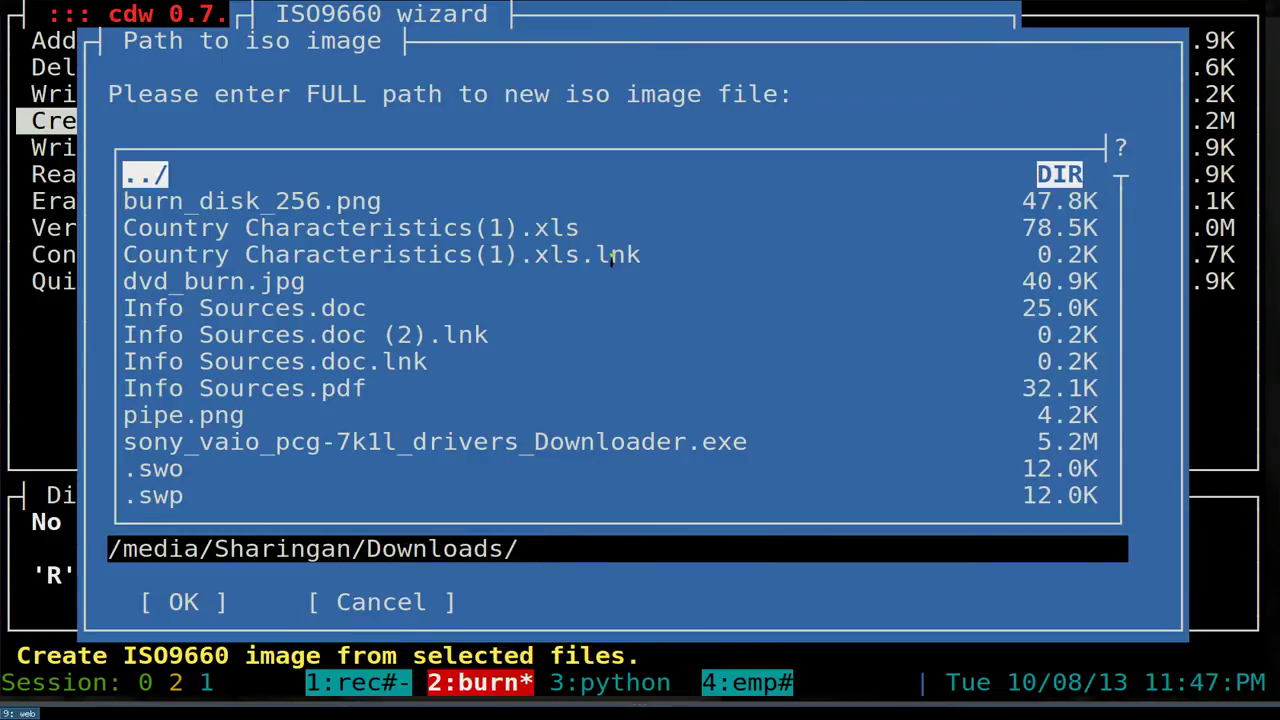
pyautogui.press('Tab')
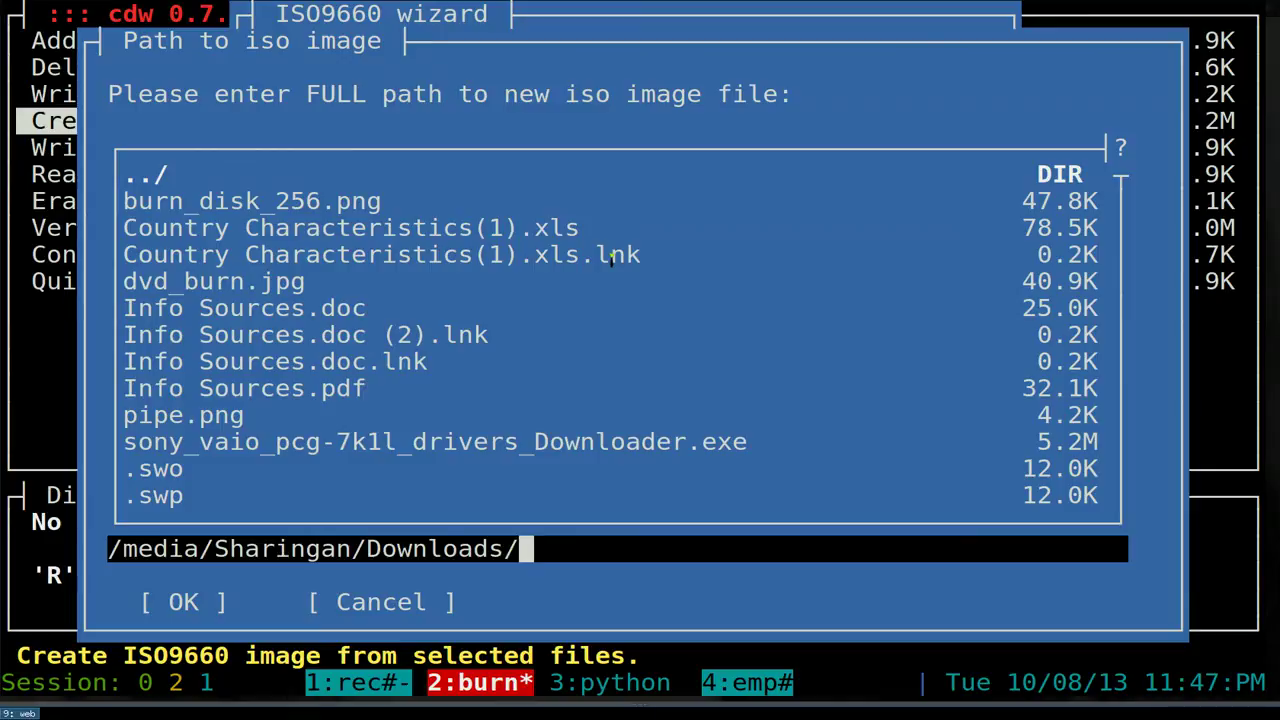
pyautogui.write('heoyea')
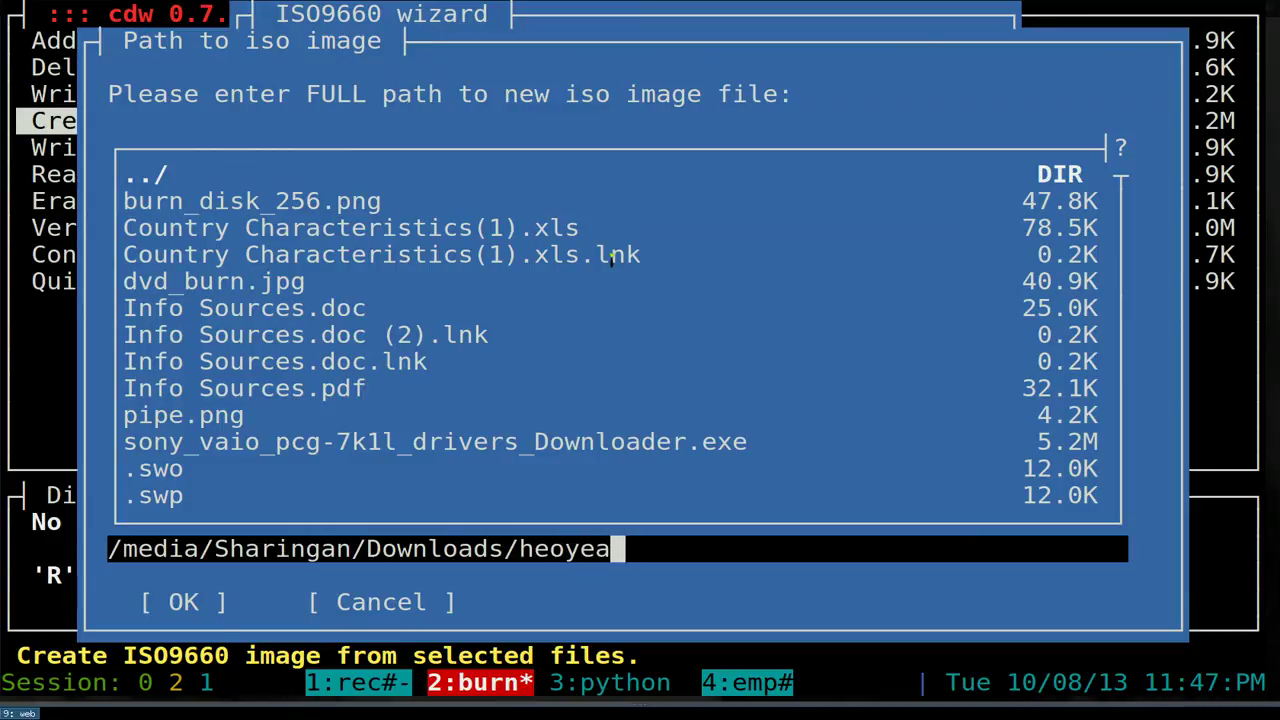
pyautogui.write('.iso')
pyautogui.press('Tab')
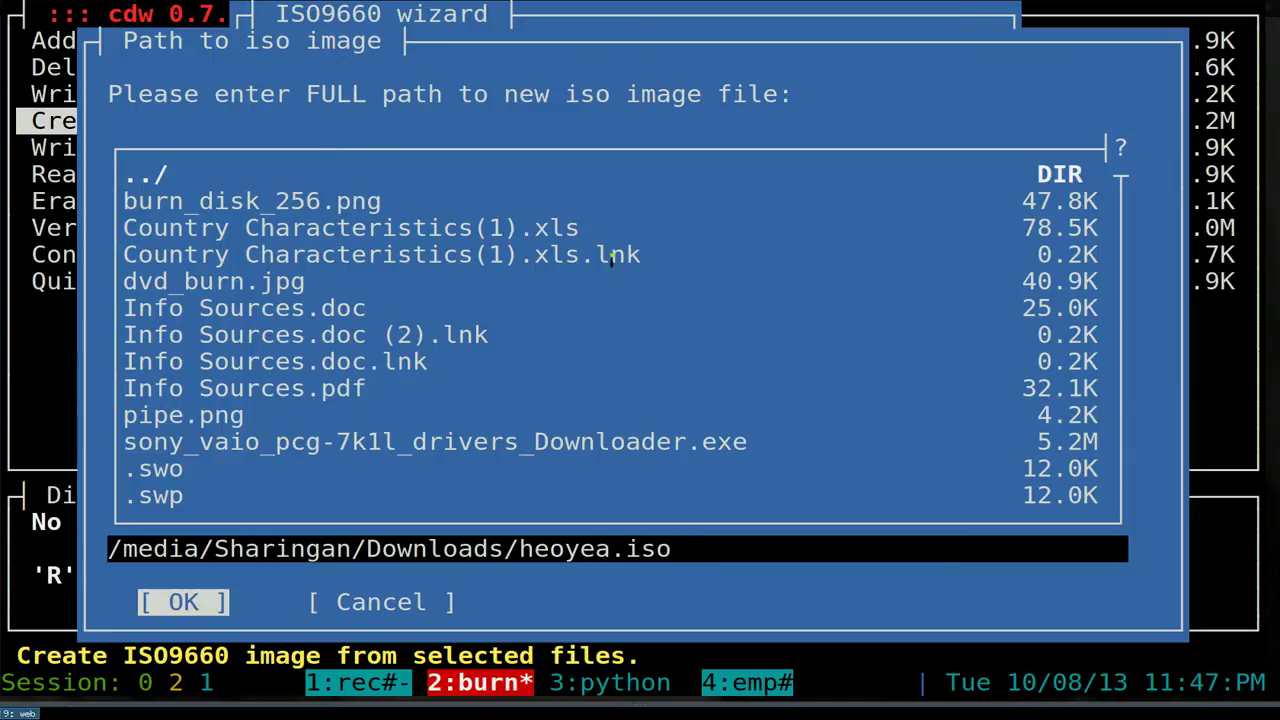
pyautogui.press('Return')
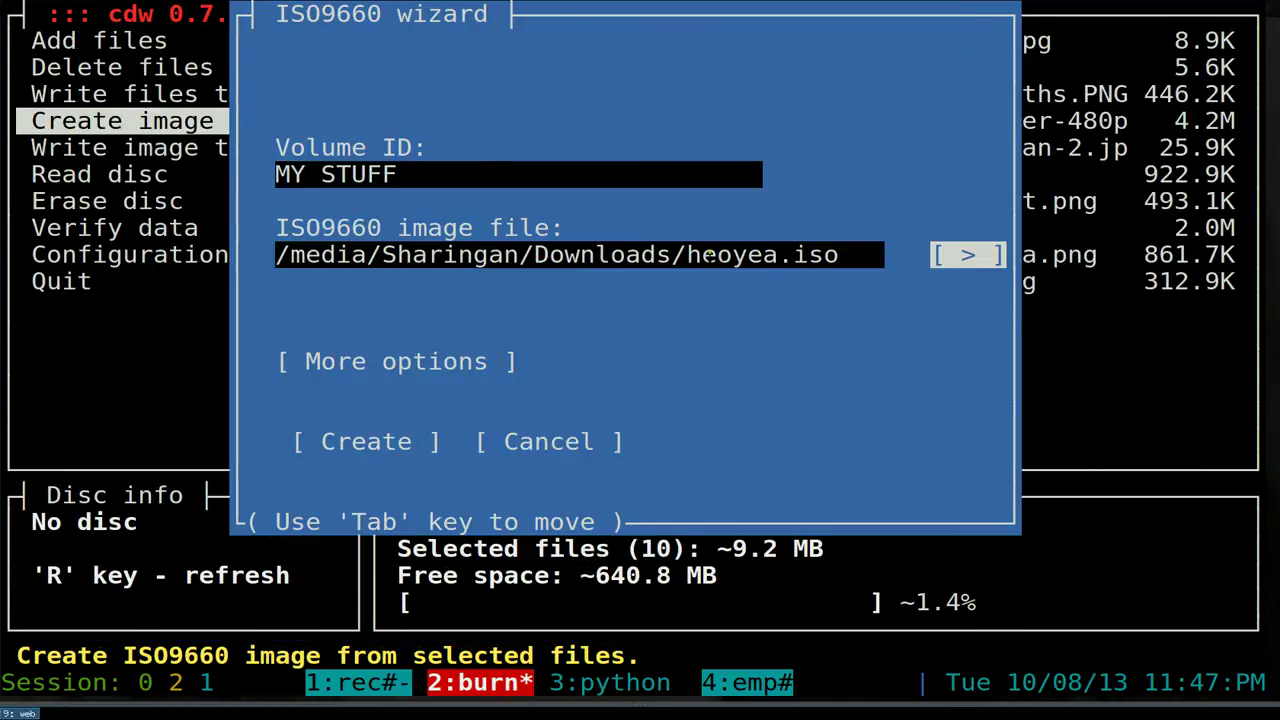
pyautogui.moveTo(686, 255); pyautogui.dragTo(870, 262)
# Open the additional ISO9660 options and review the settings from Joliet information to the root directory
pyautogui.press('Tab')
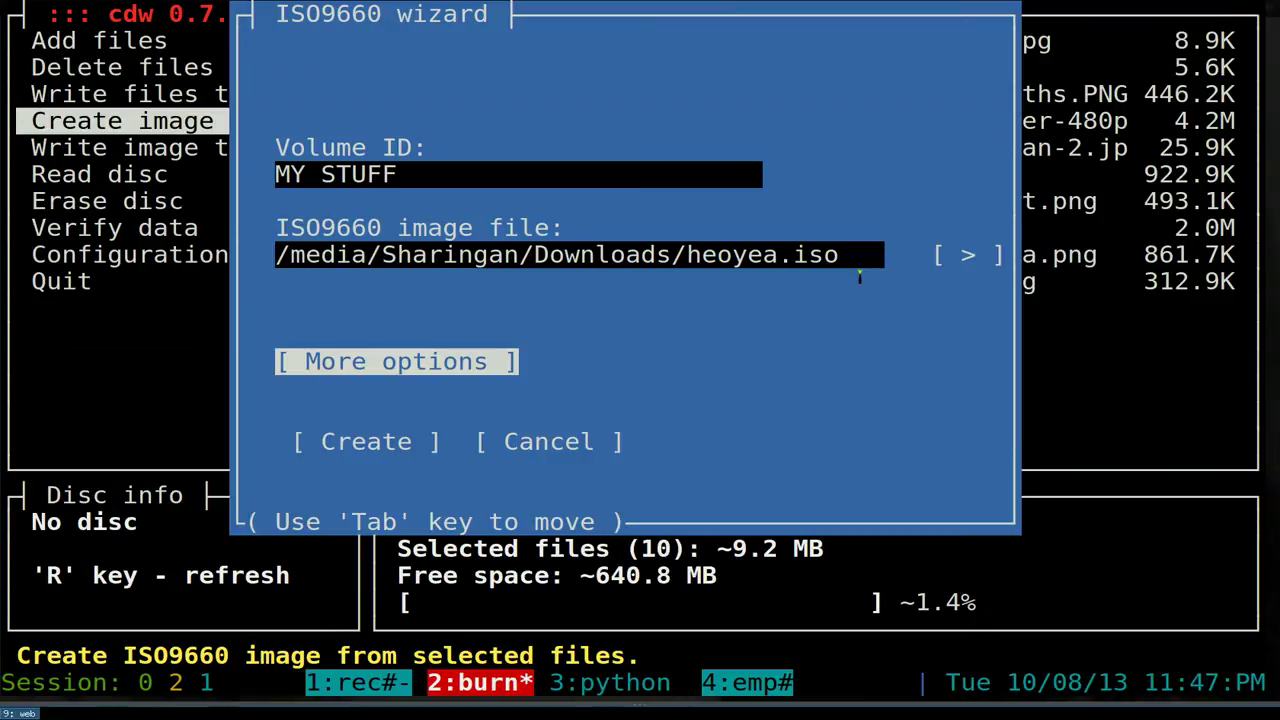
pyautogui.press('Return')
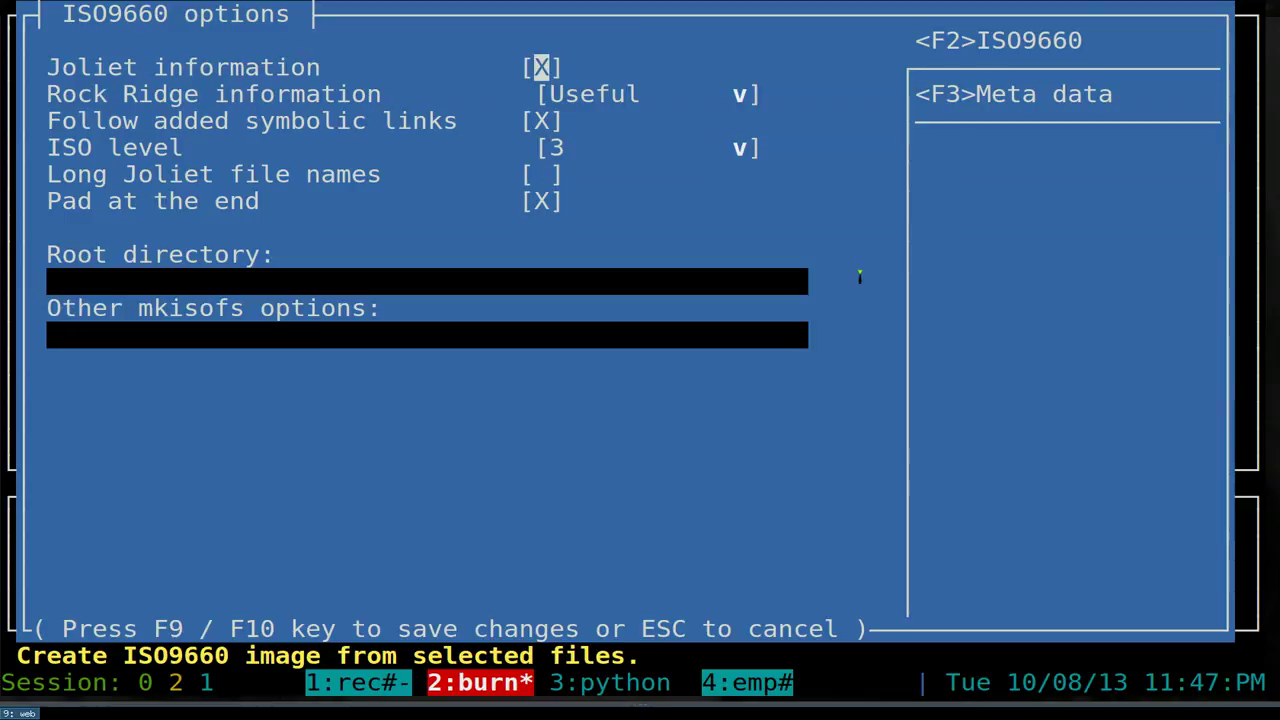
pyautogui.press('Down')
pyautogui.press('Down')
pyautogui.press('Down')
pyautogui.press('Down')
pyautogui.press('Down')
pyautogui.press('Down')
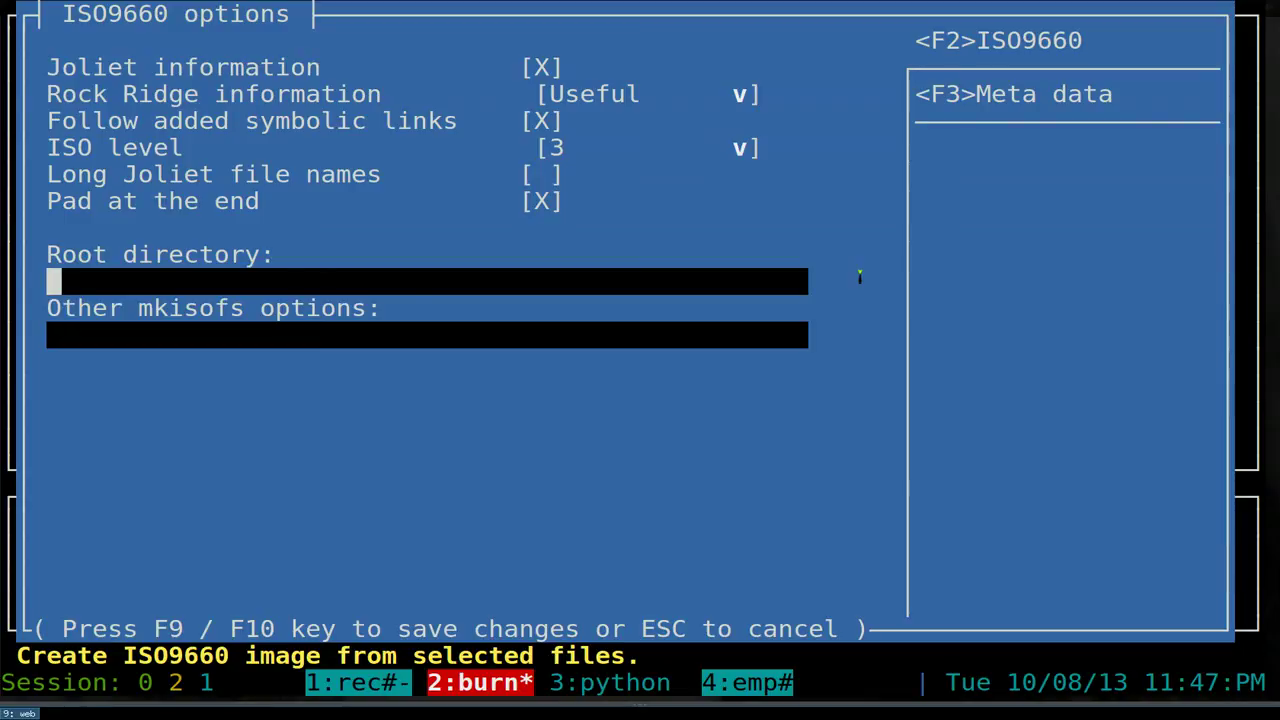
pyautogui.press('Up')
pyautogui.press('Up')
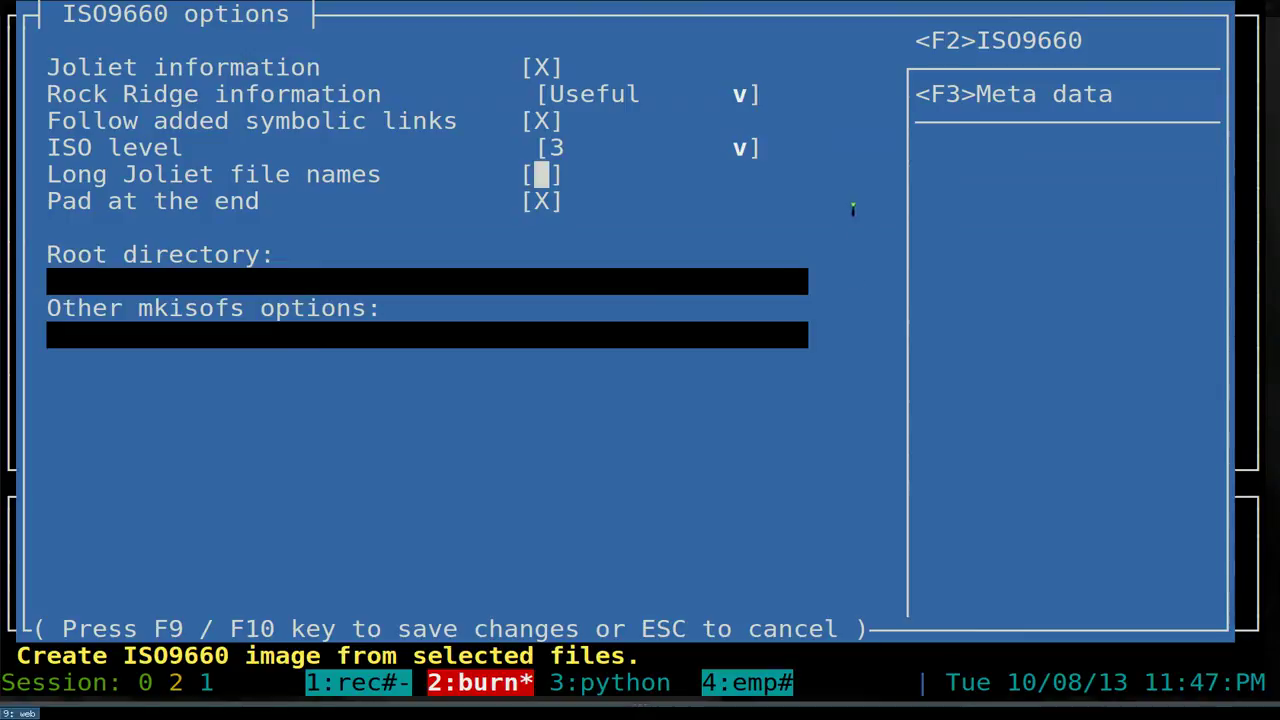
# Fill in the image's meta data with copyright 2013 and the publisher's name, and save the ISO9660 options
pyautogui.moveTo(923, 100); pyautogui.dragTo(1124, 110)
pyautogui.press('F3')
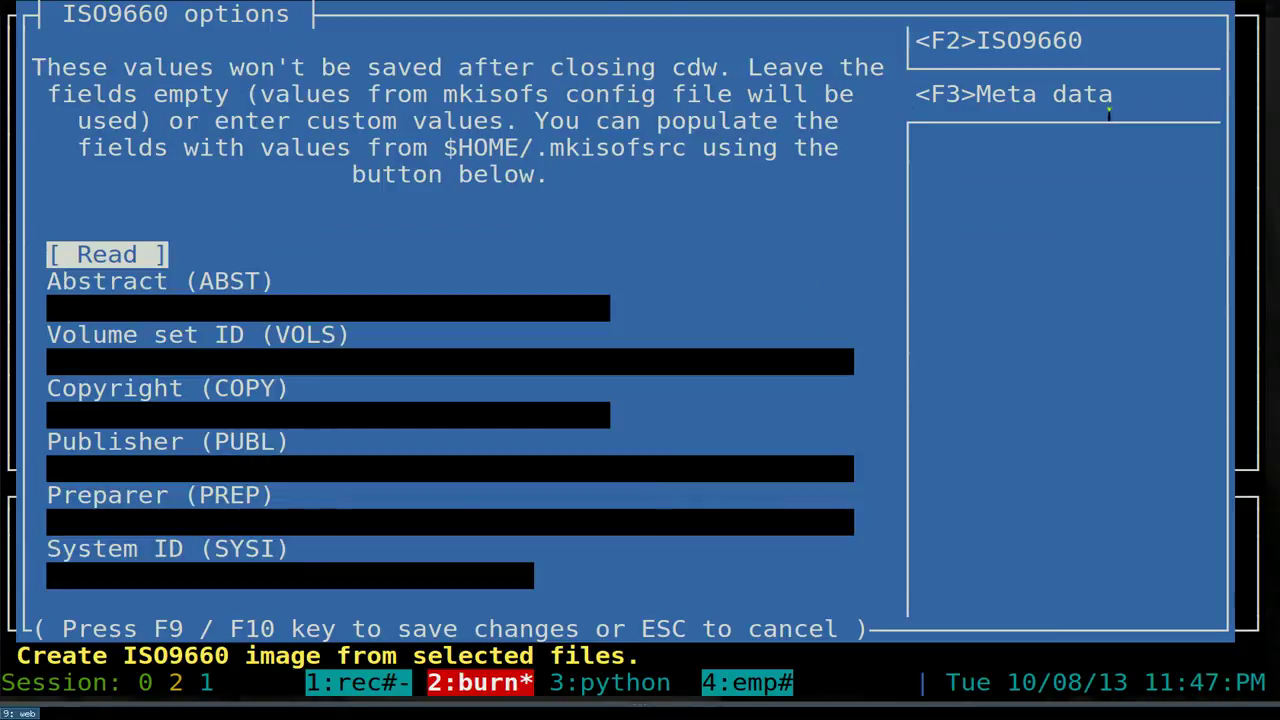
pyautogui.press('Down')
pyautogui.press('Down')
pyautogui.press('Down')
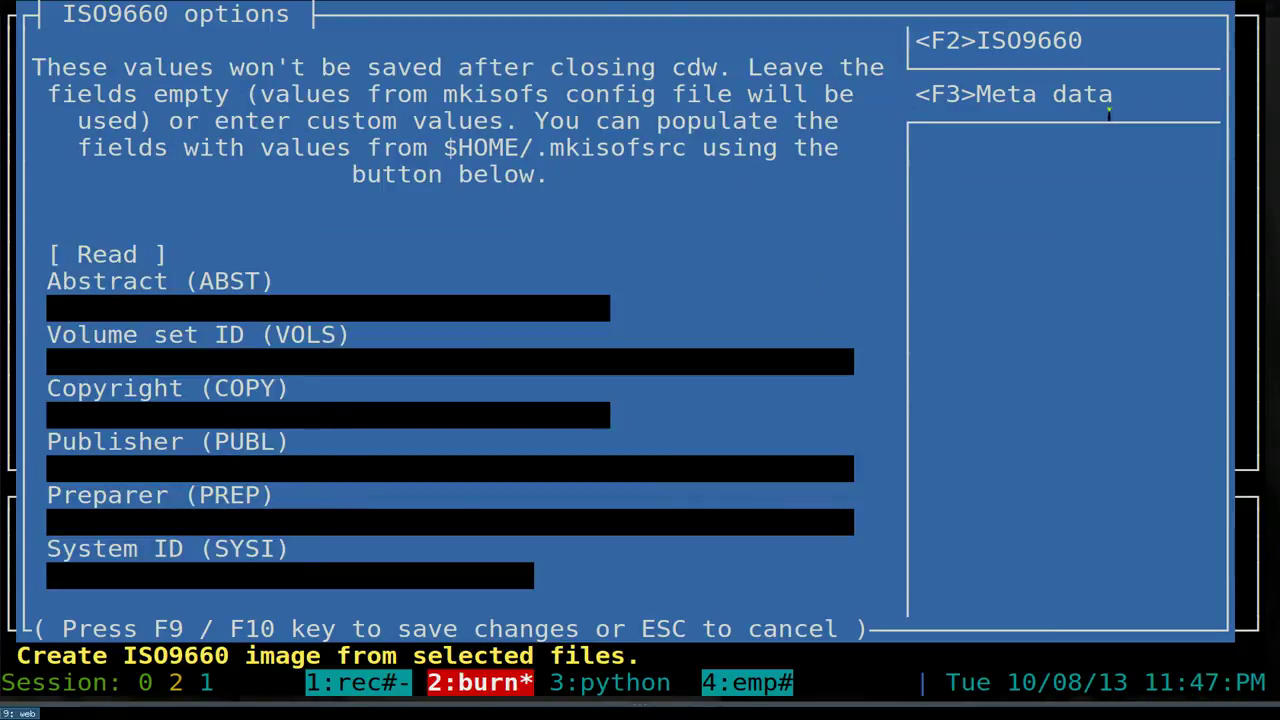
pyautogui.write('2013')
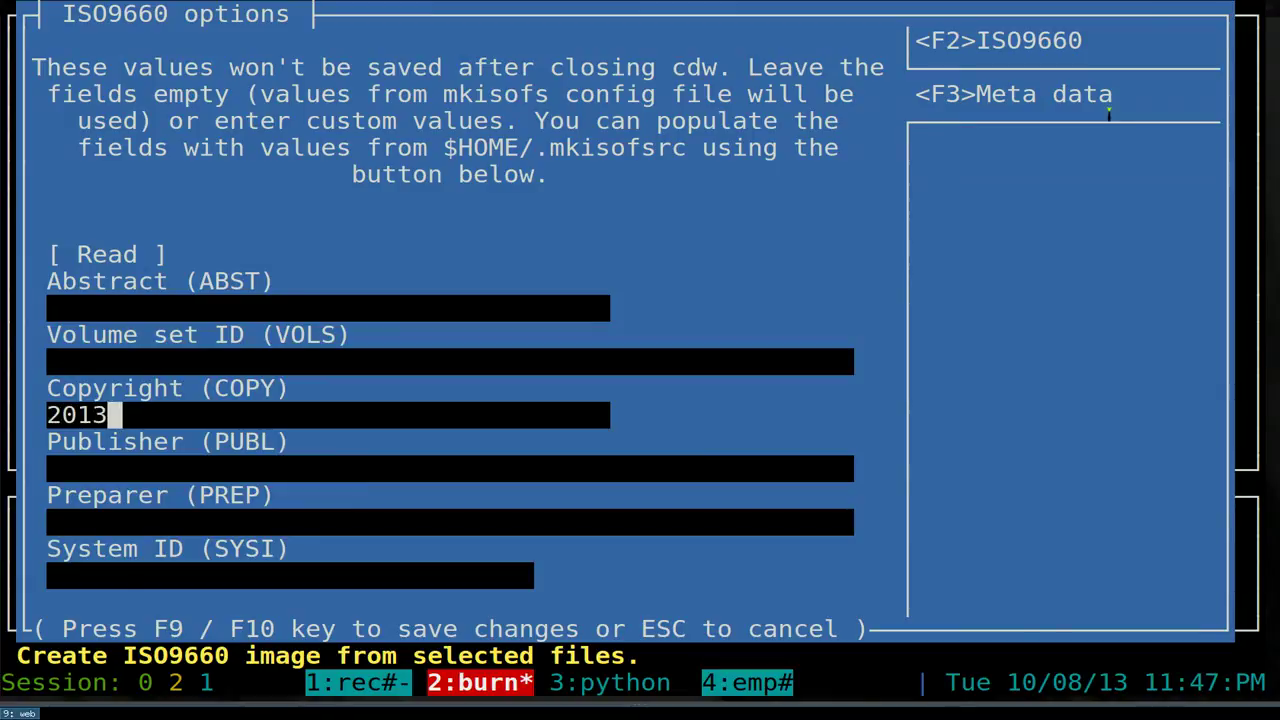
pyautogui.press('Down')
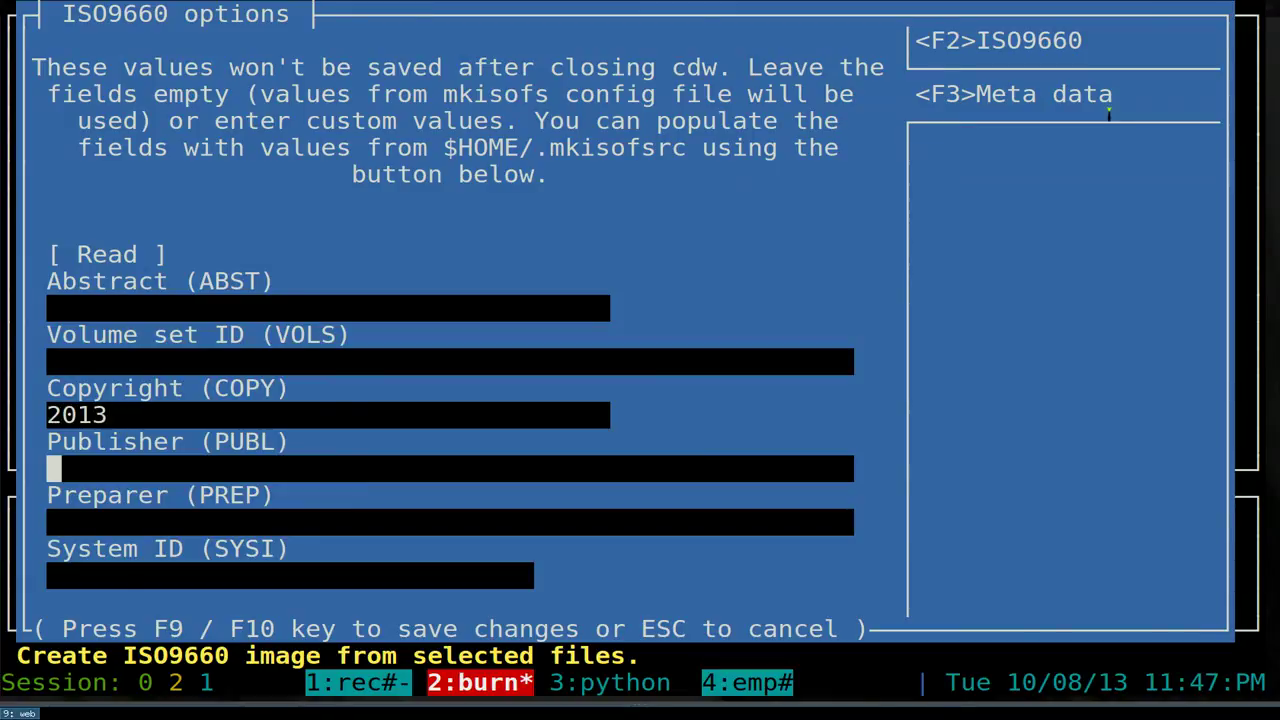
pyautogui.write('gotbletu')
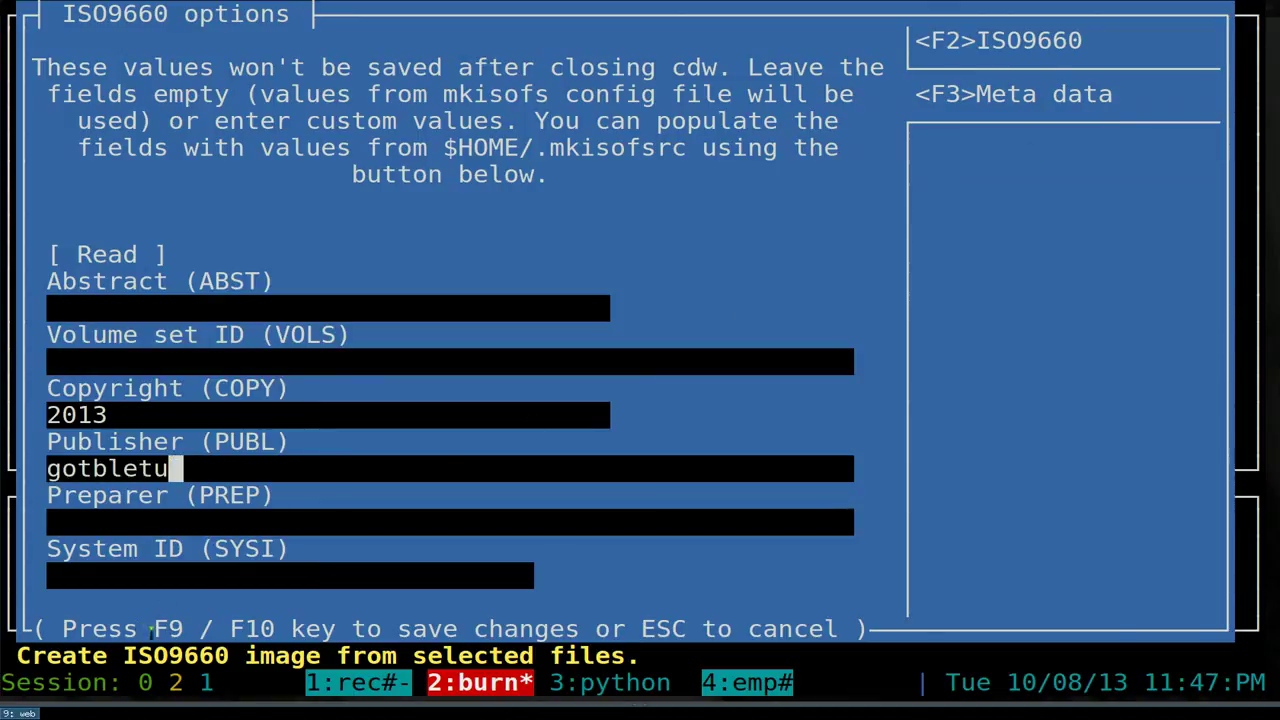
pyautogui.moveTo(153, 628); pyautogui.dragTo(560, 628)
pyautogui.click(634, 570)
pyautogui.press('F10')
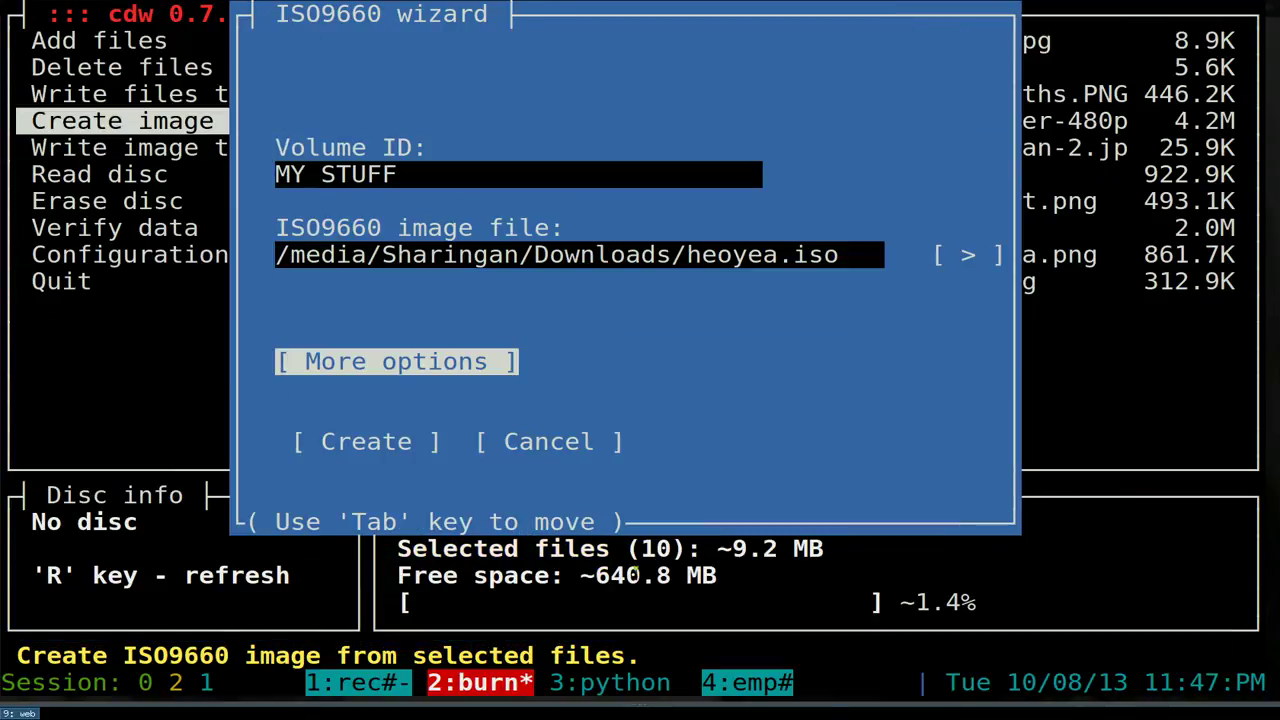
# Create the heoyea.iso image and check the total size of the selected files
pyautogui.press('Tab')
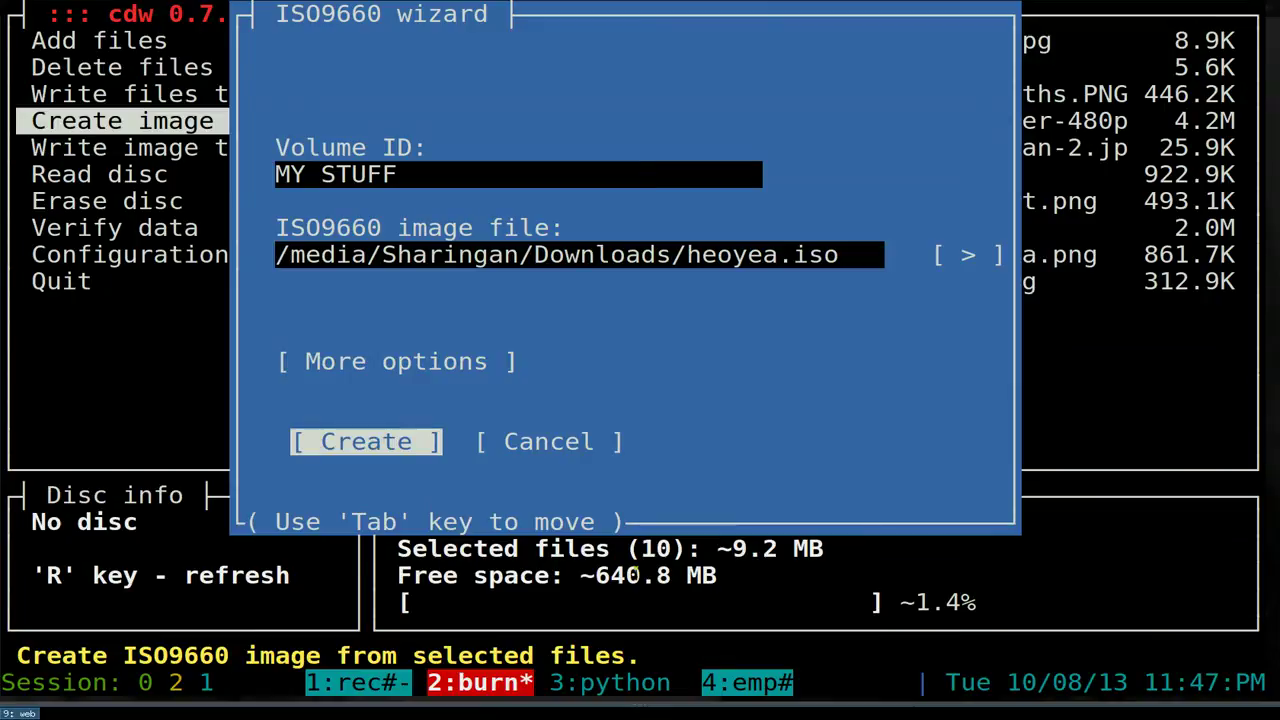
pyautogui.press('Return')
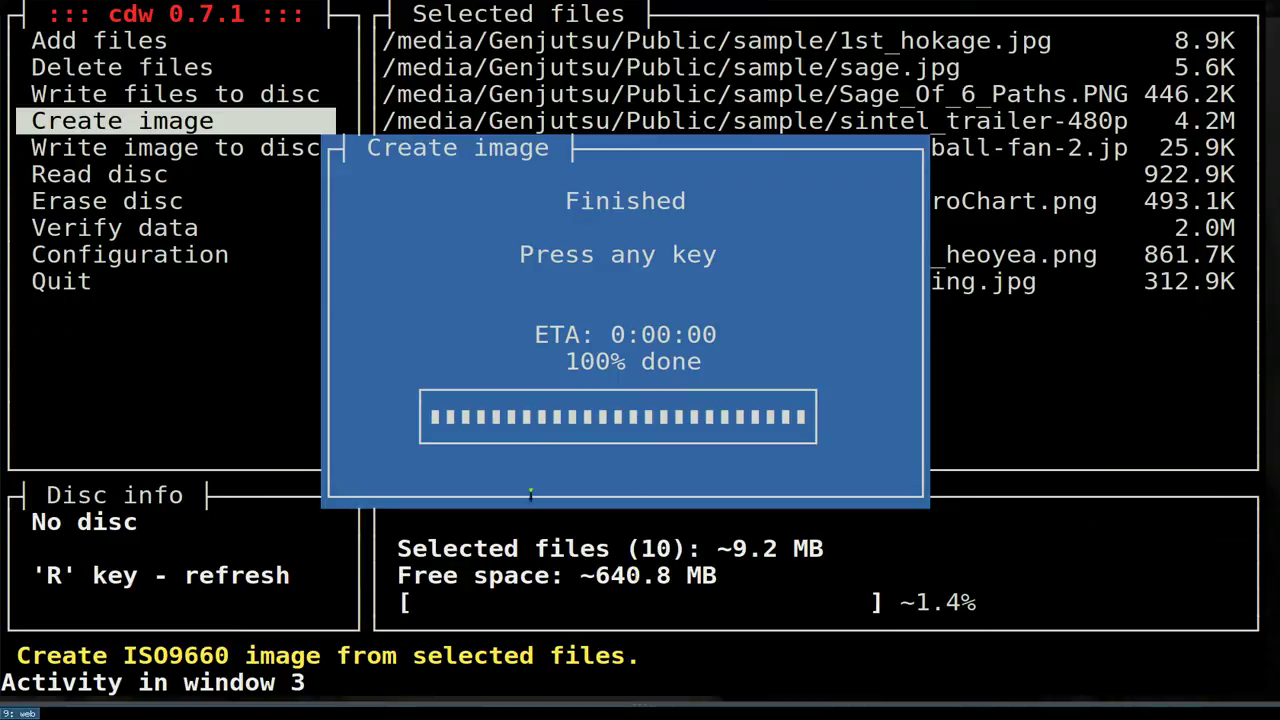
pyautogui.moveTo(728, 548); pyautogui.dragTo(826, 549)
pyautogui.click(828, 549)
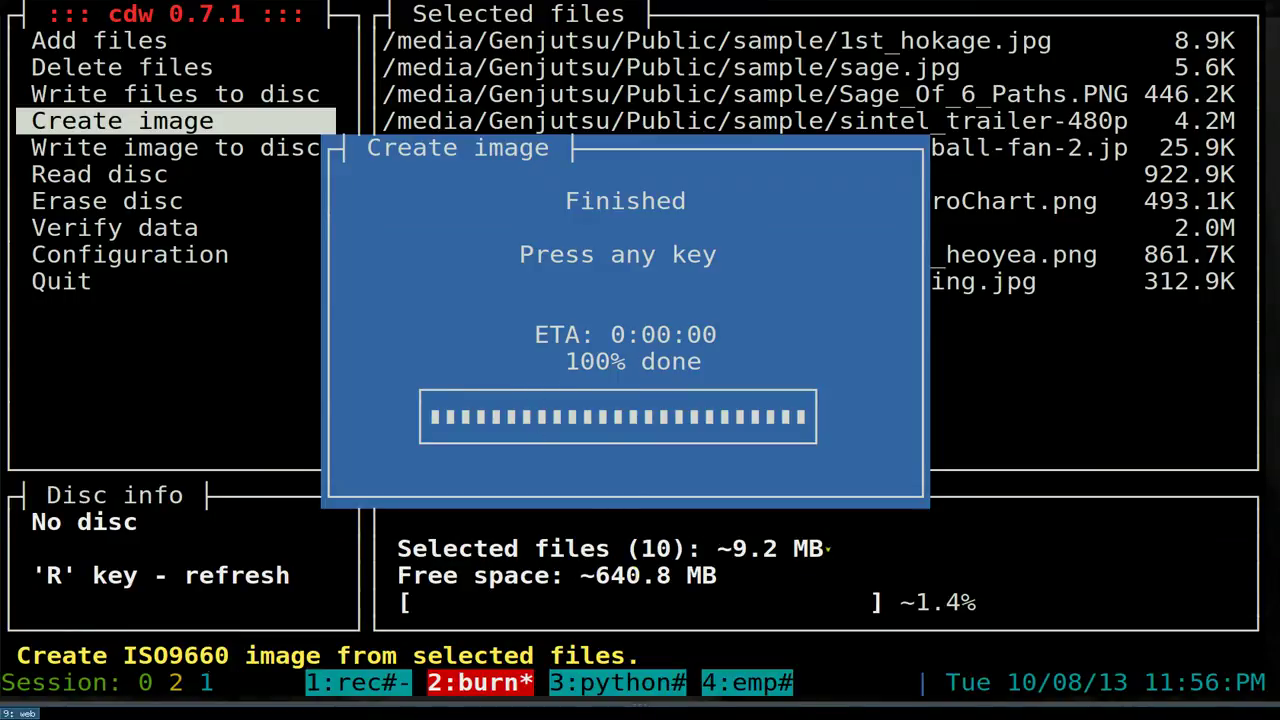
# Switch to the file manager window and locate heoyea.iso in the Downloads folder
pyautogui.hotkey('ctrl', 'a')
pyautogui.press('3')
pyautogui.press('Up')
pyautogui.press('Up')
pyautogui.press('Up')
pyautogui.press('Up')
pyautogui.press('Up')
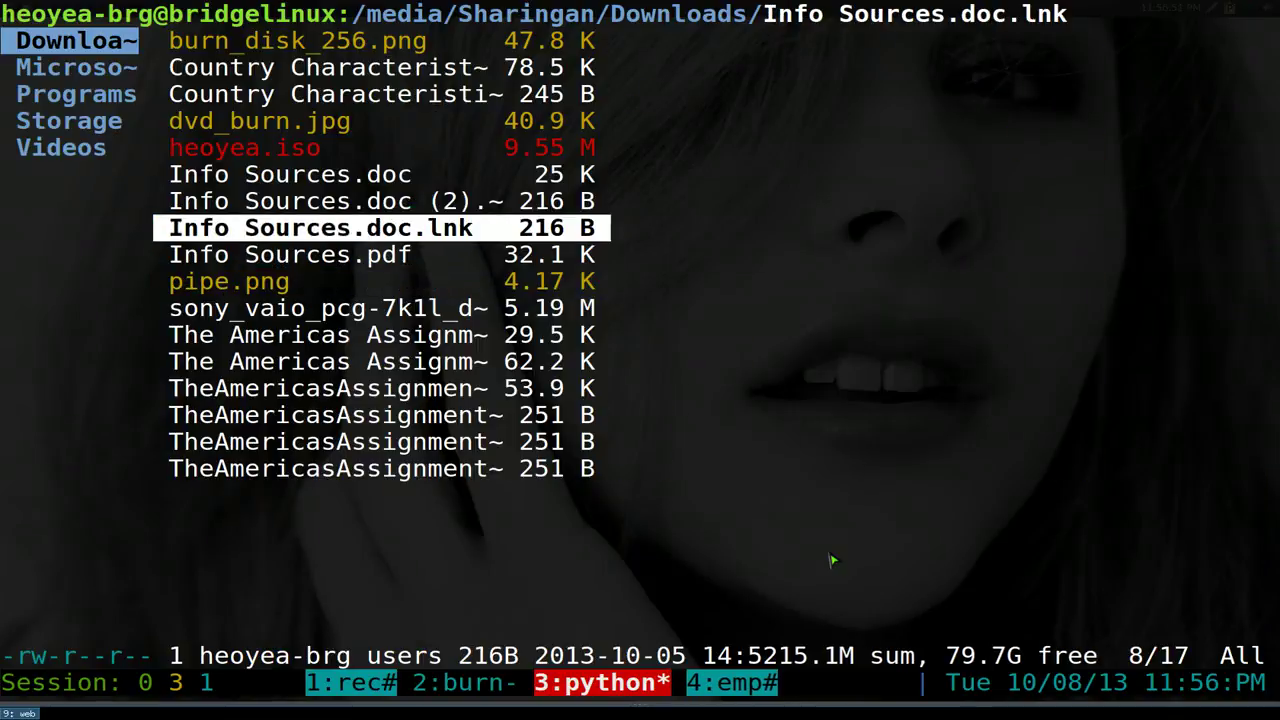
pyautogui.press('Down')
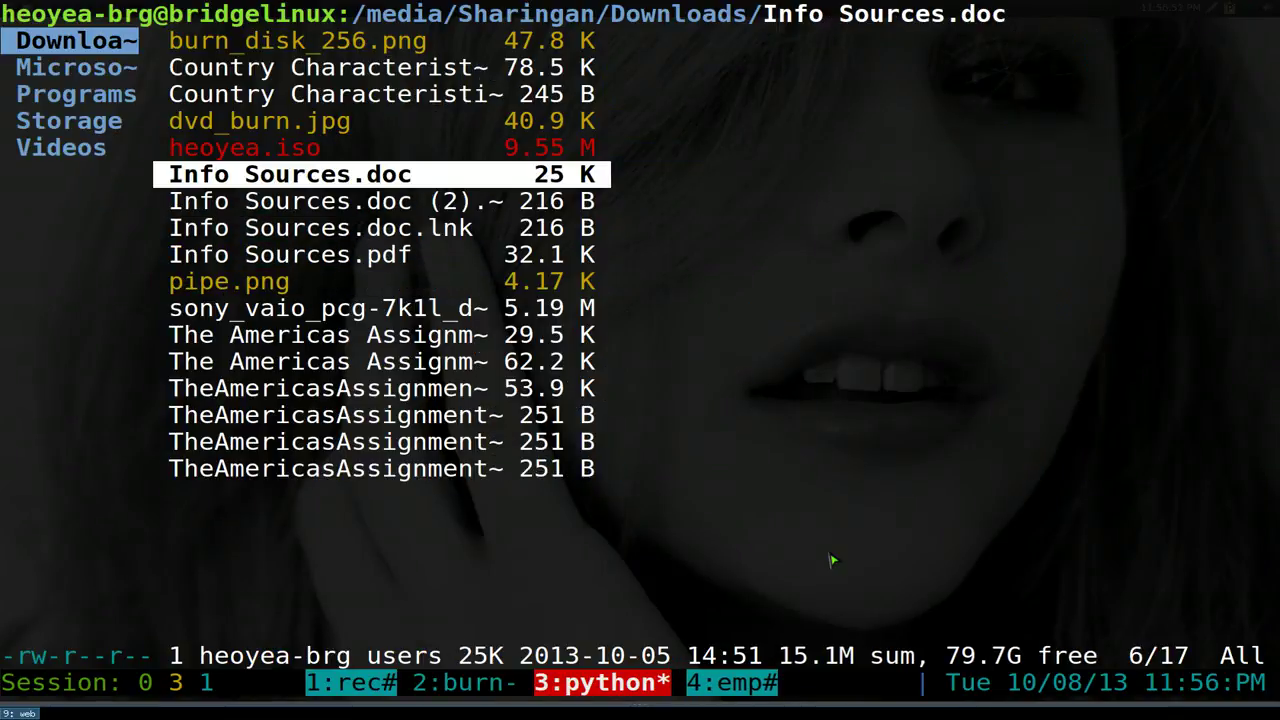
pyautogui.press('Up')
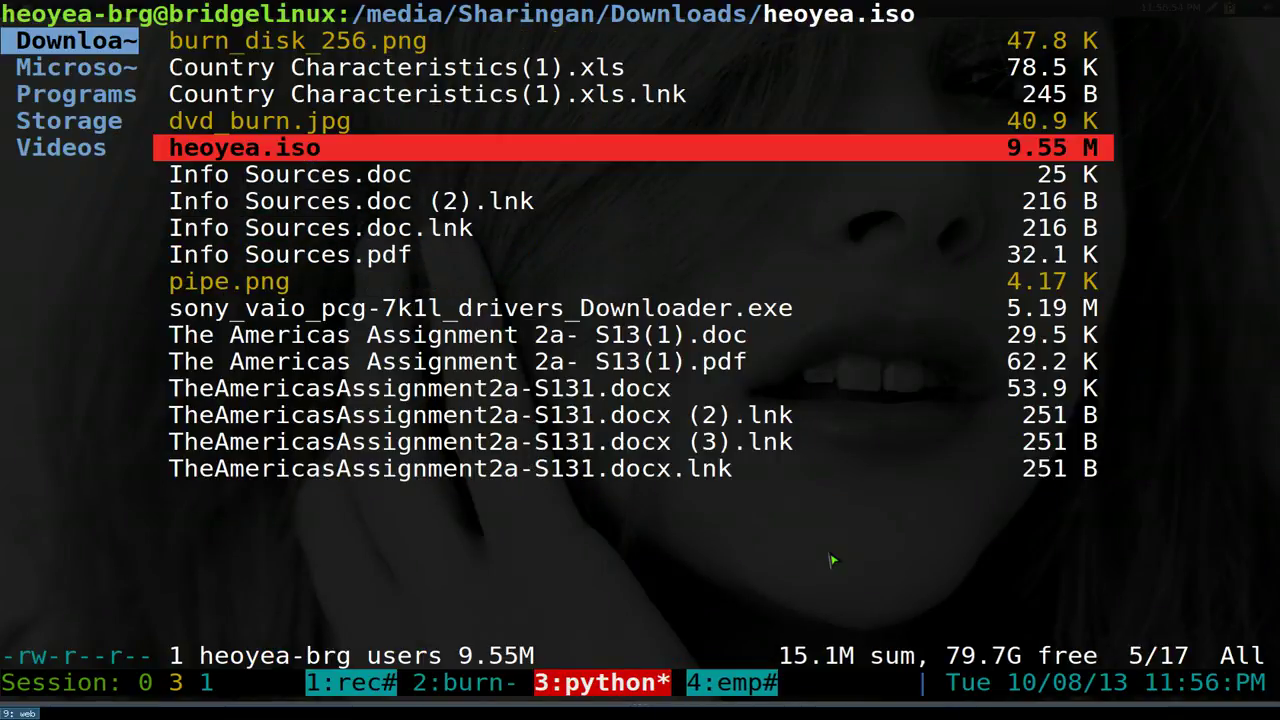
# Return to the cdw window and dismiss the finished image creation along with its log
pyautogui.hotkey('ctrl', 'a')
pyautogui.press('2')
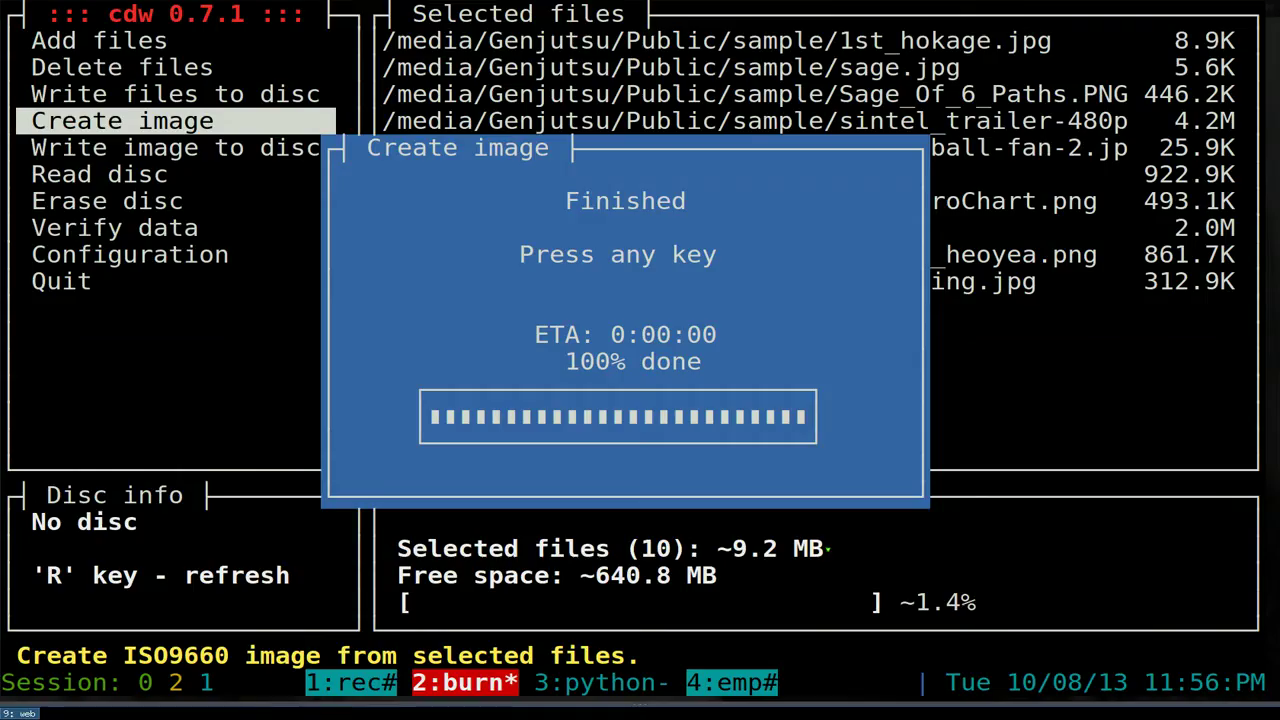
pyautogui.press('Return')
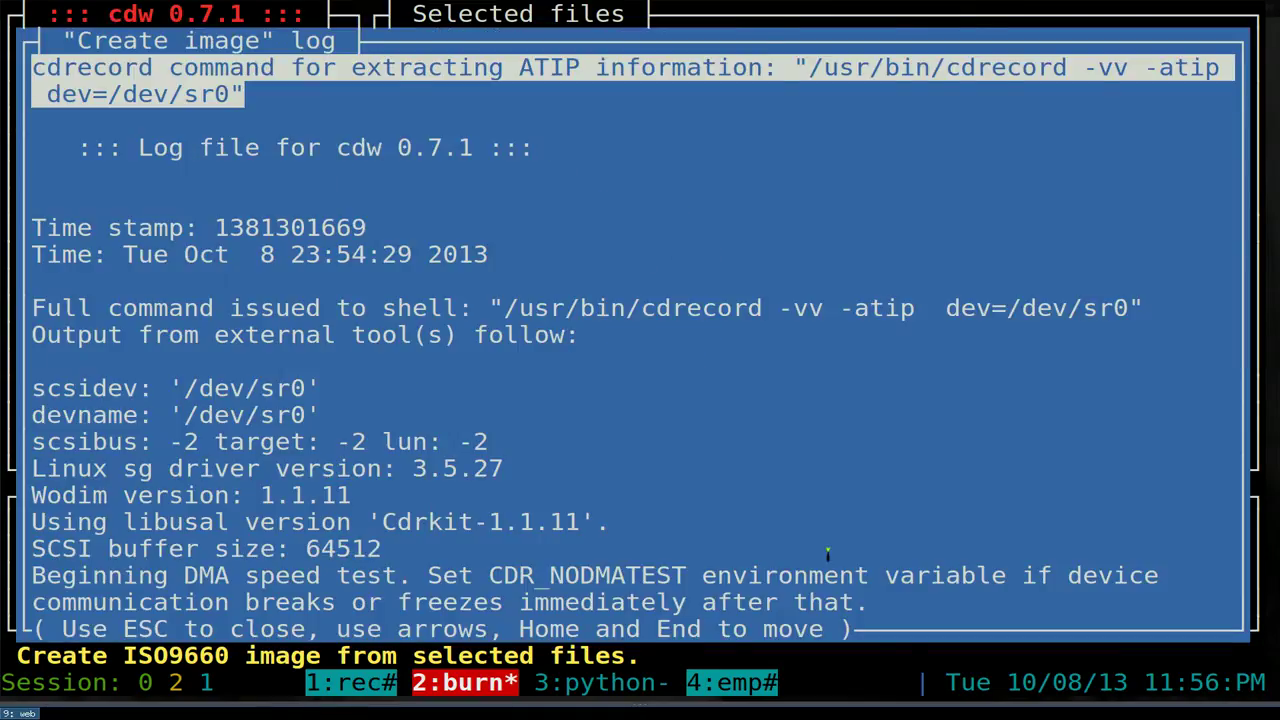
pyautogui.press('Escape')
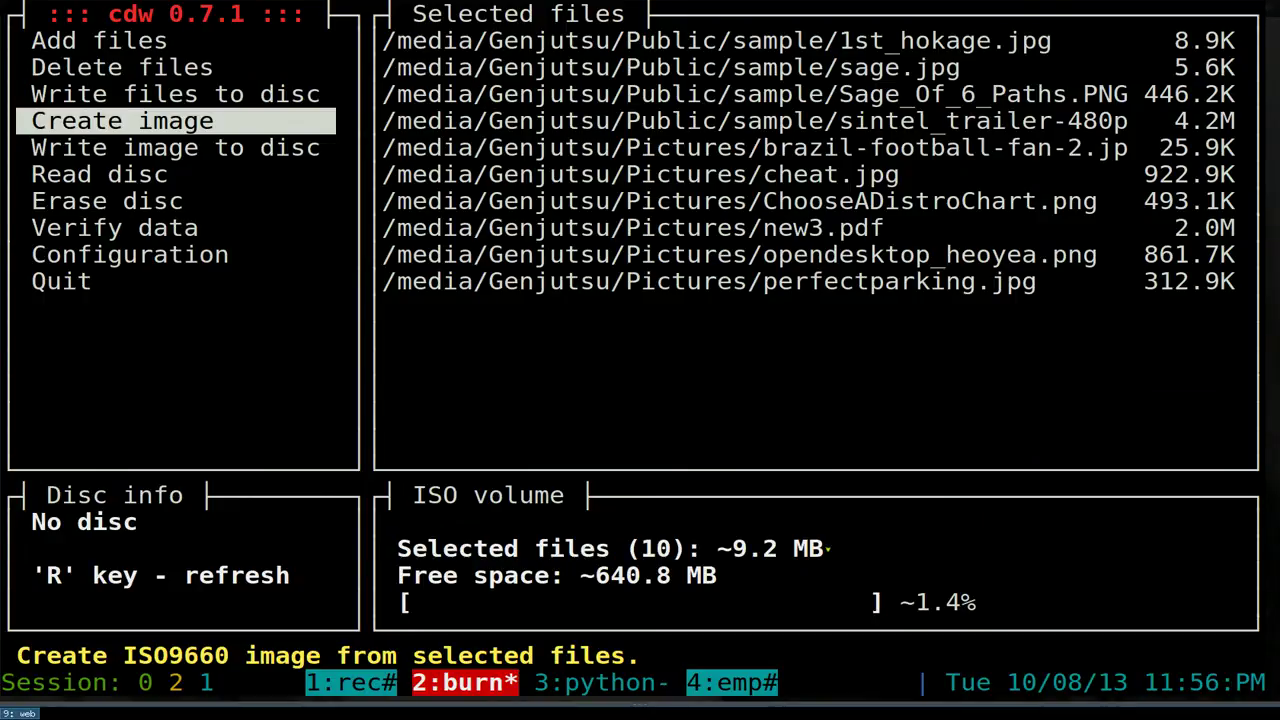
# Start writing an image to disc, choosing /media/Sharingan/Downloads/heoyea.iso as the image file
pyautogui.press('Down')
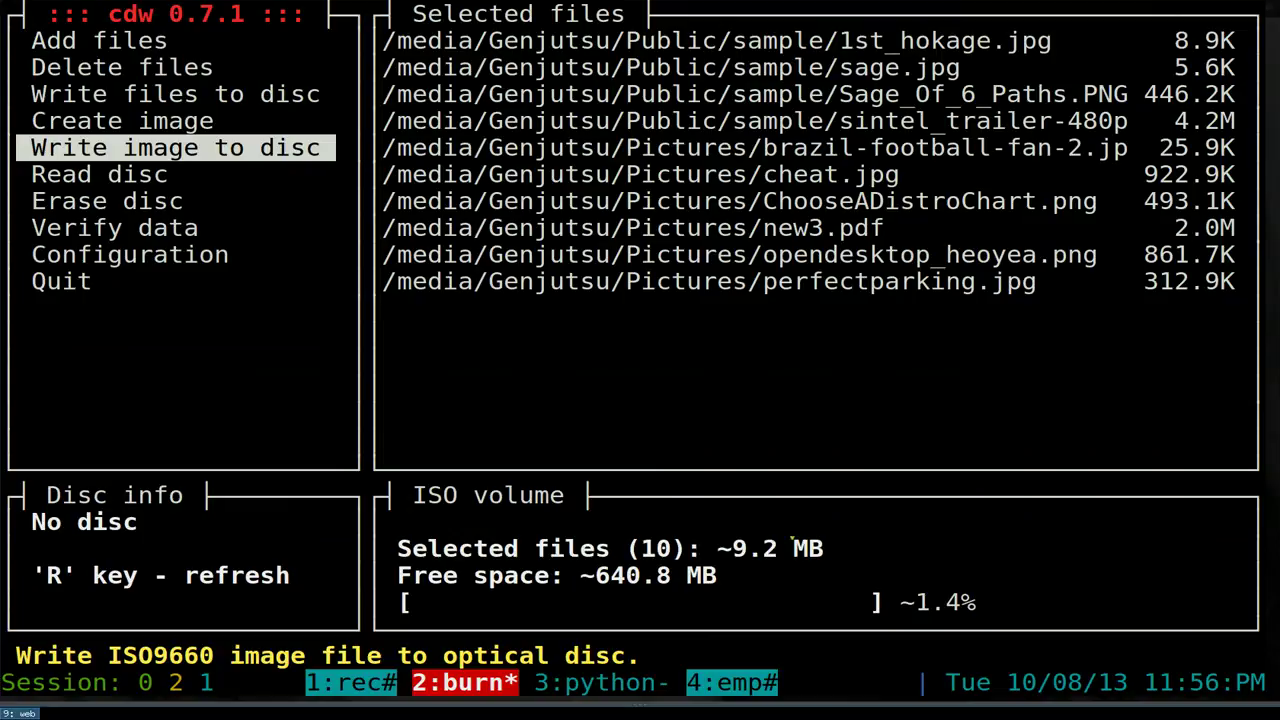
pyautogui.moveTo(30, 655); pyautogui.dragTo(610, 655)
pyautogui.click(746, 578)
pyautogui.press('Return')
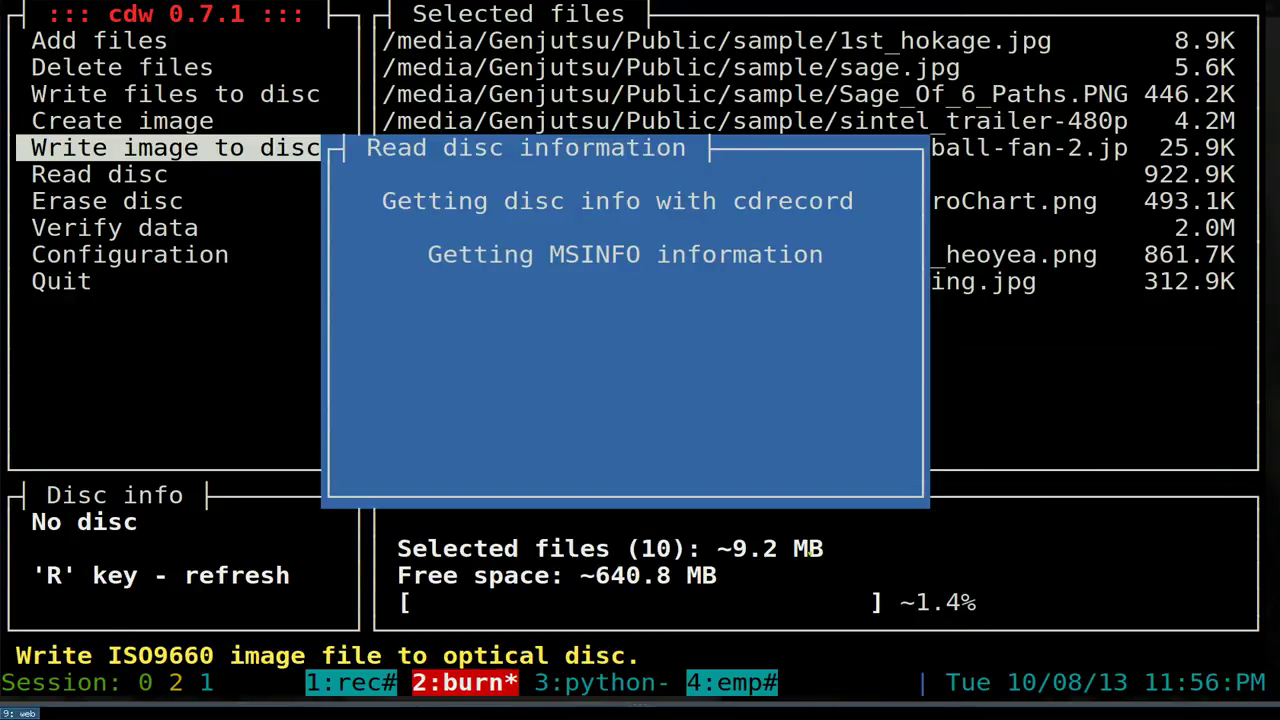
pyautogui.press('Down')
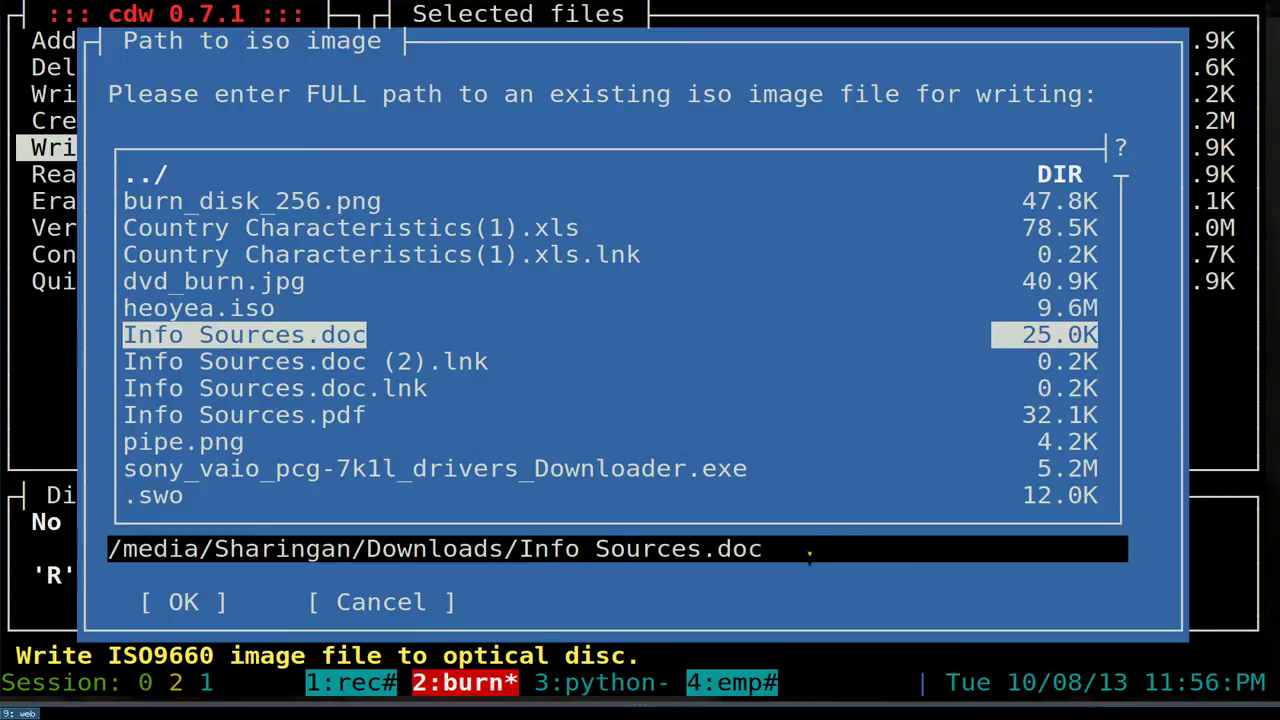
pyautogui.press('Up')
pyautogui.press('Up')
pyautogui.press('Down')
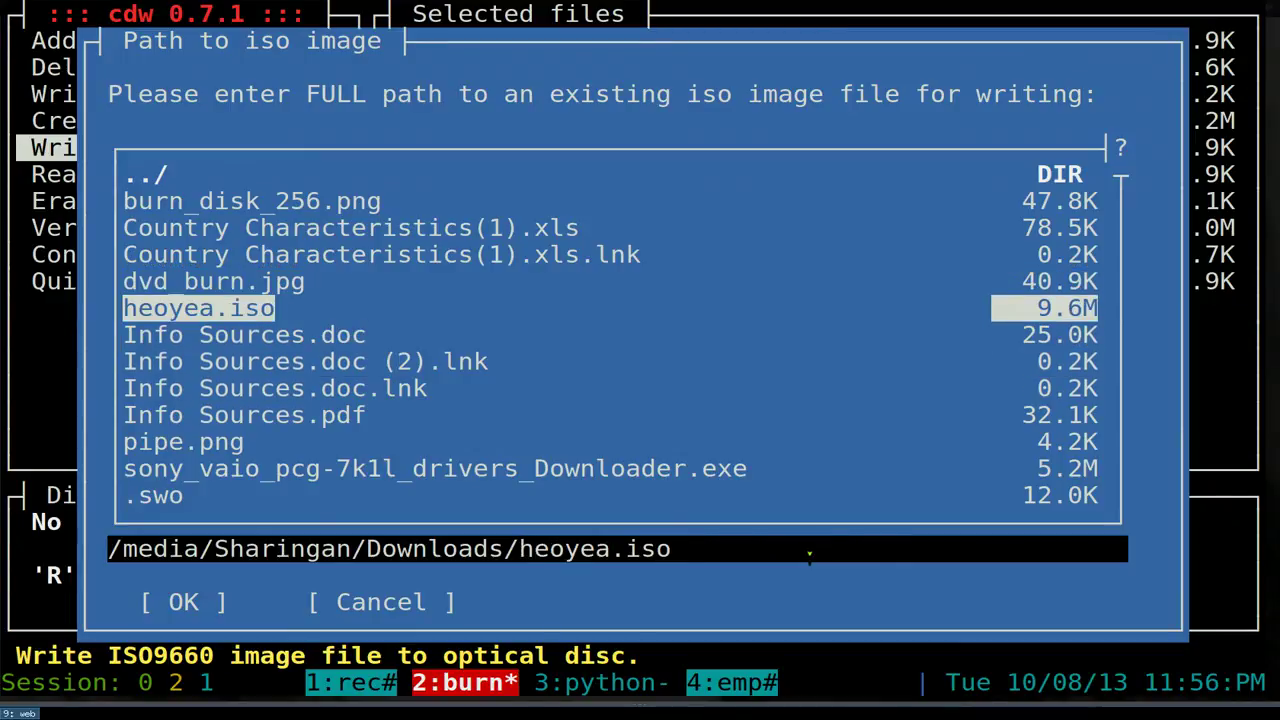
pyautogui.press('Down')
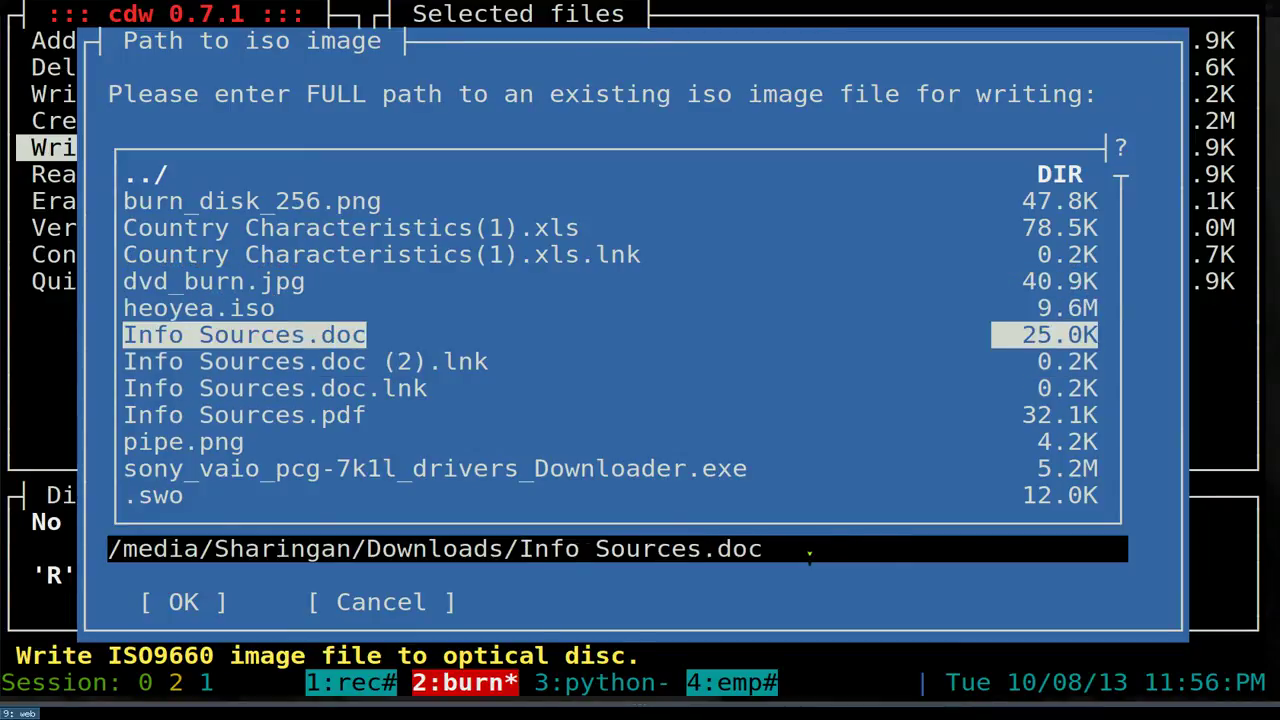
pyautogui.press('Up')
pyautogui.press('Tab')
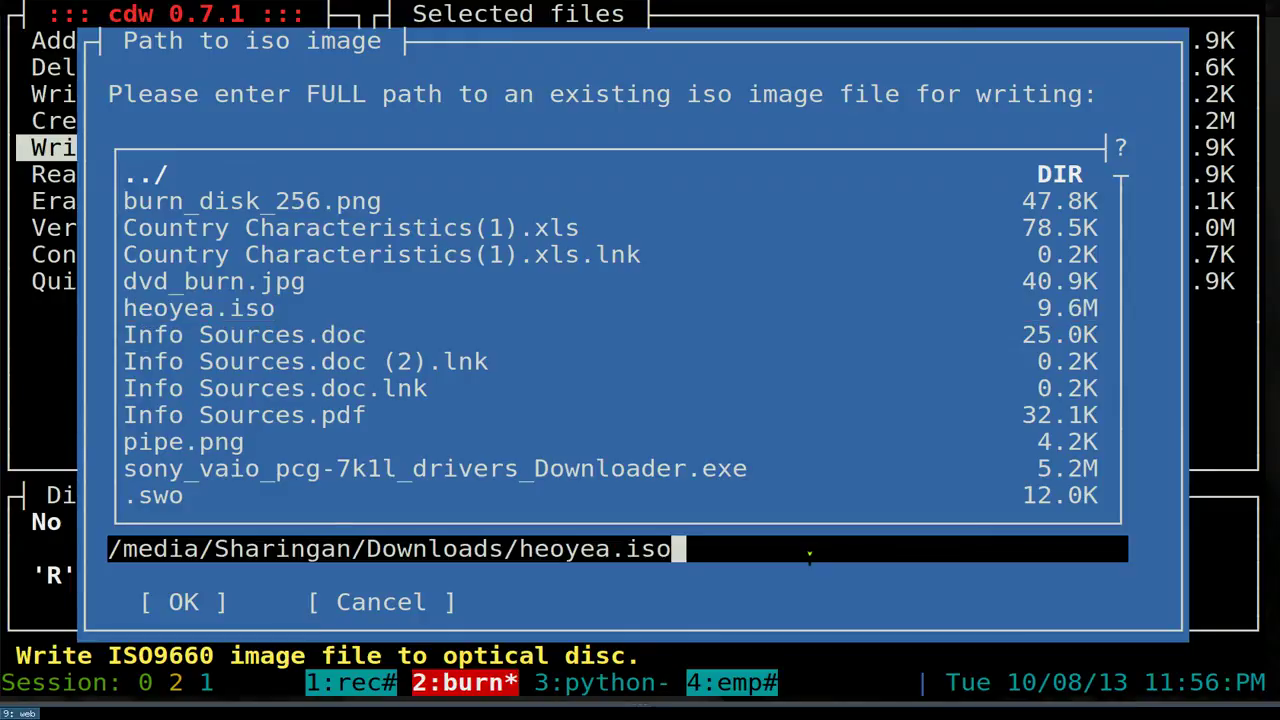
pyautogui.press('Tab')
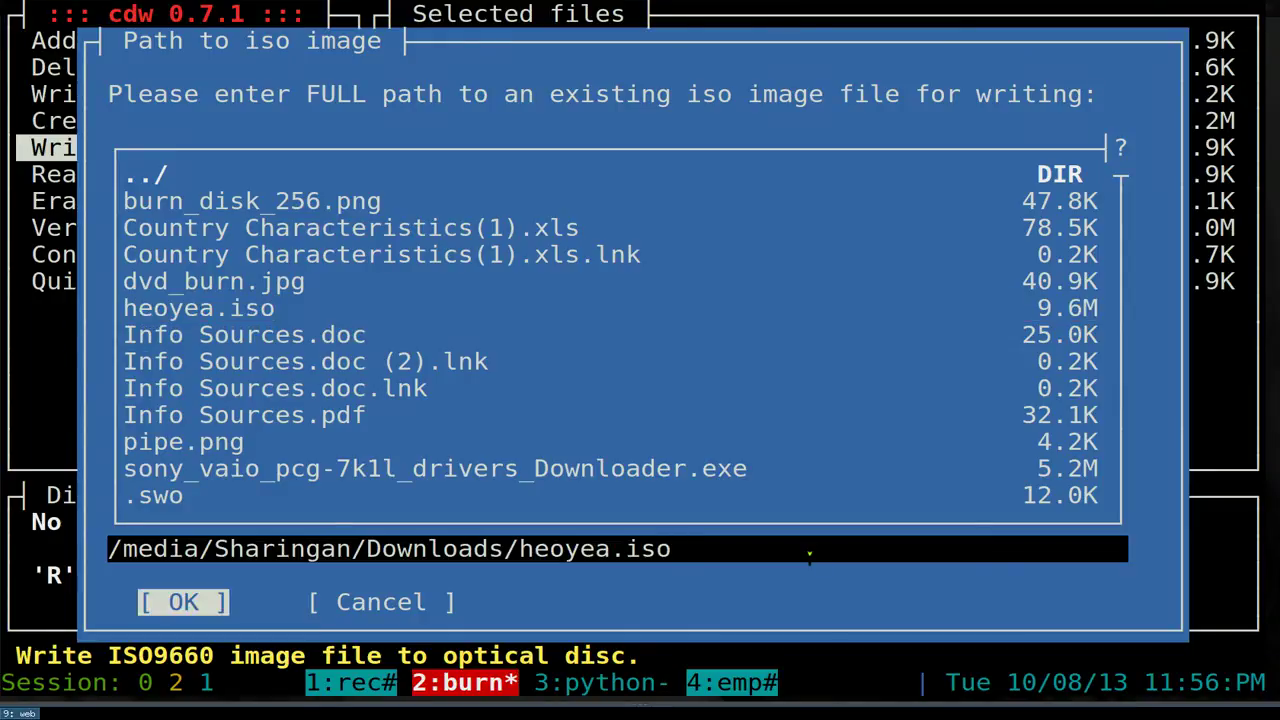
pyautogui.press('Return')
# Review the available writing speeds in the Write wizard and keep 10
pyautogui.press('Tab')
pyautogui.press('Tab')
pyautogui.press('Tab')
pyautogui.press('Tab')
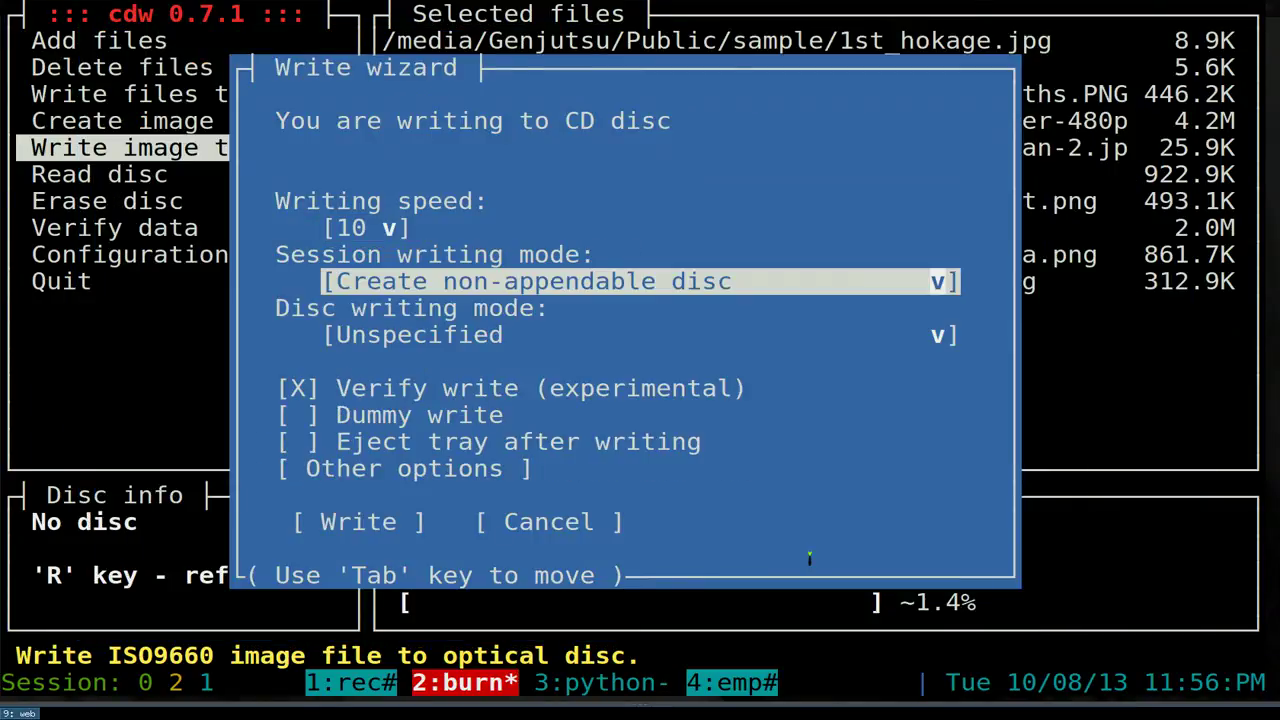
pyautogui.press('Up')
pyautogui.press('Up')
pyautogui.press('Up')
pyautogui.press('Up')
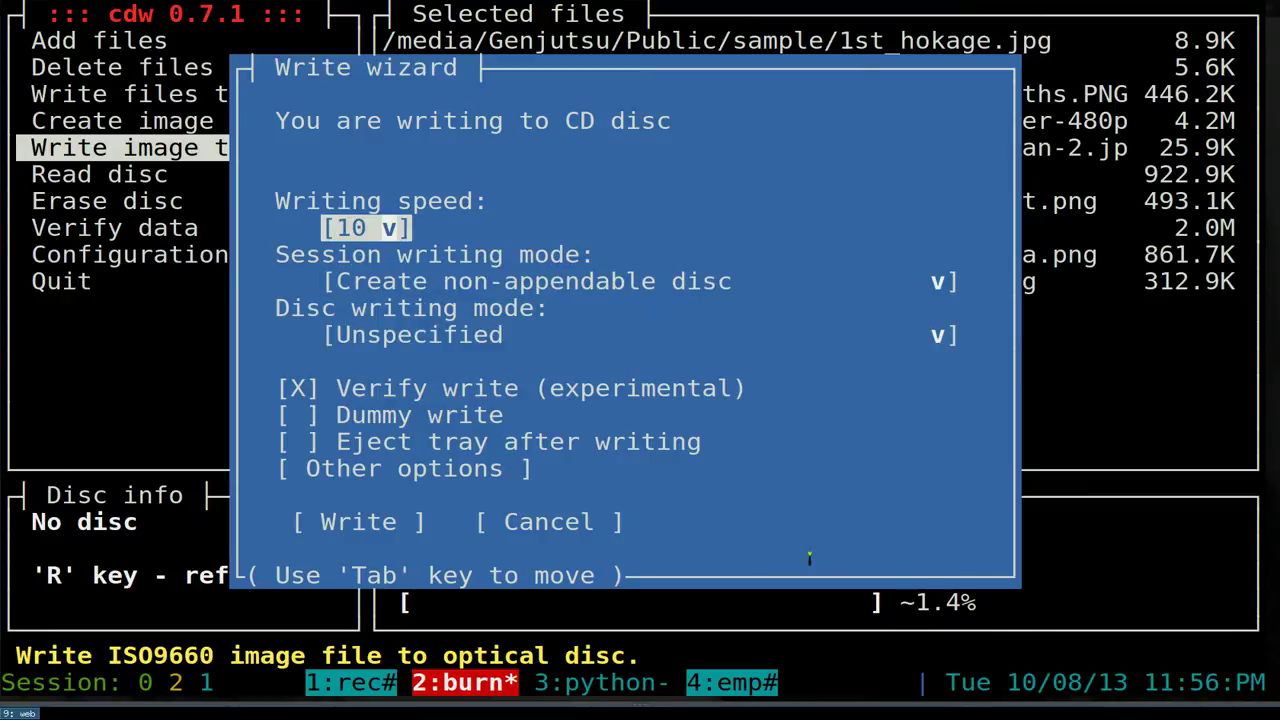
pyautogui.press('Return')
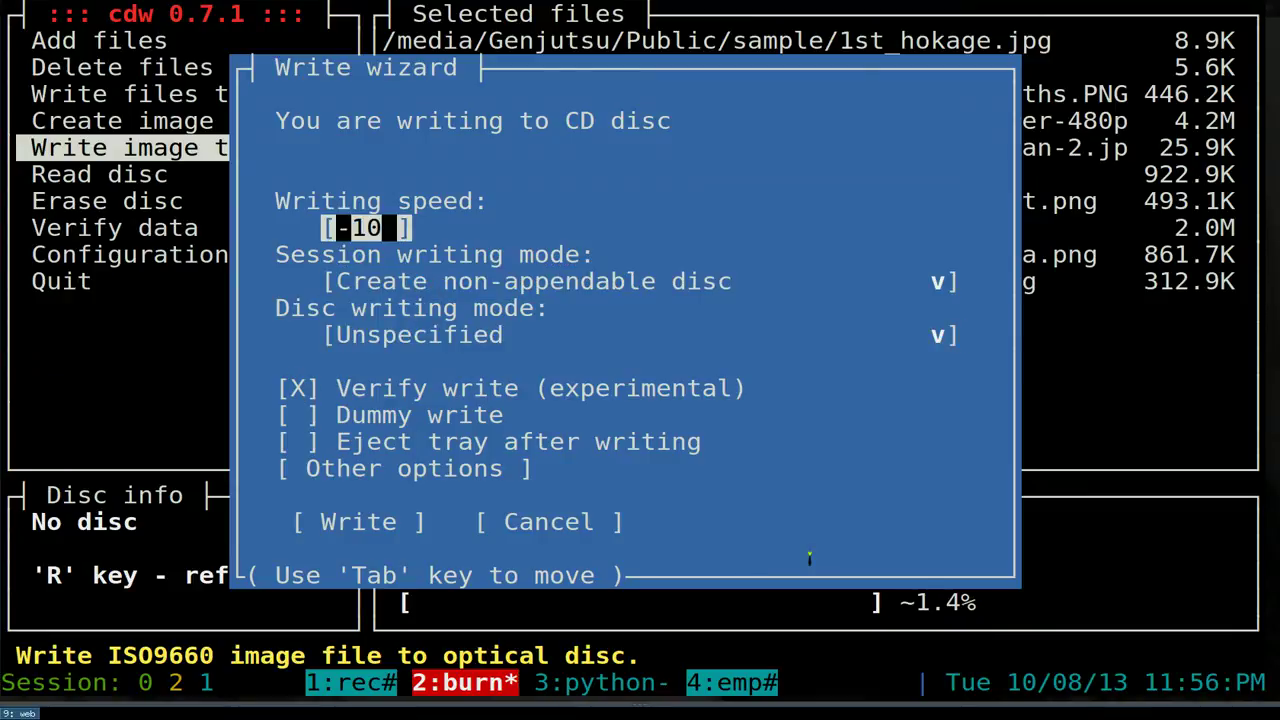
pyautogui.press('Return')
pyautogui.press('Tab')
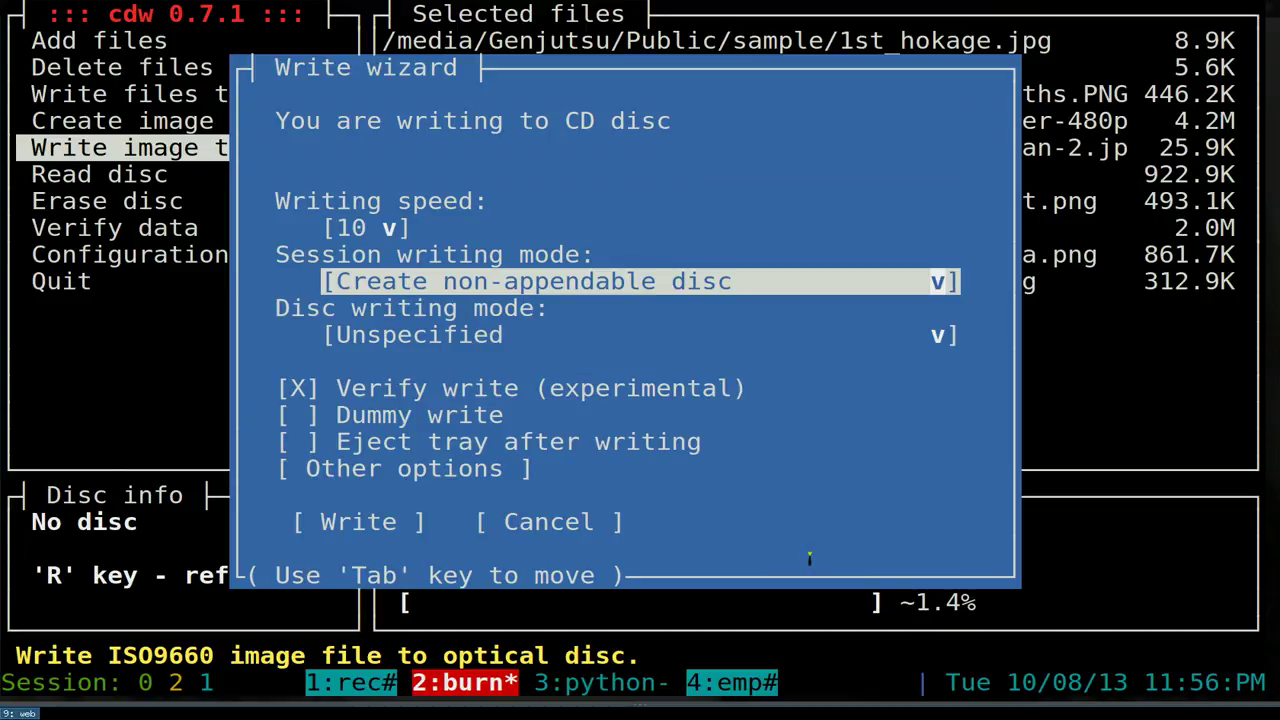
# Look through the disc writing modes Unspecified, SAO and TAO, and leave the list without choosing another mode
pyautogui.press('Tab')
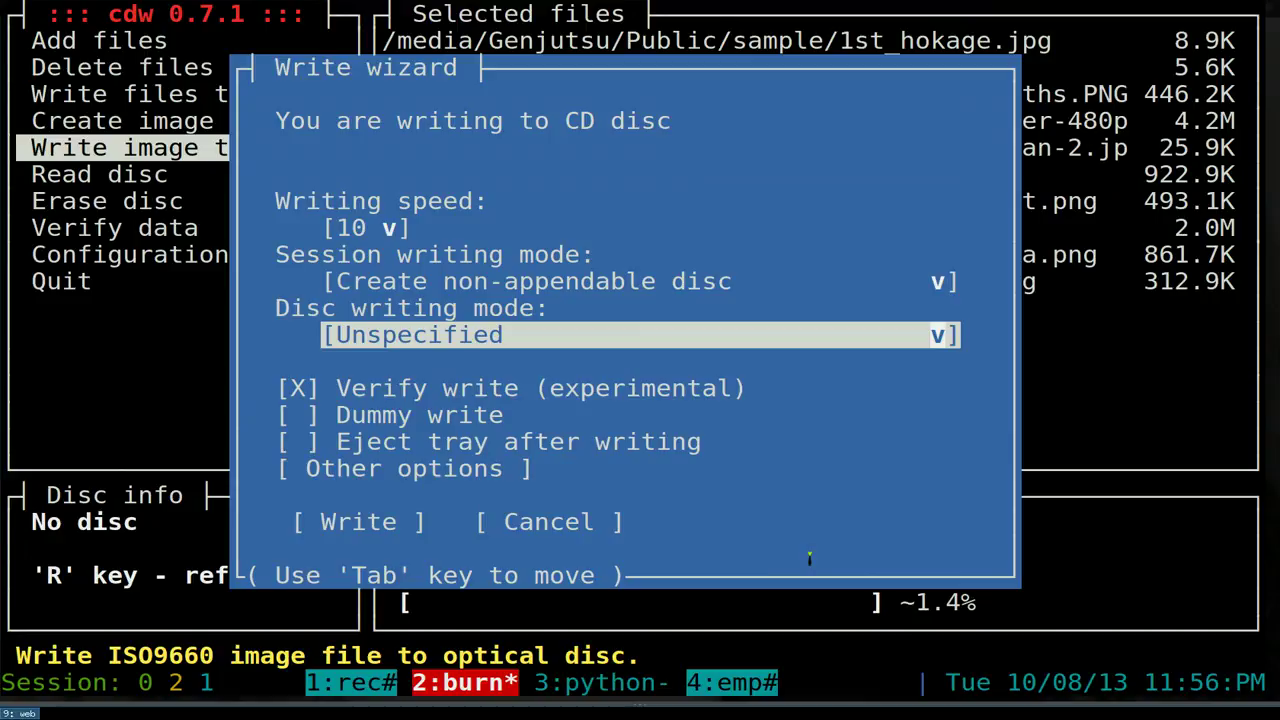
pyautogui.press('Return')
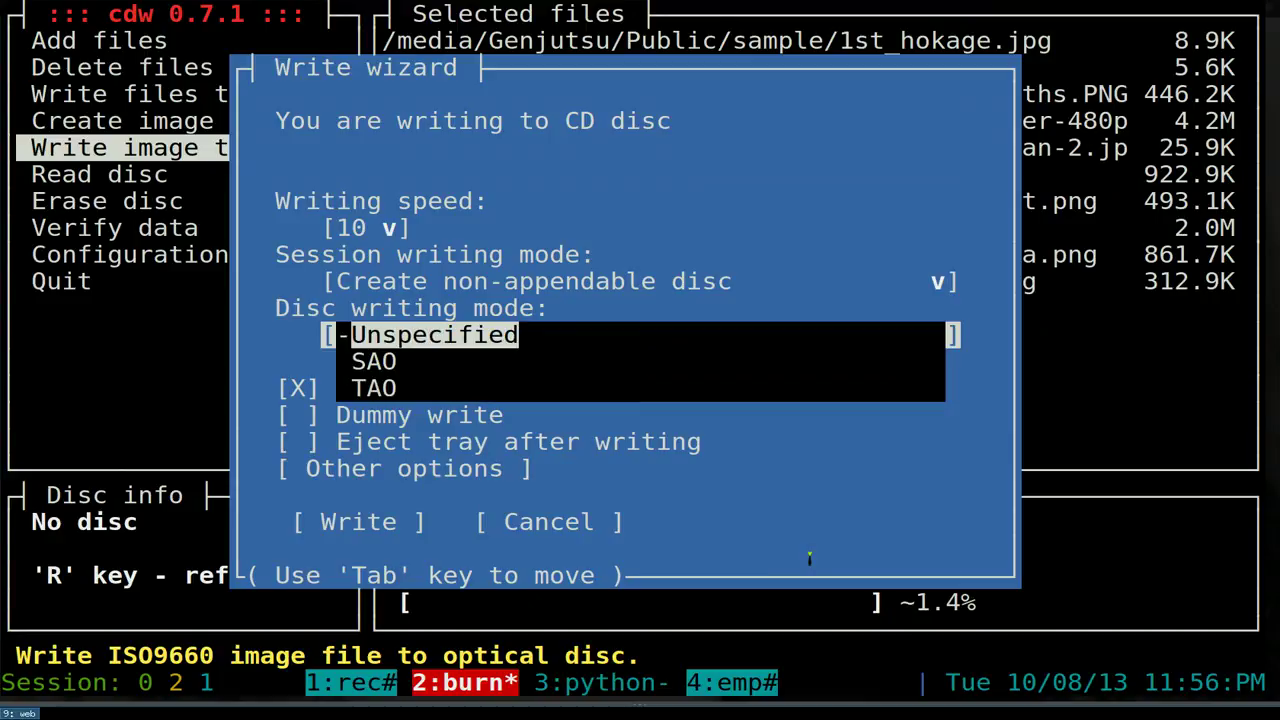
pyautogui.press('Down')
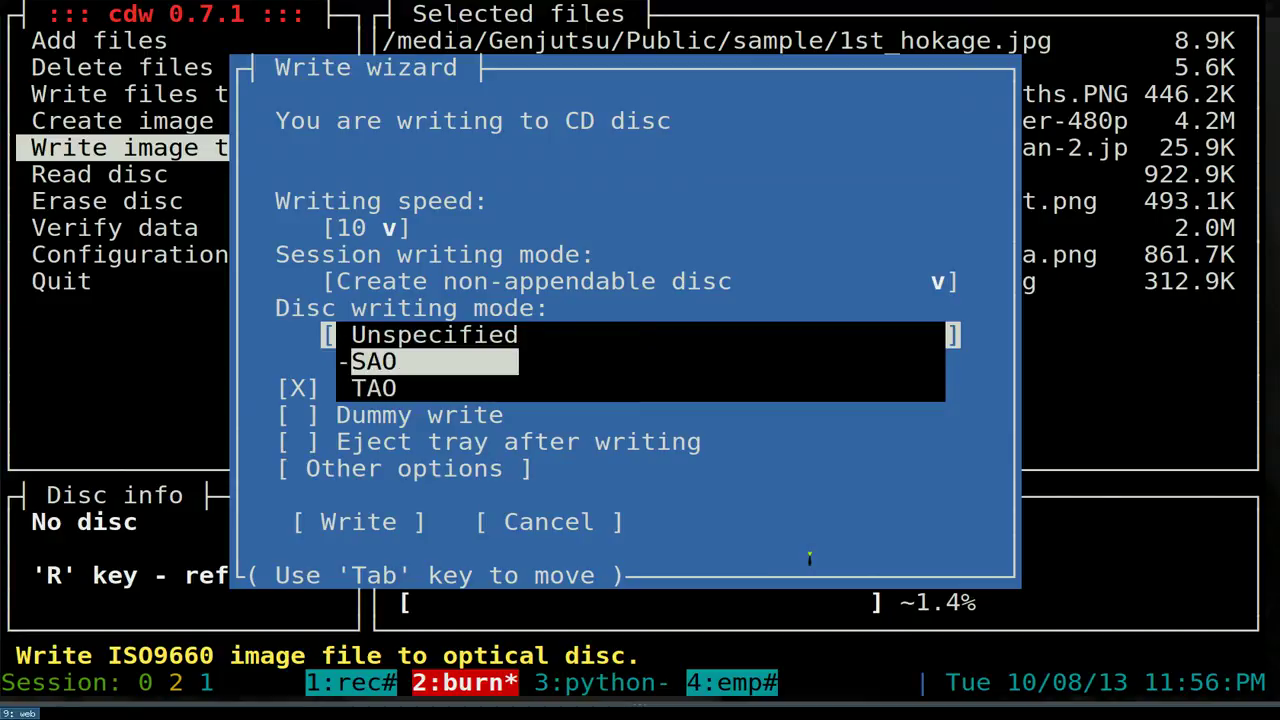
pyautogui.press('Down')
pyautogui.press('Up')
pyautogui.press('Down')
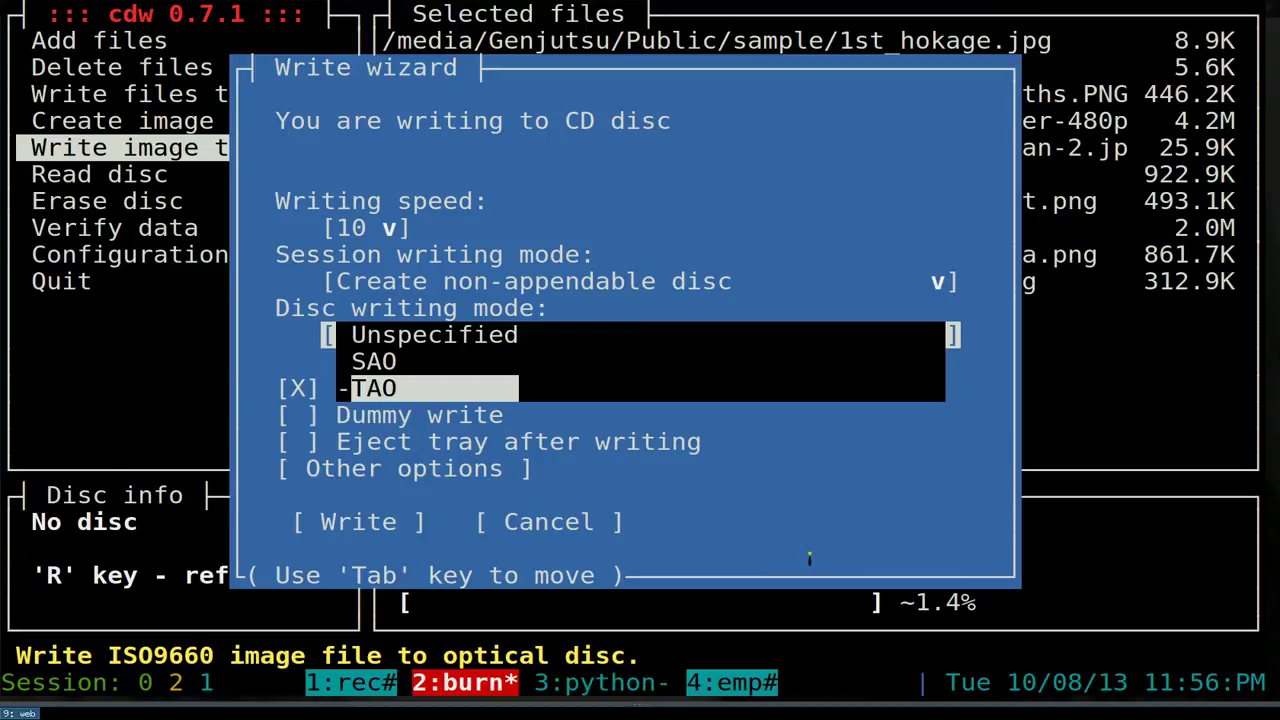
pyautogui.press('Escape')
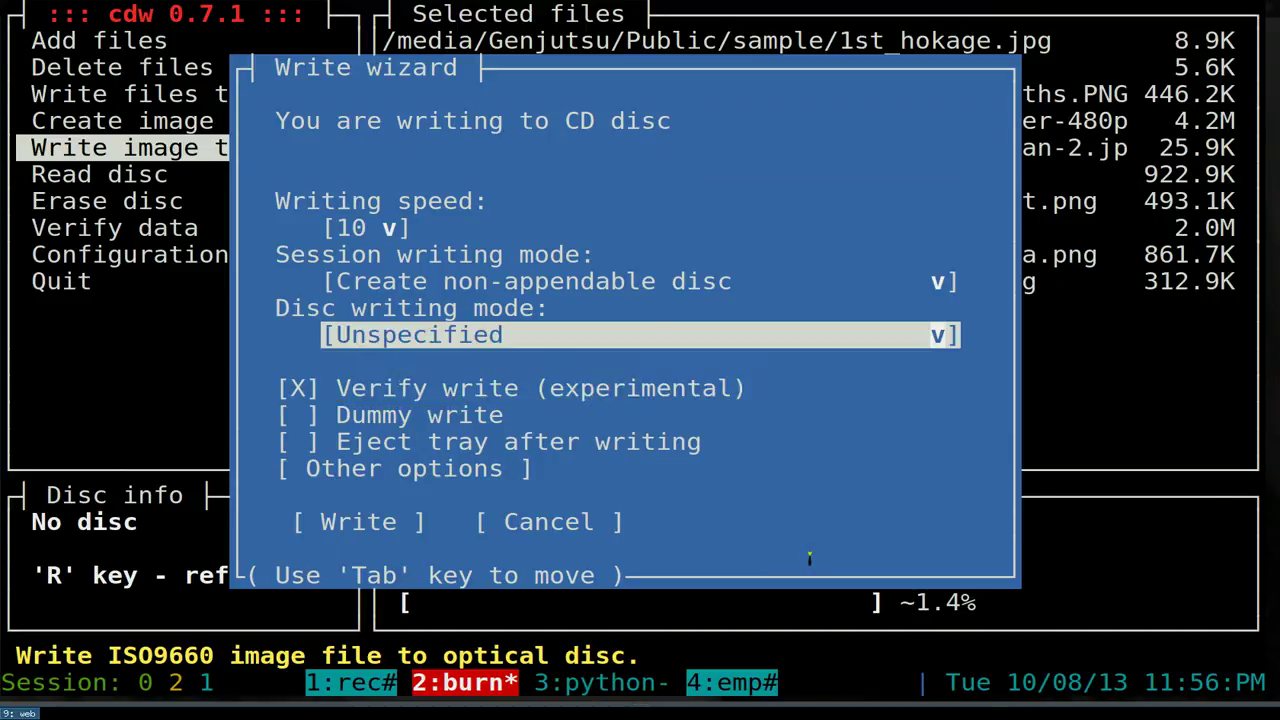
# Look over the Write wizard's verify, dummy write and eject tray options
pyautogui.press('Down')
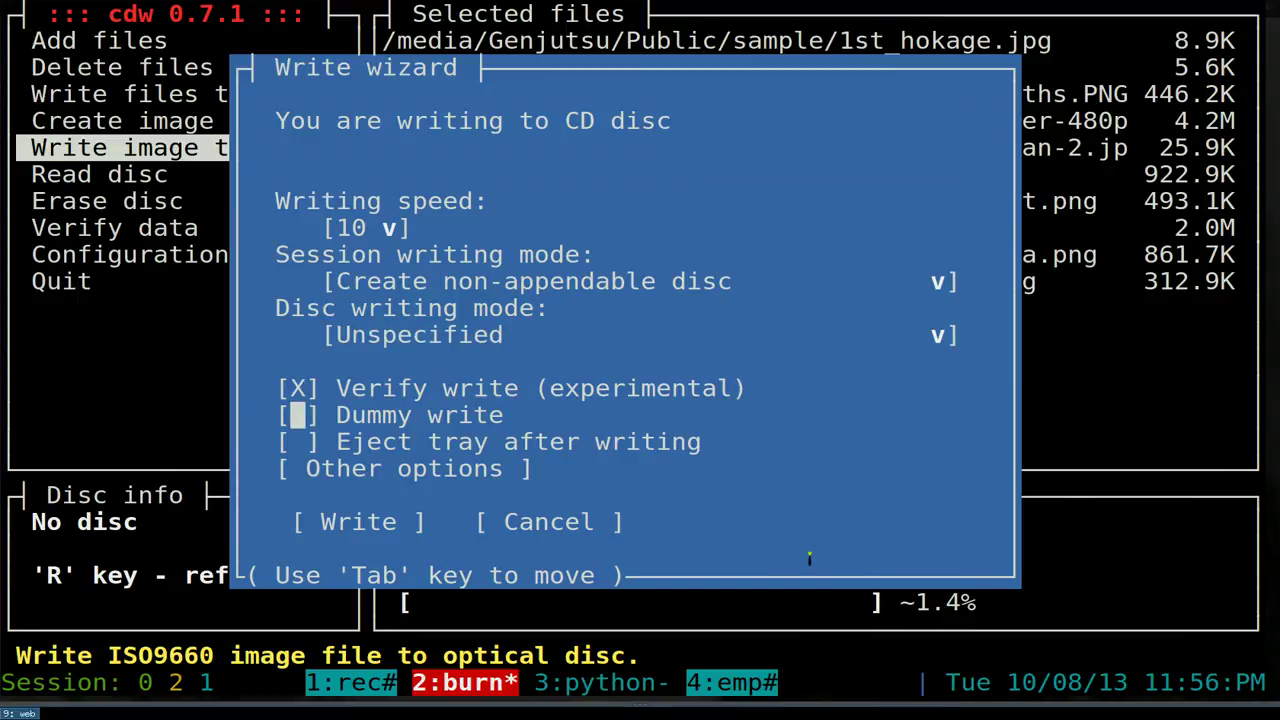
pyautogui.press('Down')
pyautogui.press('Down')
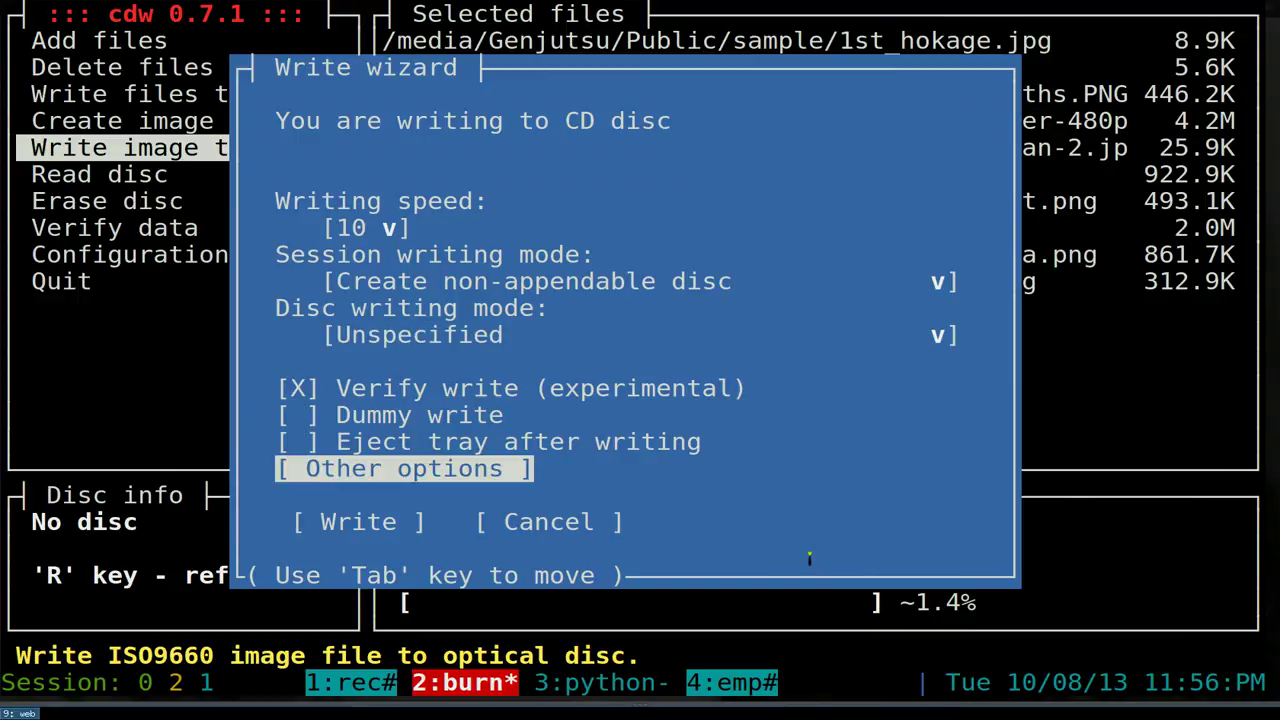
pyautogui.press('Up')
pyautogui.press('Up')
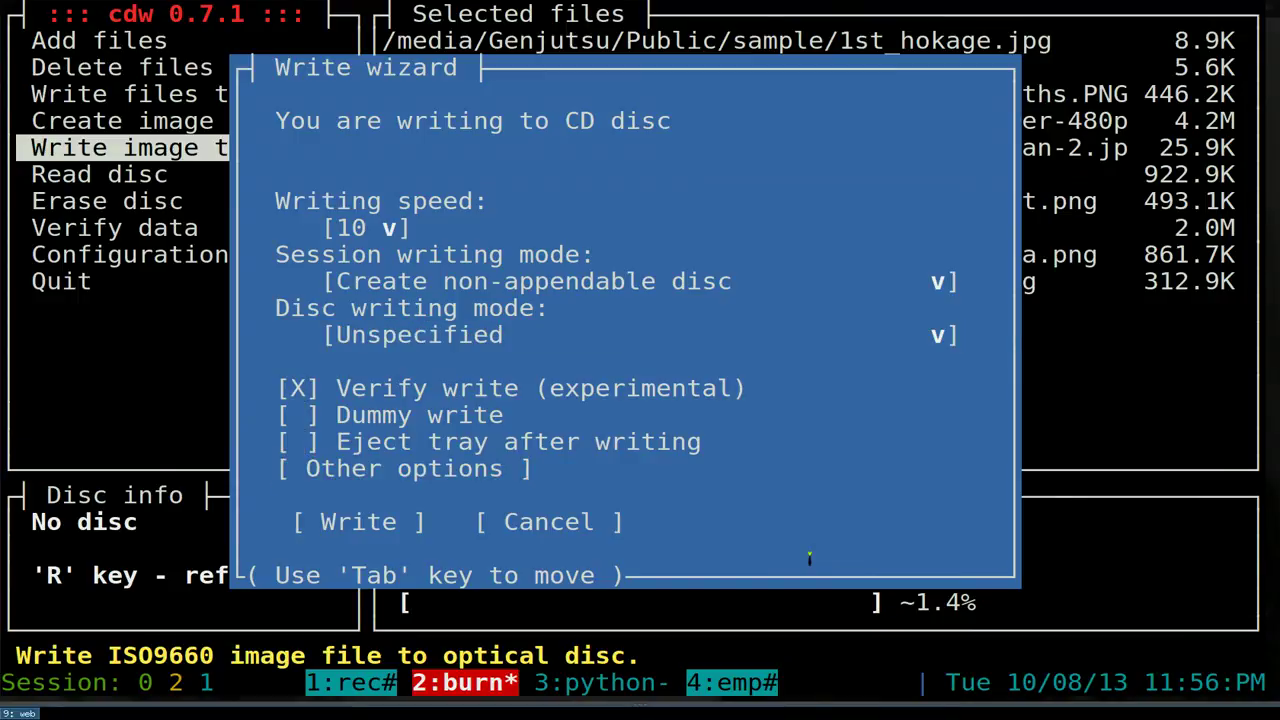
pyautogui.press('Down')
pyautogui.press('Down')
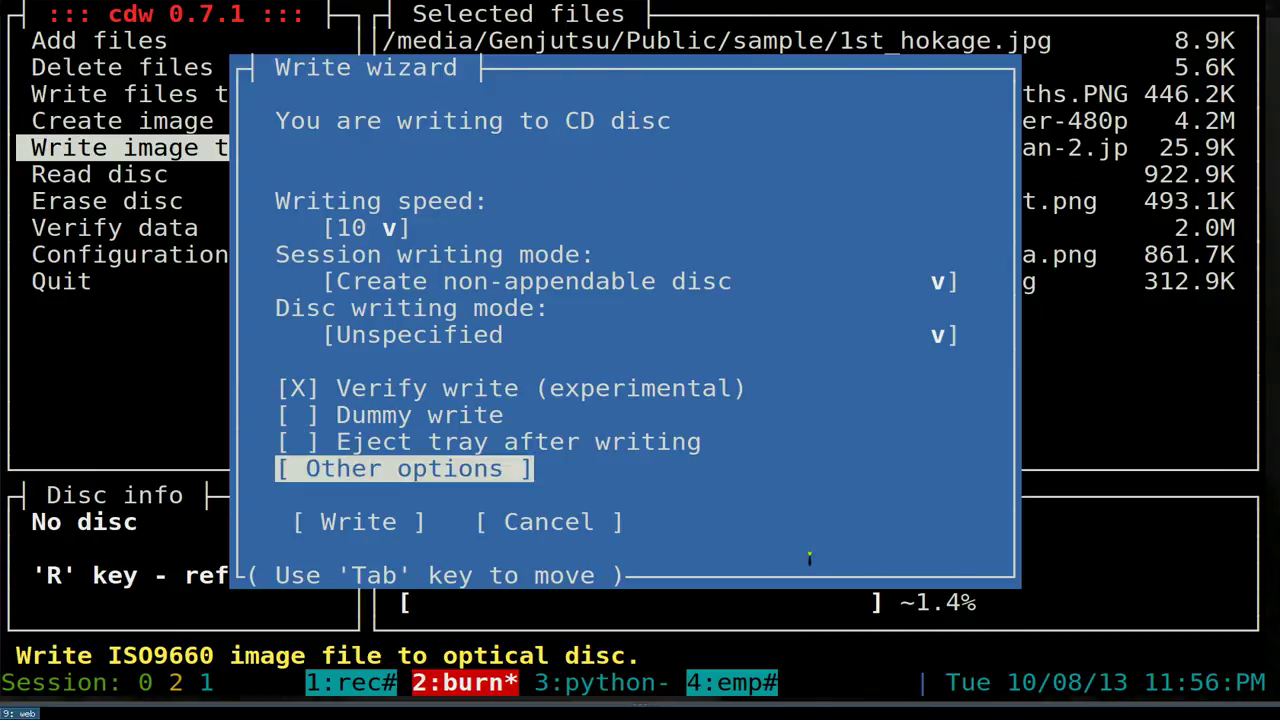
# Open the other write options, review the Pad, Burnproof and cdrecord settings, and save them back to the wizard
pyautogui.press('Return')
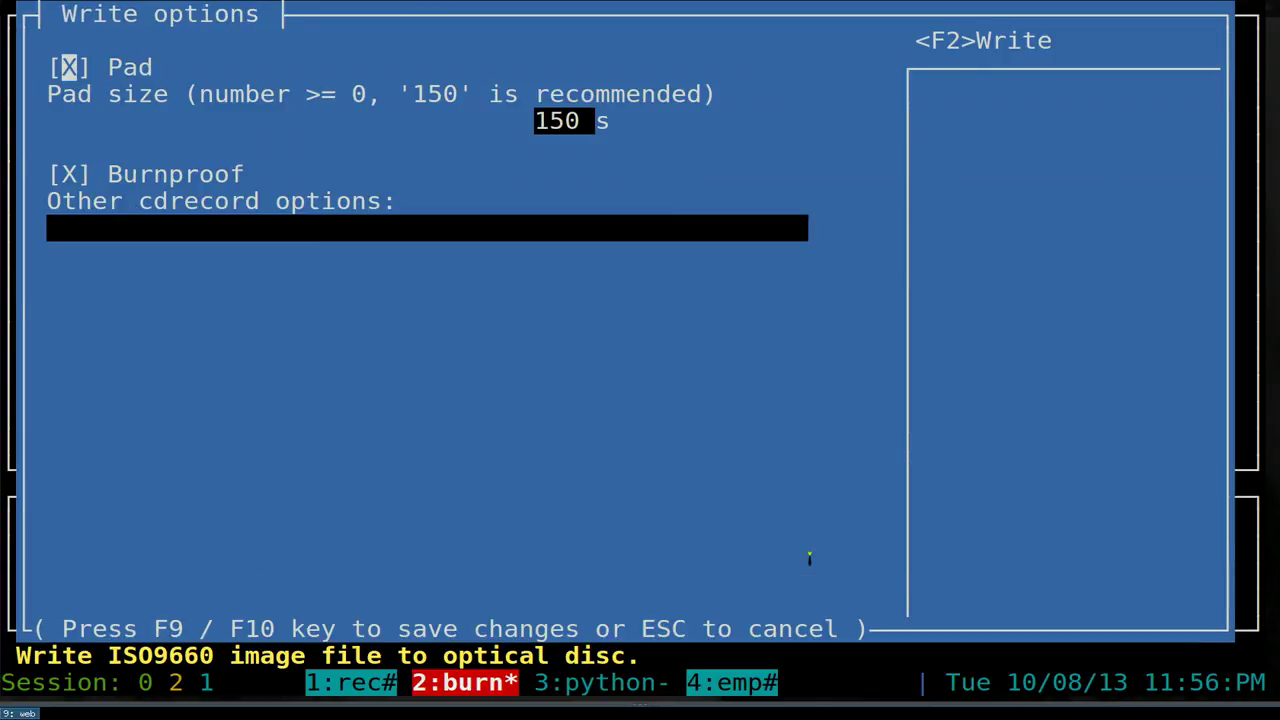
pyautogui.press('Down')
pyautogui.press('Down')
pyautogui.press('Down')
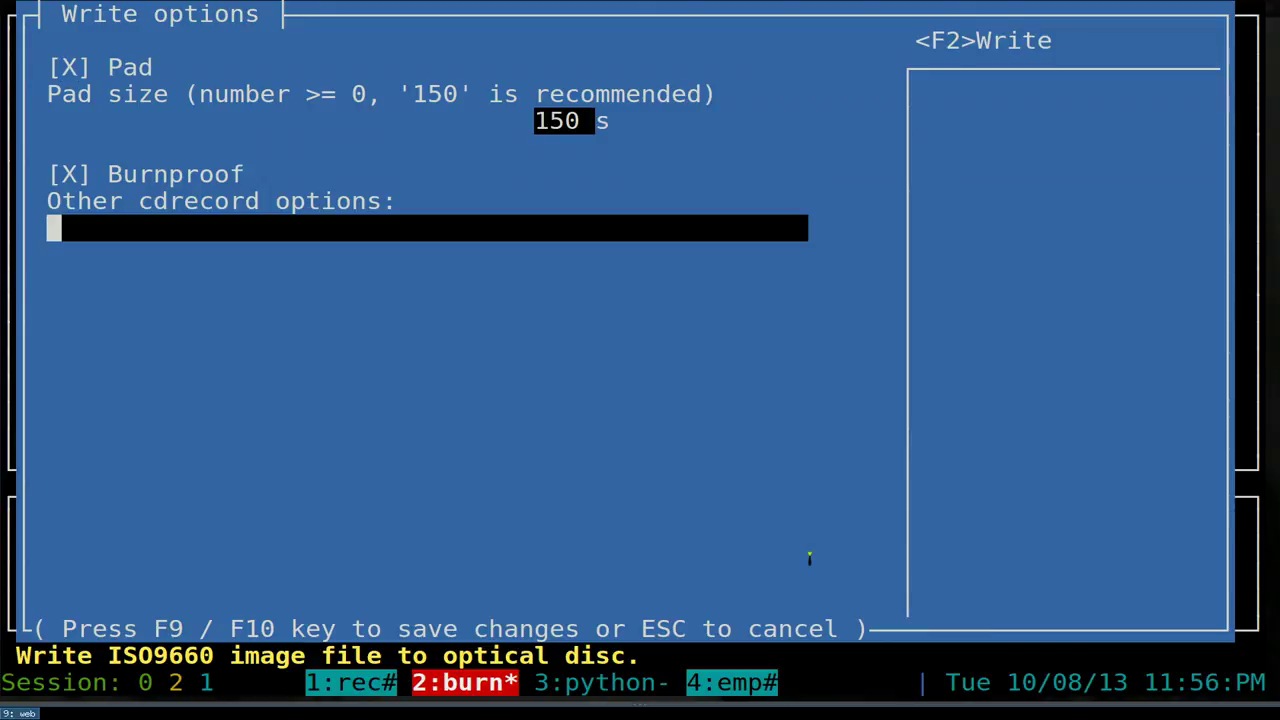
pyautogui.press('Up')
pyautogui.press('F10')
pyautogui.press('Tab')
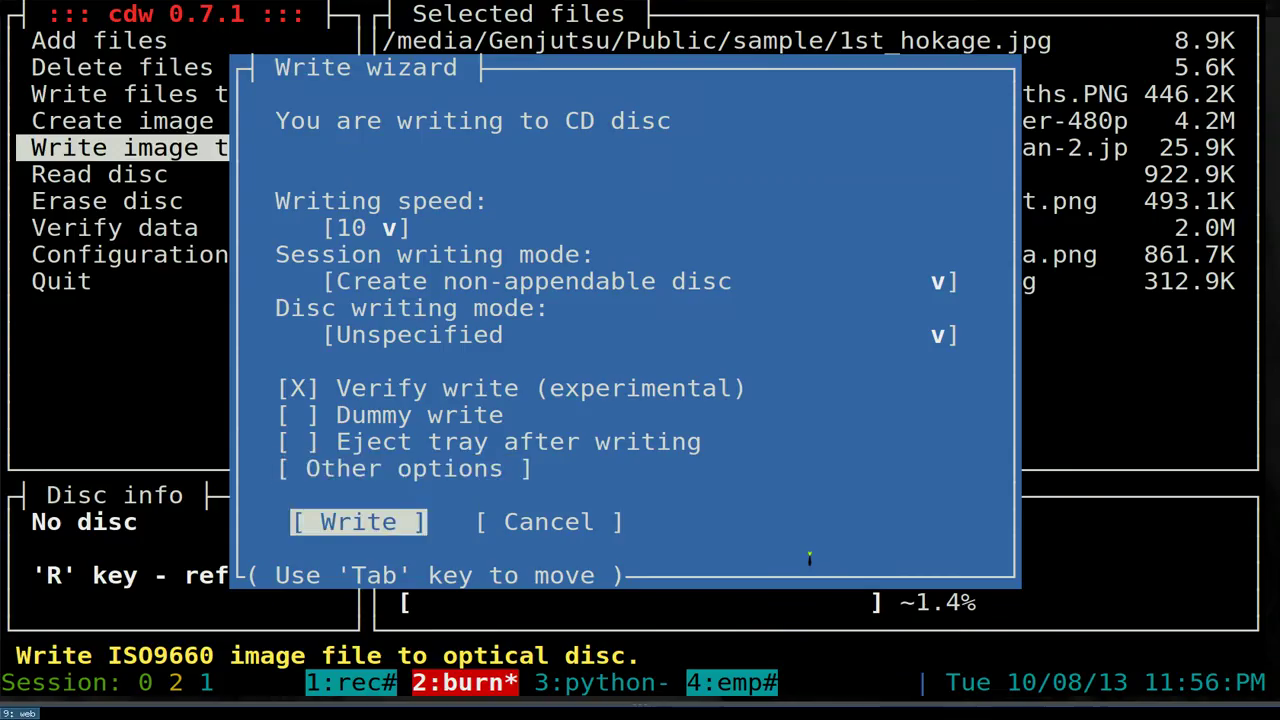
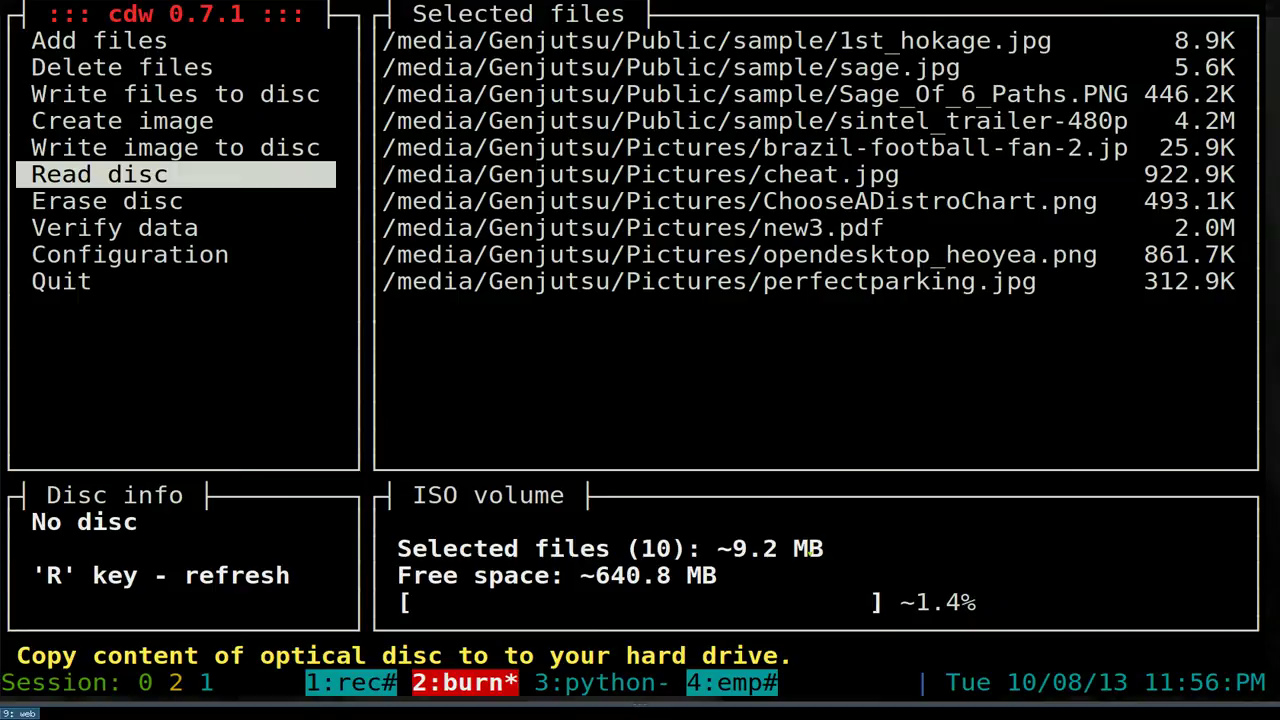
# Read the descriptions of the Erase disc, Verify data and Configuration commands
pyautogui.press('Down')
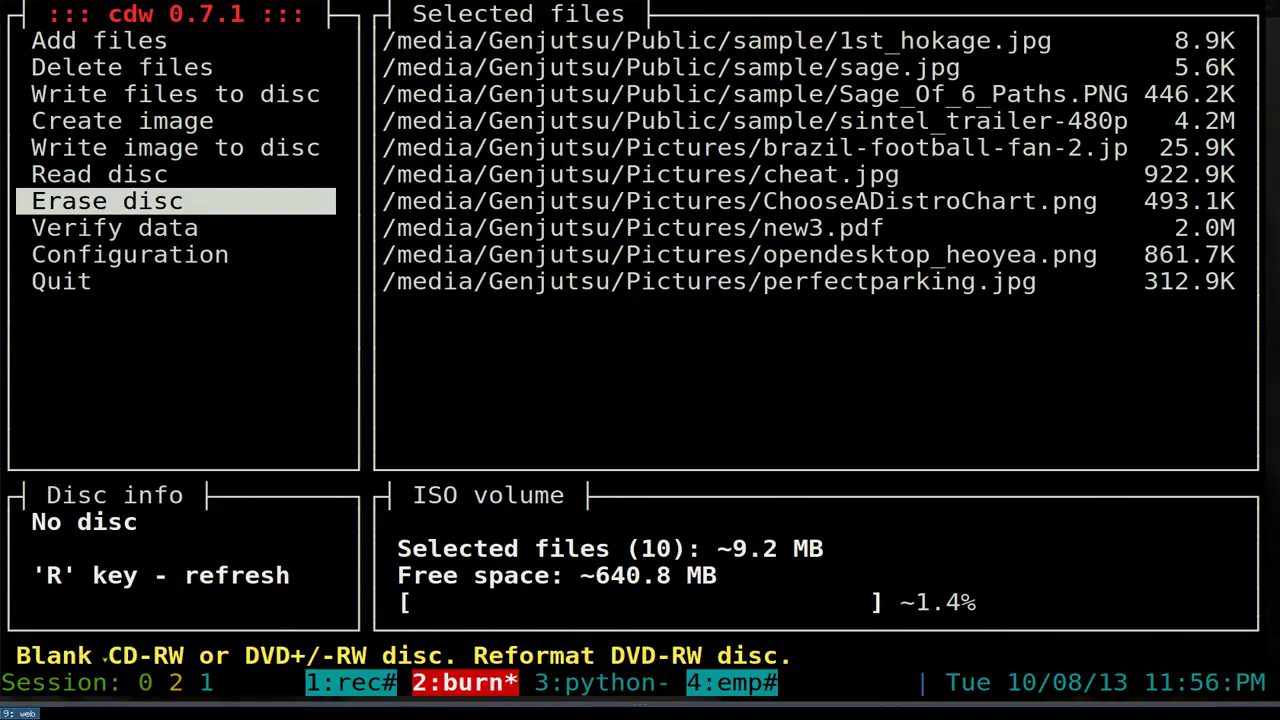
pyautogui.moveTo(108, 655); pyautogui.dragTo(367, 655)
pyautogui.click(386, 655)
pyautogui.press('Down')
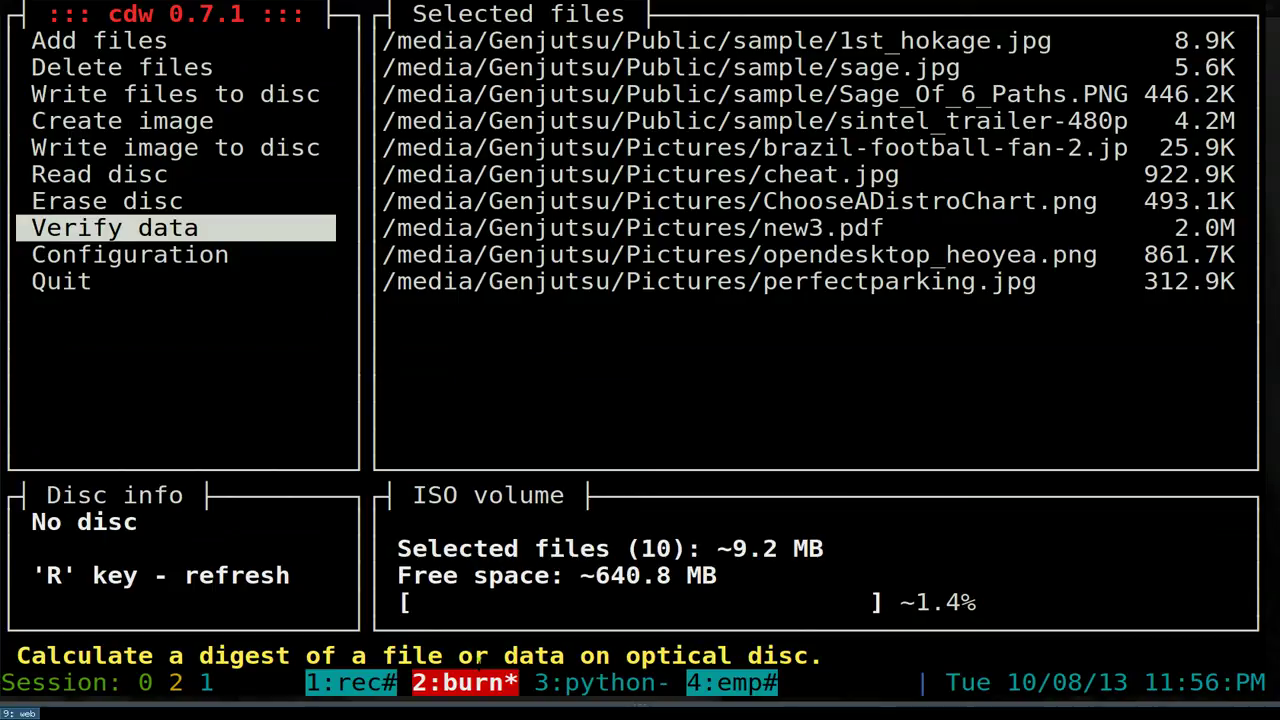
pyautogui.press('Down')
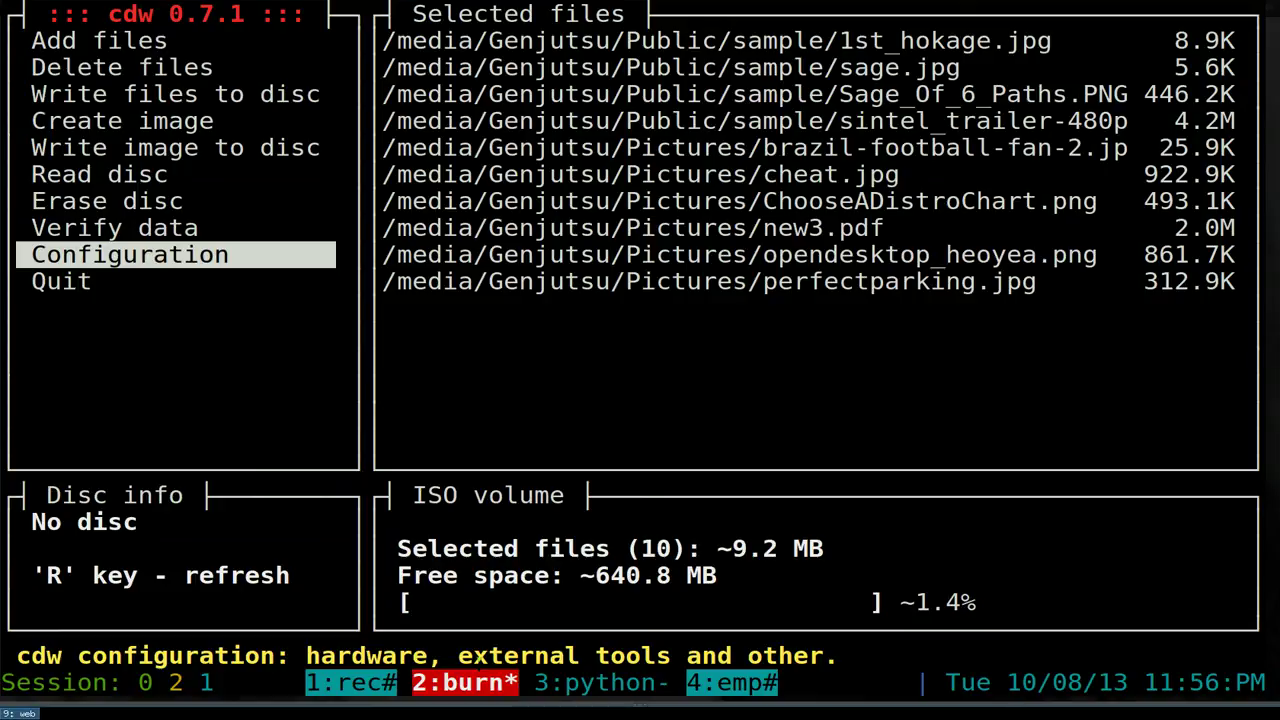
# Quit cdw and confirm, returning to the command line
pyautogui.press('Down')
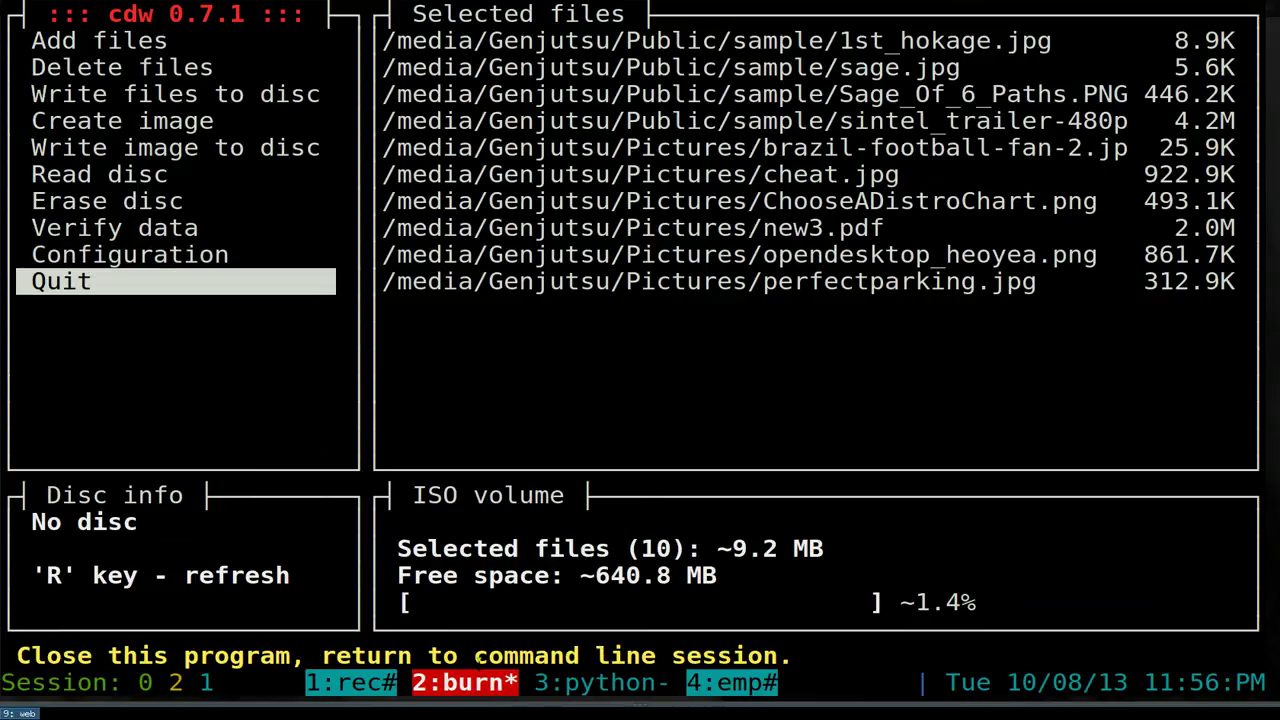
pyautogui.press('Down')
pyautogui.press('Up')
pyautogui.press('Down')
pyautogui.press('Down')
pyautogui.press('Up')
pyautogui.press('Up')
pyautogui.press('Return')
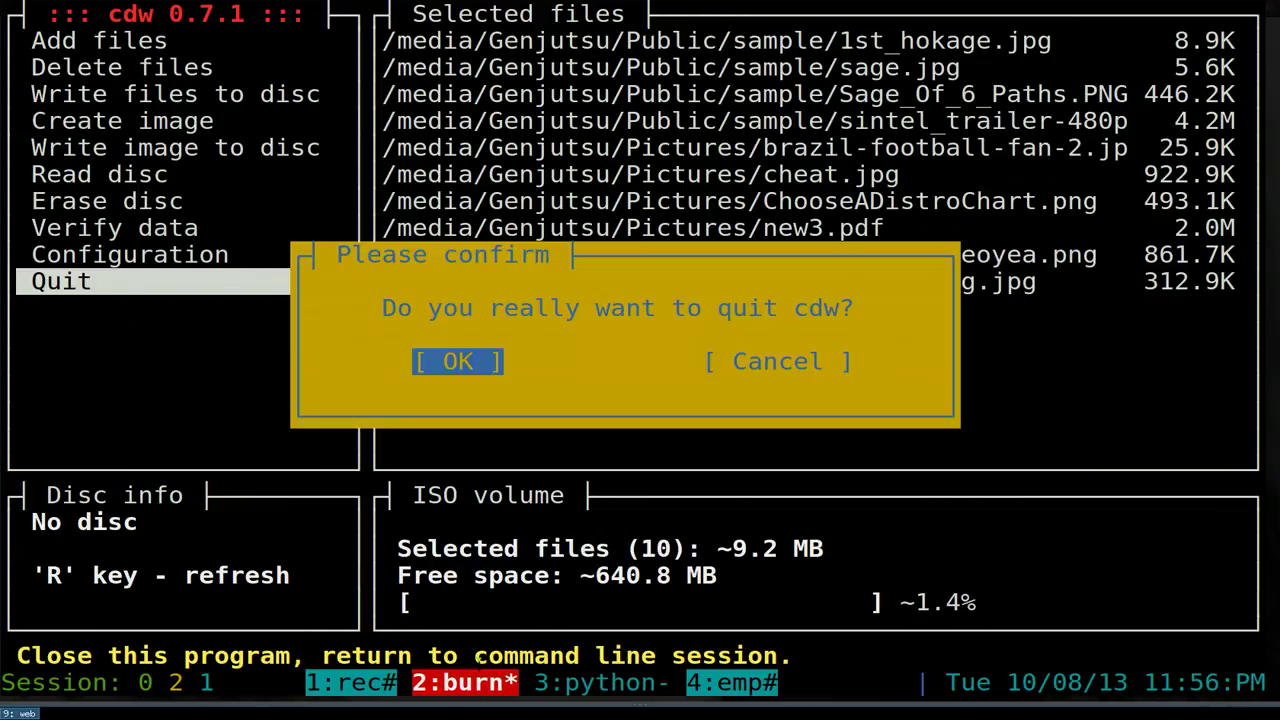
pyautogui.press('Return')
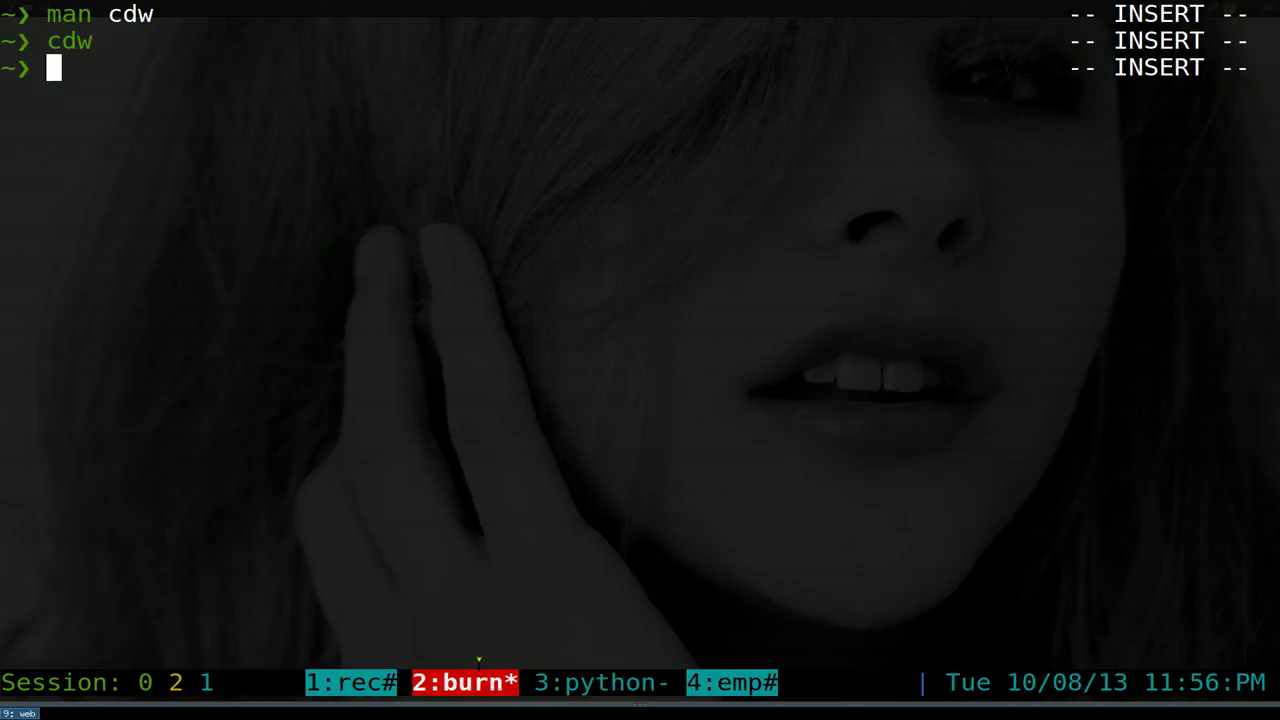
# Clear the terminal and start cdw again
pyautogui.hotkey('ctrl', 'l')
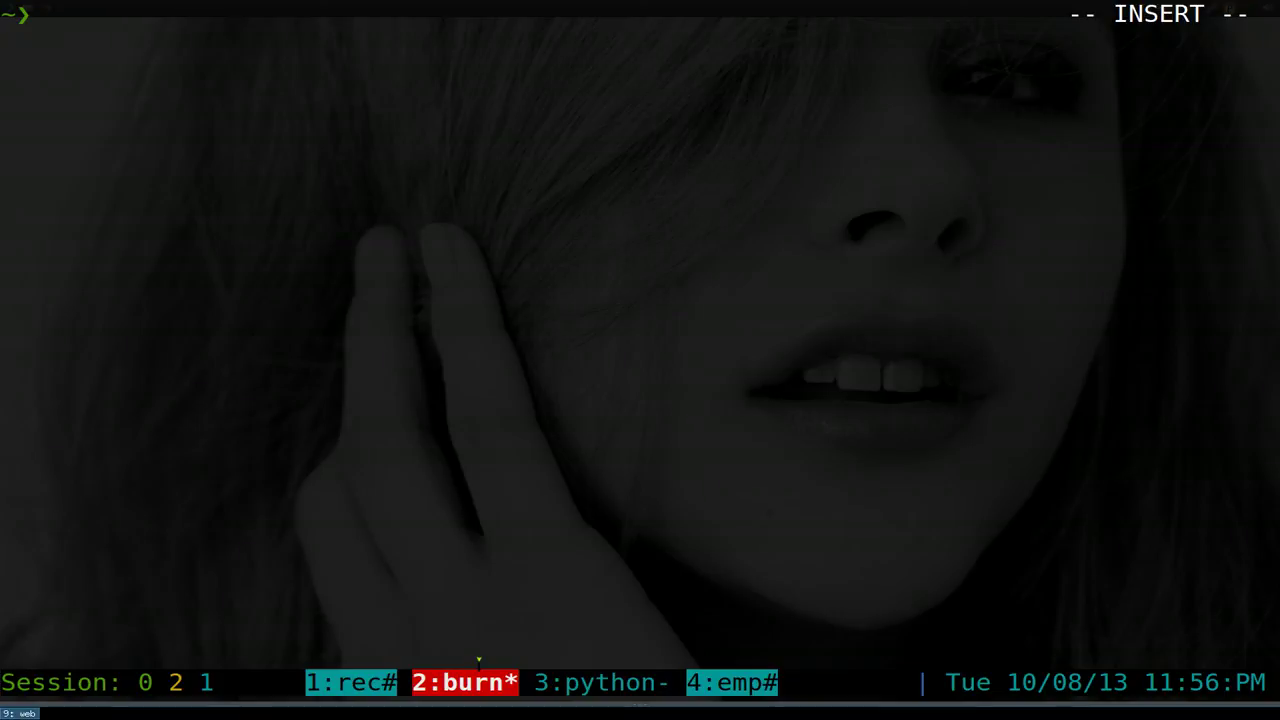
pyautogui.write('cdw')
pyautogui.press('Return')
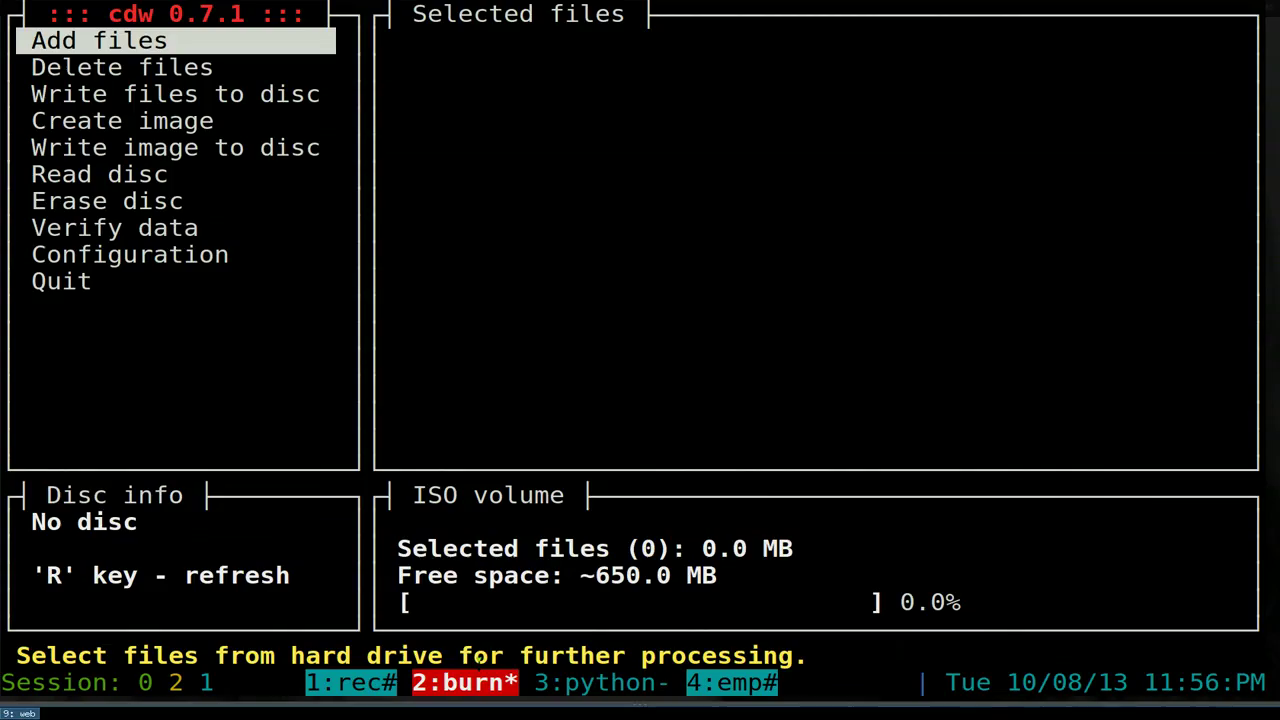